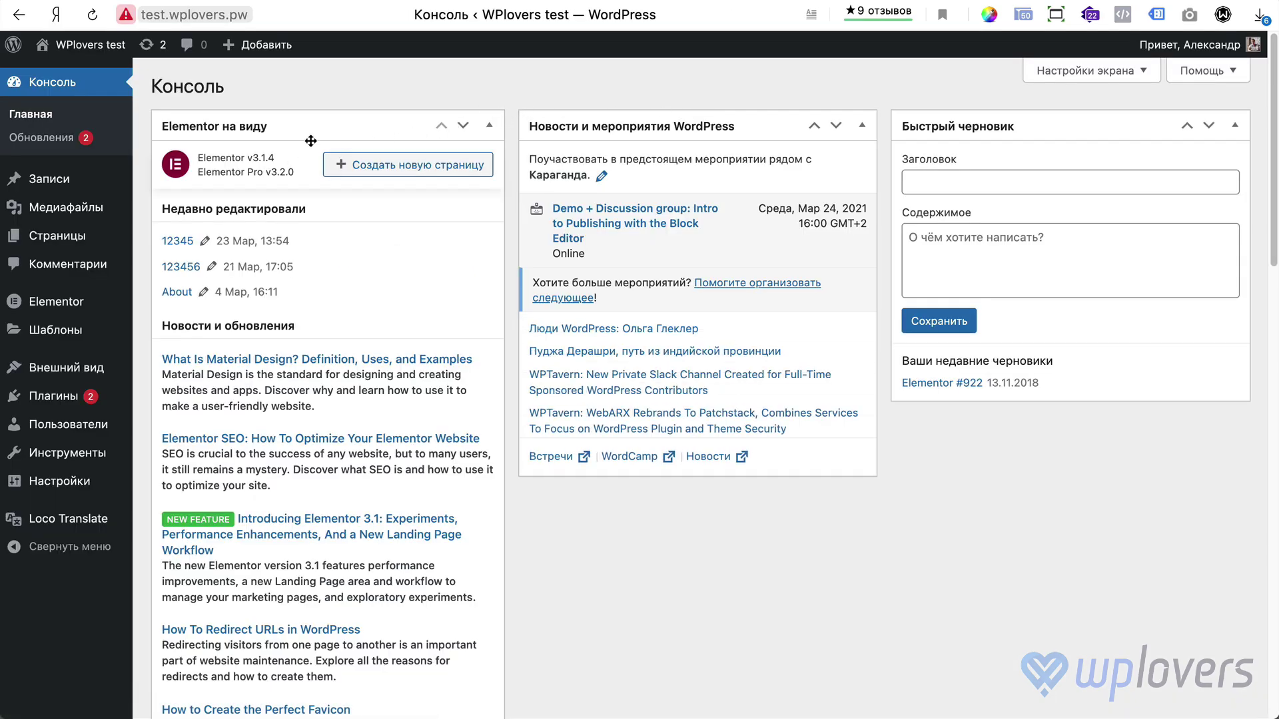
- Open the Эксперименты section of the Elementor settings
mouse_move(78, 303)
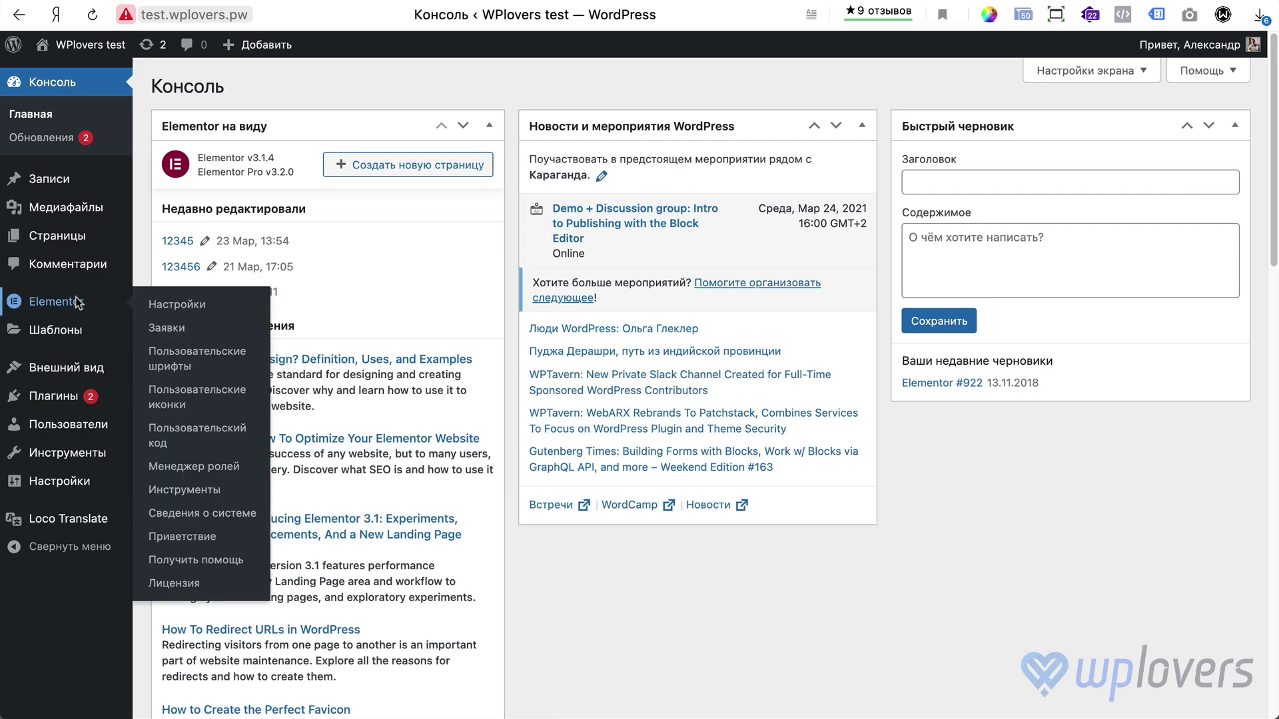
left_click(165, 304)
left_click(536, 123)
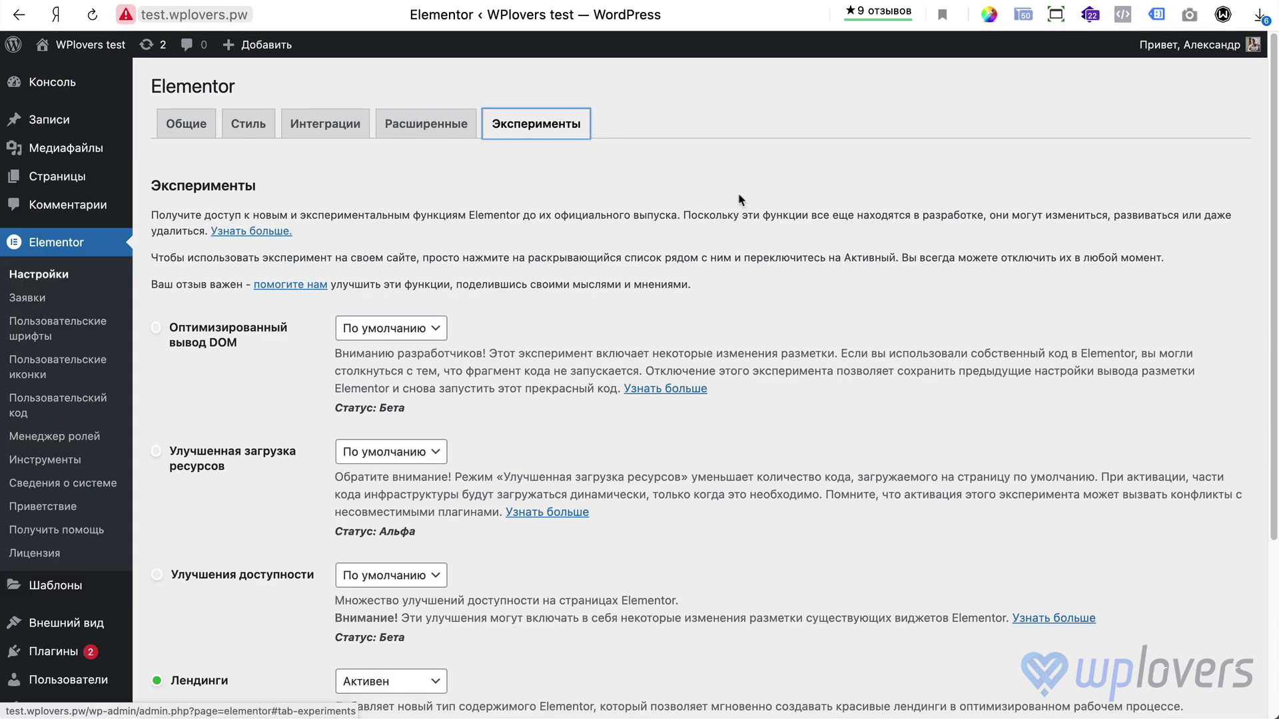
- Try the Активен state for the Заявки с форм experiment and return it to По умолчанию
scroll(188, 504, "down", 5)
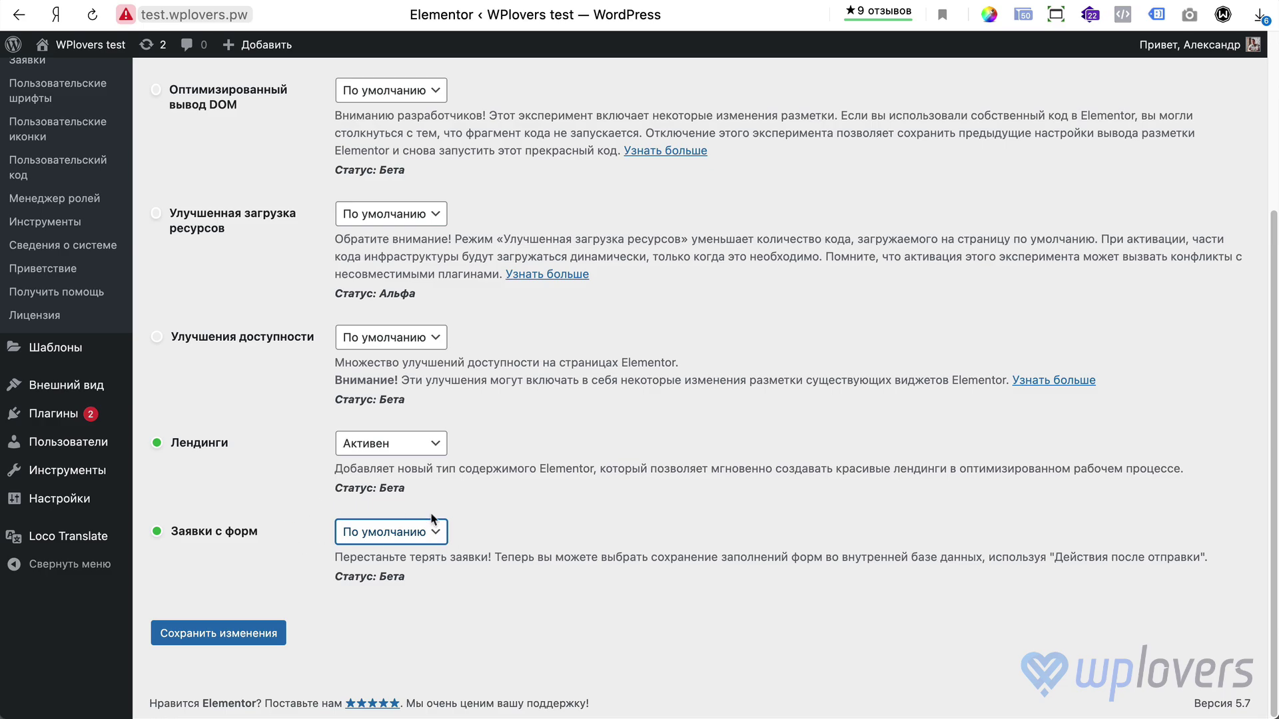
left_click(431, 533)
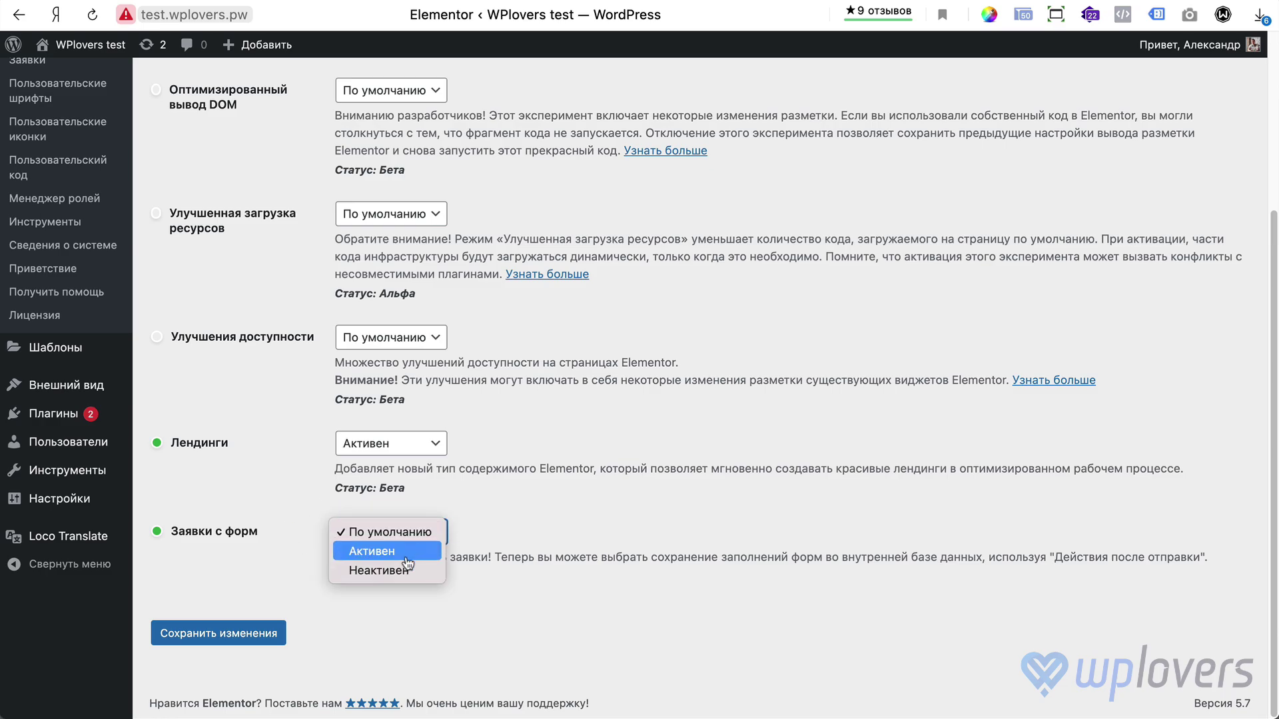
left_click(435, 555)
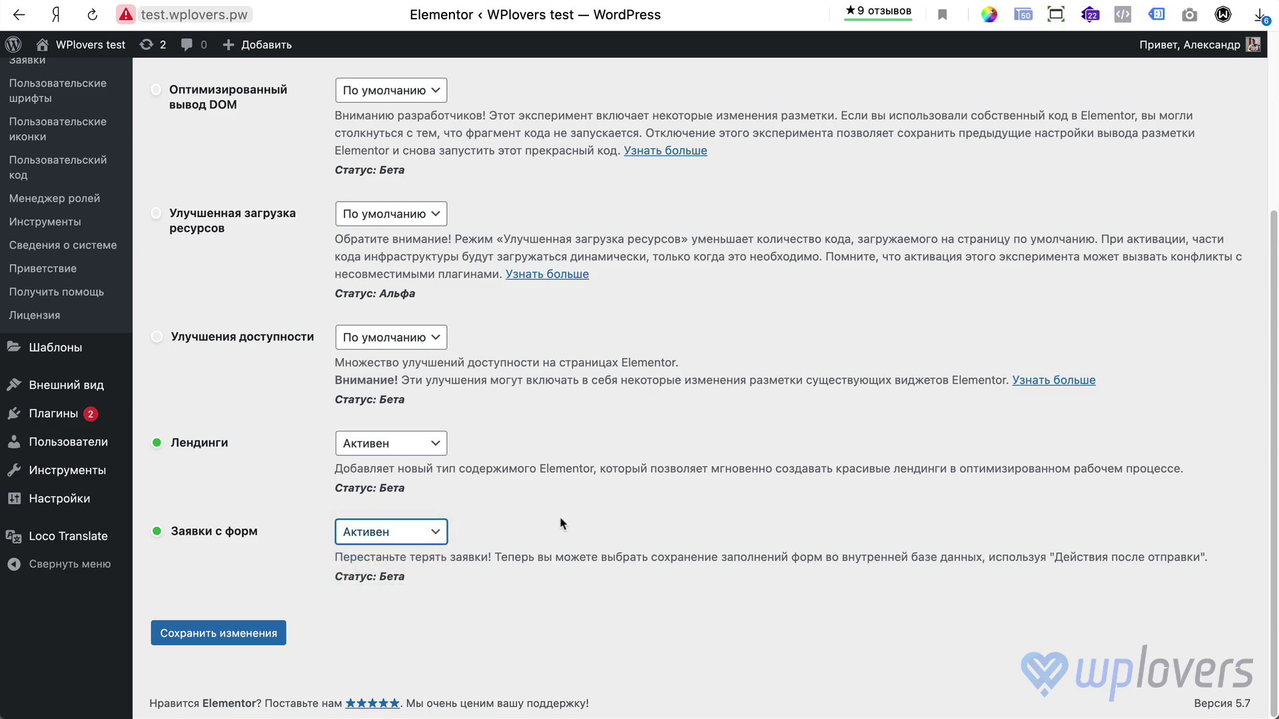
left_click(423, 531)
left_click(426, 509)
- Open Elementor's Заявки page to view the list of form submissions
scroll(501, 523, "up", 5)
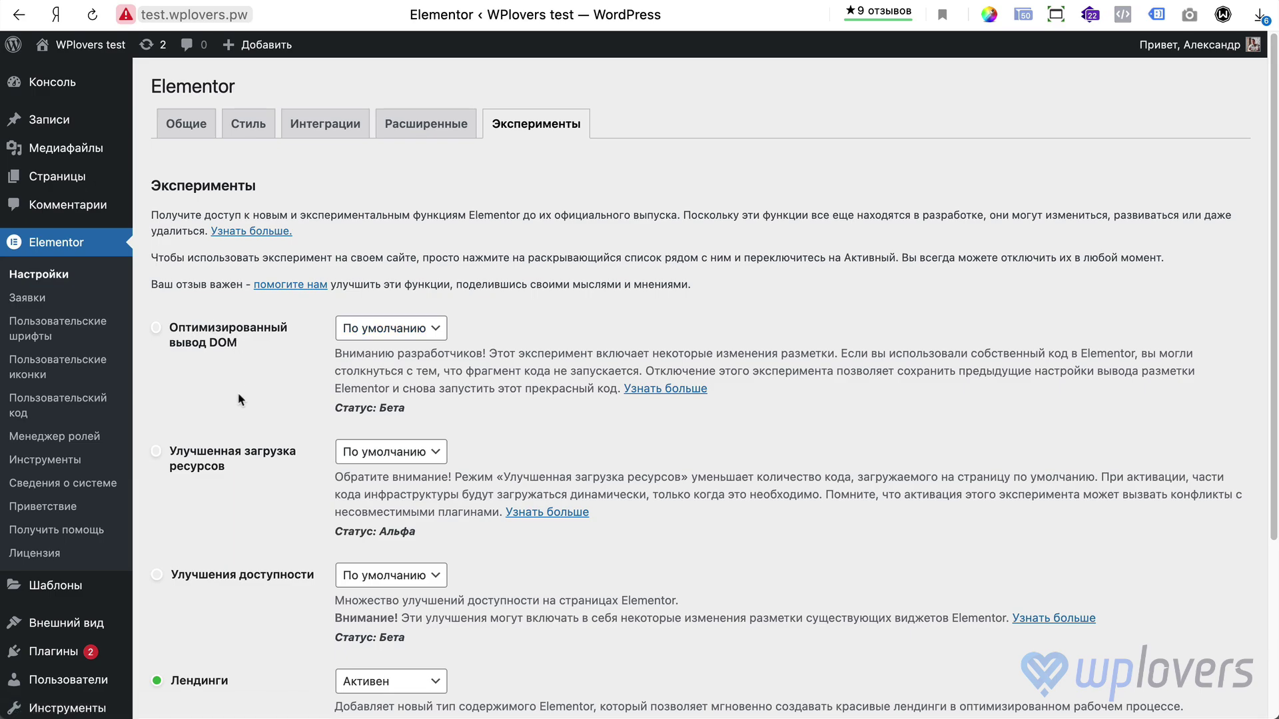
left_click(73, 295)
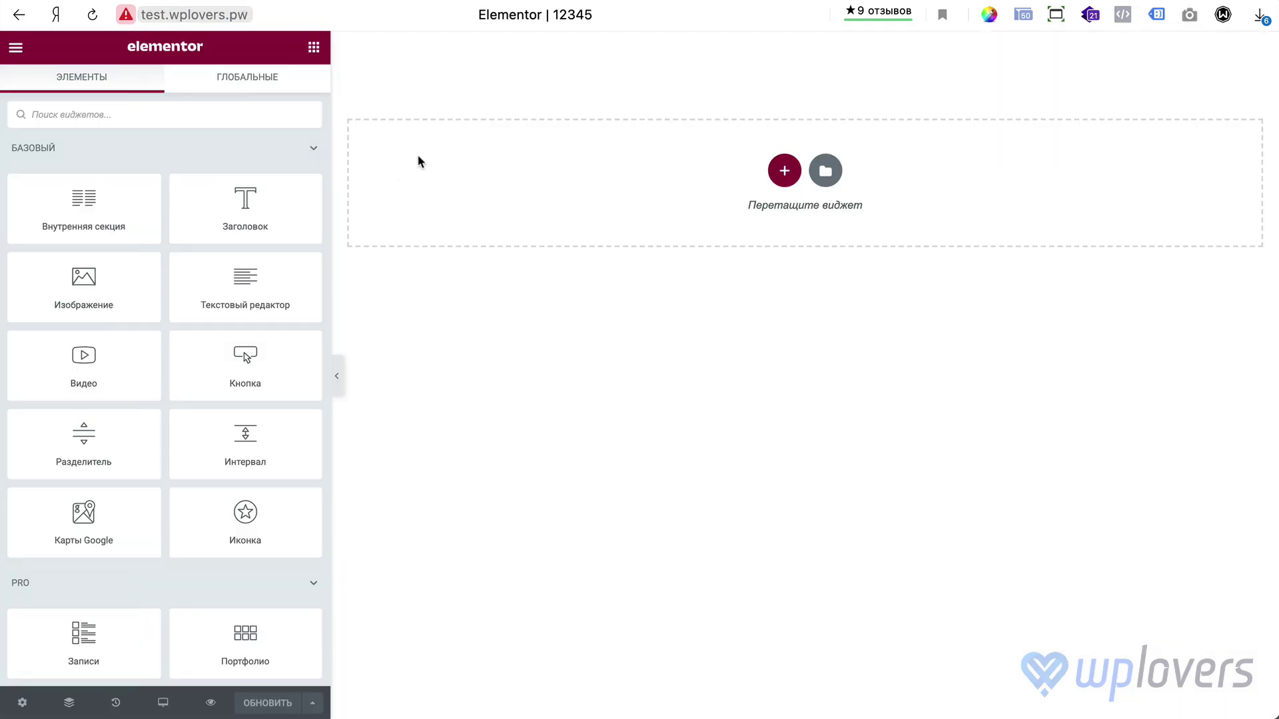
- Find the Форма widget and place it in the empty section of page 12345
type("фо")
left_click_drag(245, 171, 599, 165)
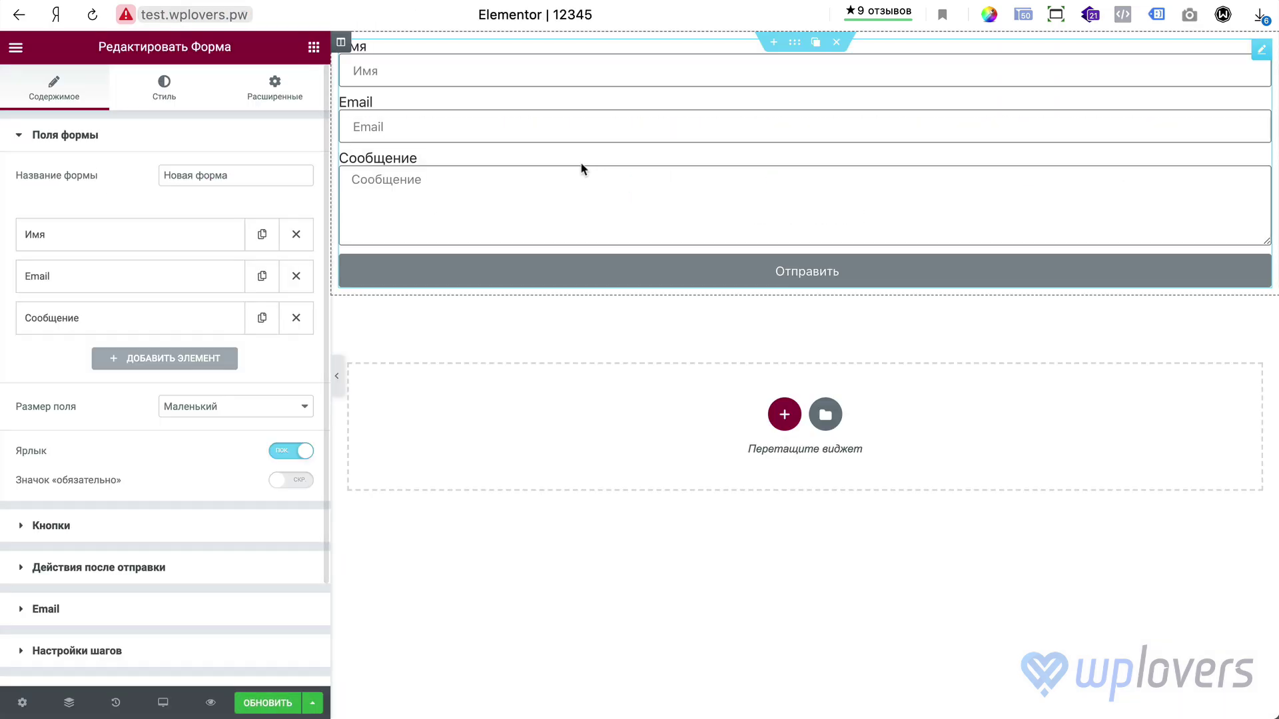
- Open the form's Действия после отправки settings and look through the available actions
scroll(220, 242, "down", 3)
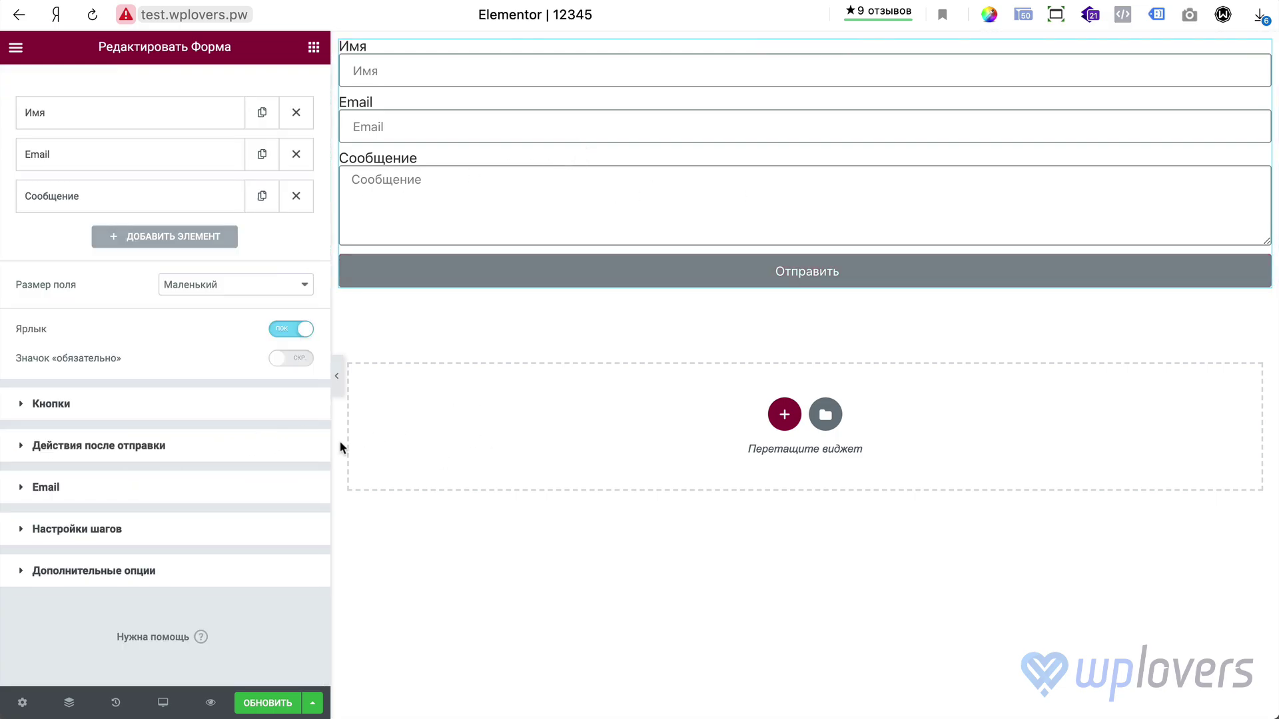
left_click(28, 446)
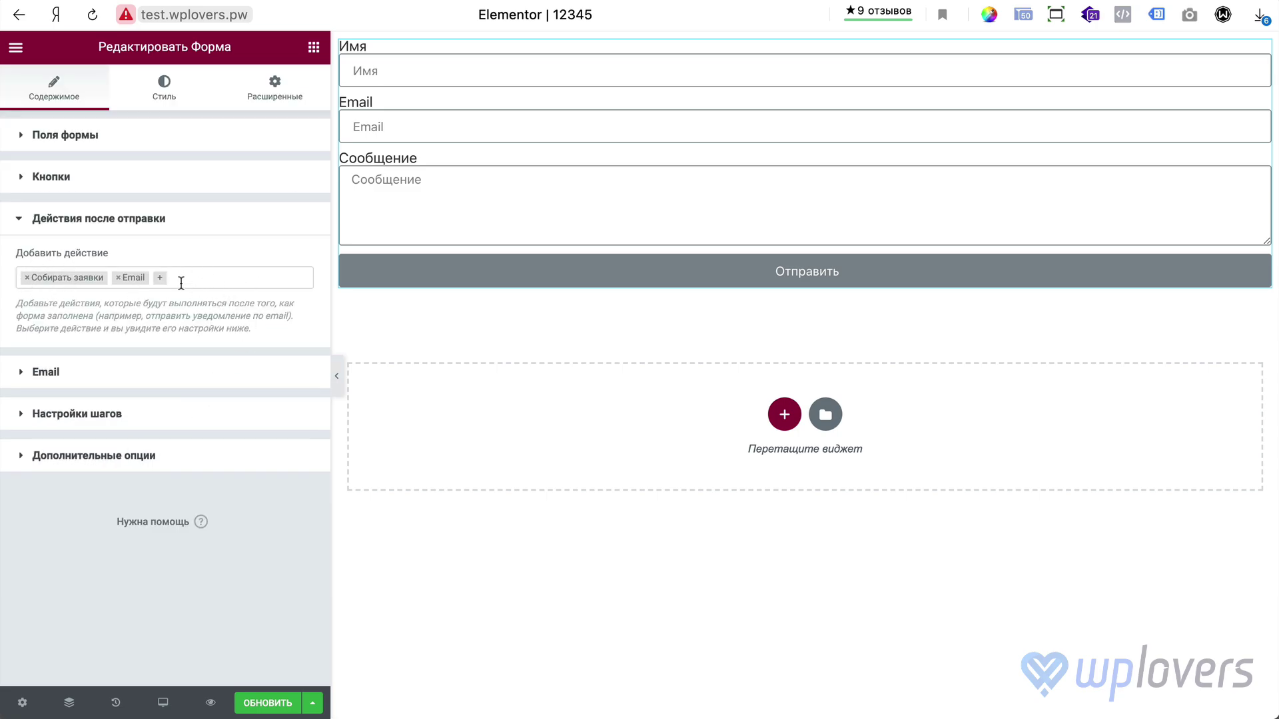
left_click(185, 283)
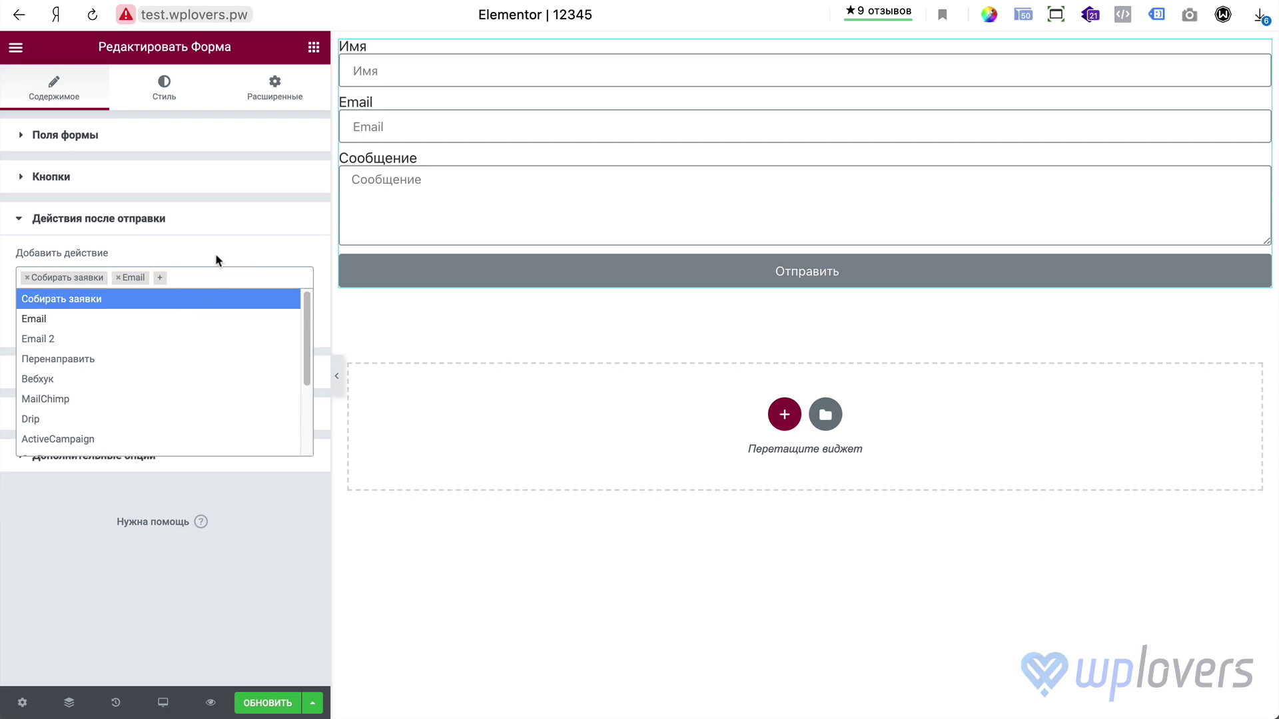
left_click(219, 281)
- Remove the Собирать заявки action from the form's post-submission actions and add it back
left_click(197, 275)
left_click(72, 299)
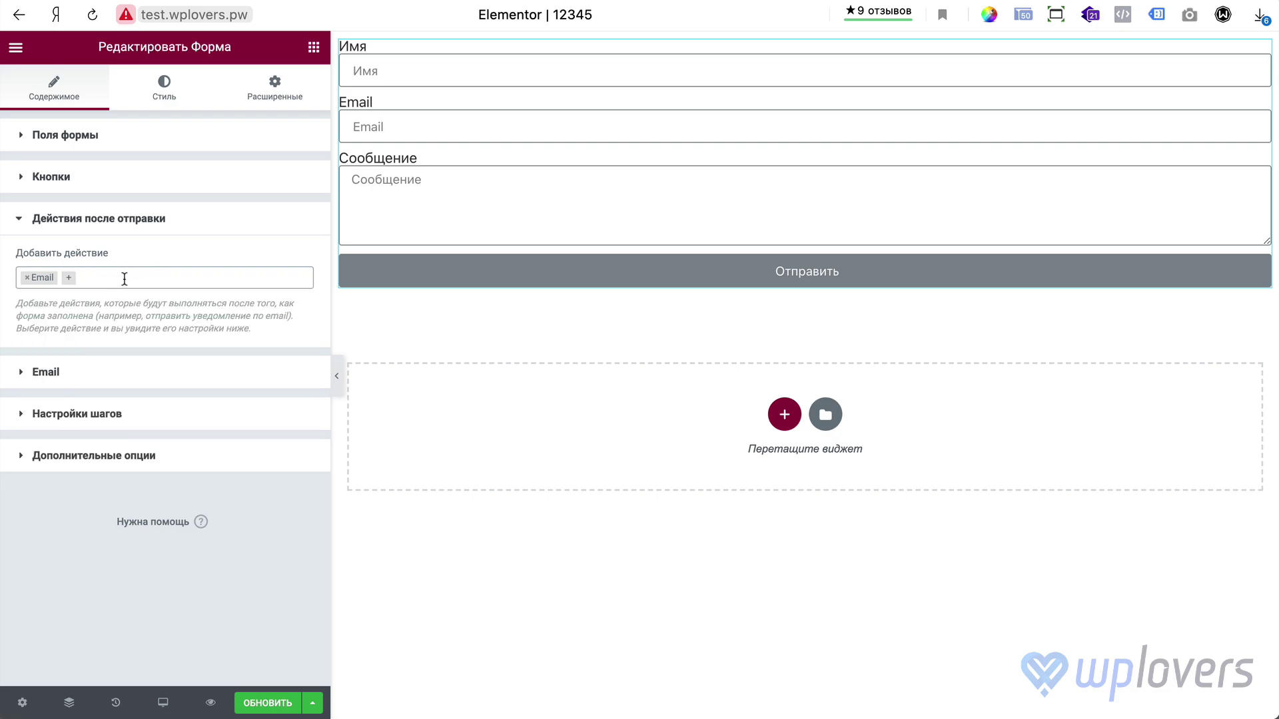
left_click(125, 279)
left_click(100, 298)
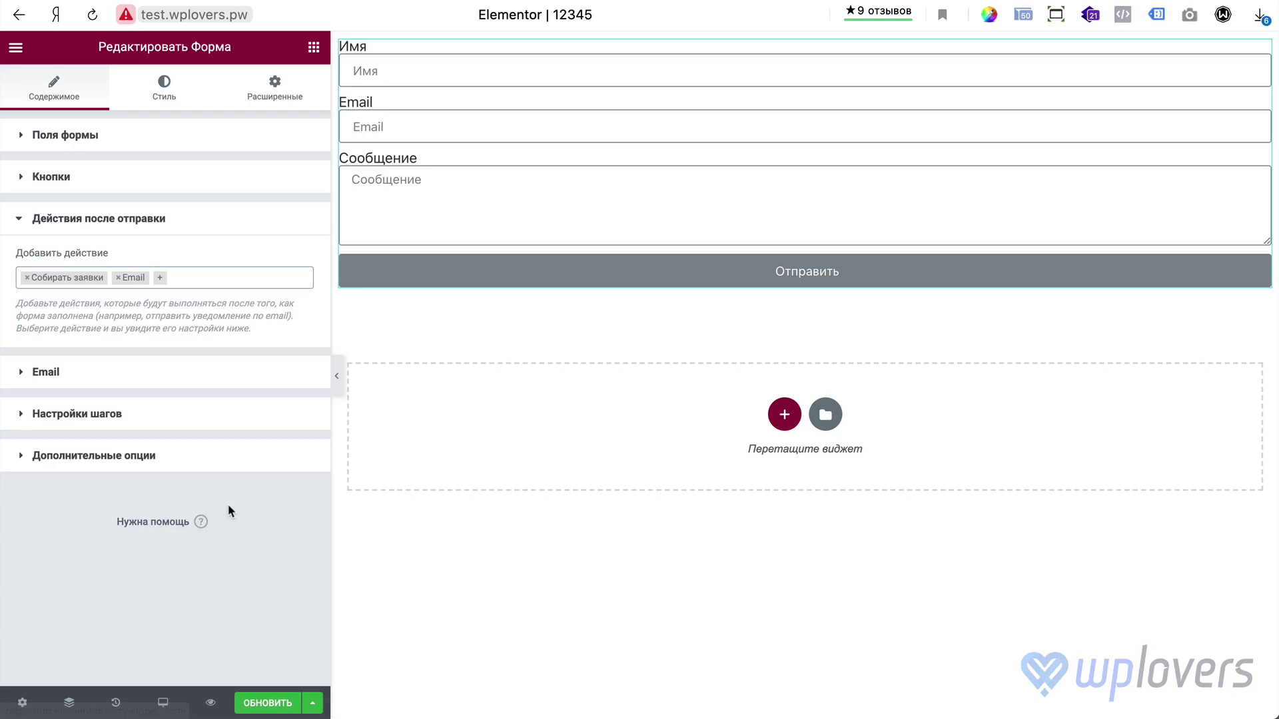
- Update the page and submit a test entry from its preview with a name, an email and the message "Тестовое сообщение"
left_click(256, 701)
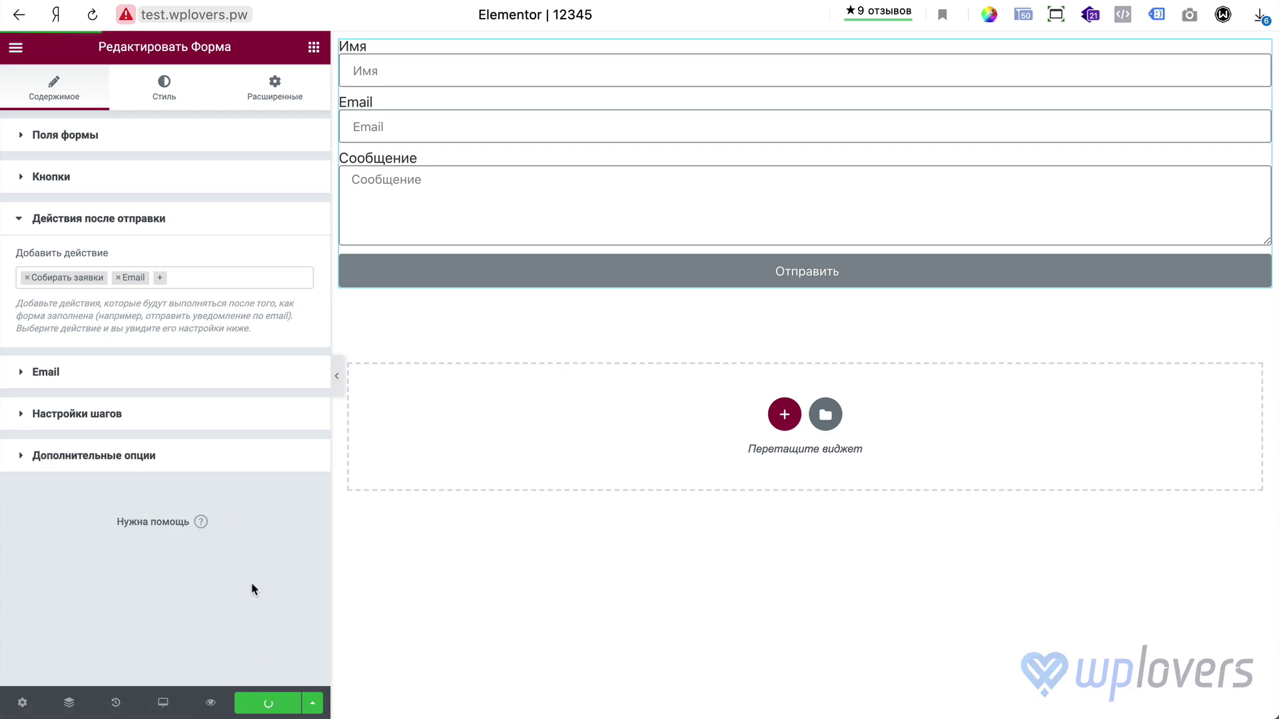
left_click(211, 702)
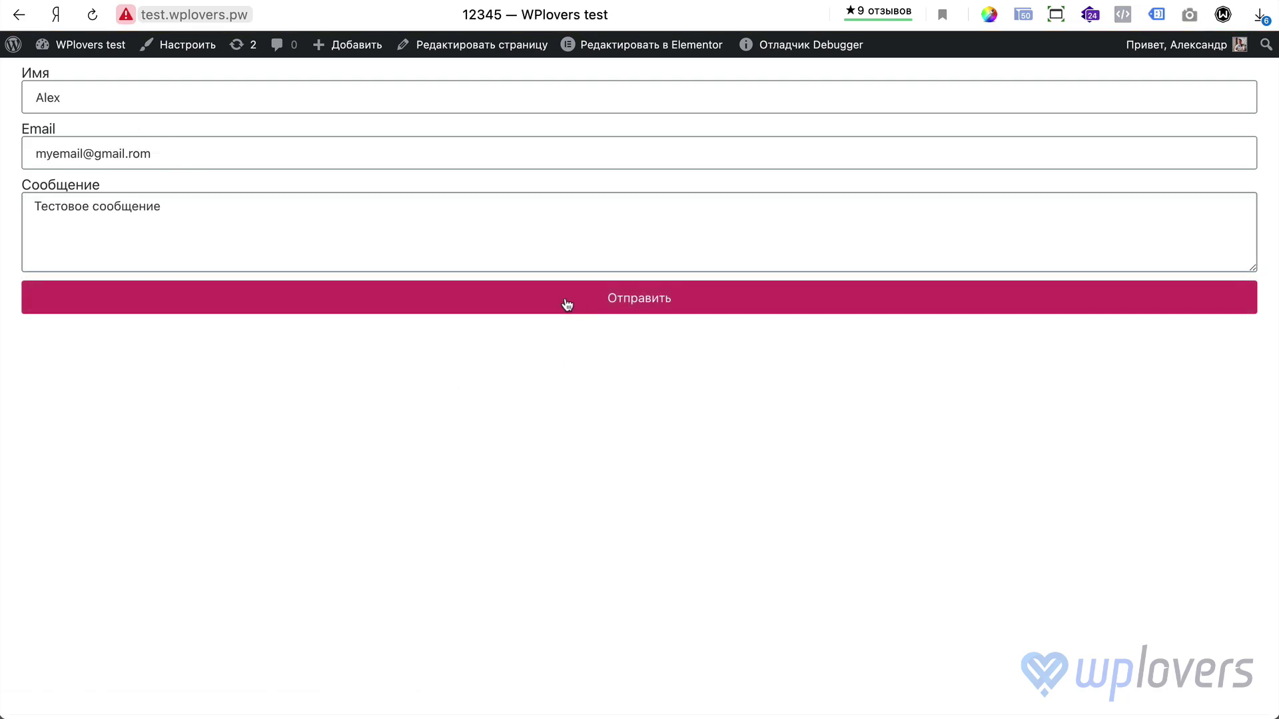
left_click(567, 305)
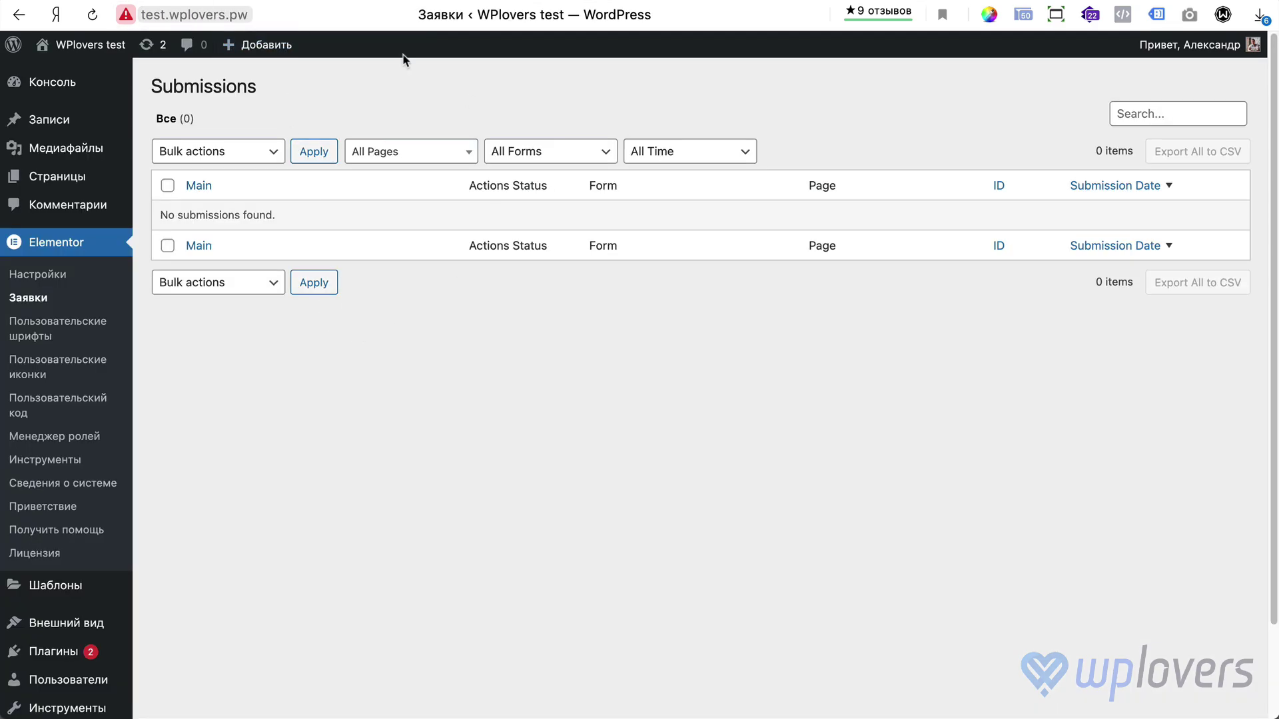
- Reload the Заявки list and examine the new submission's status and source form
left_click(39, 299)
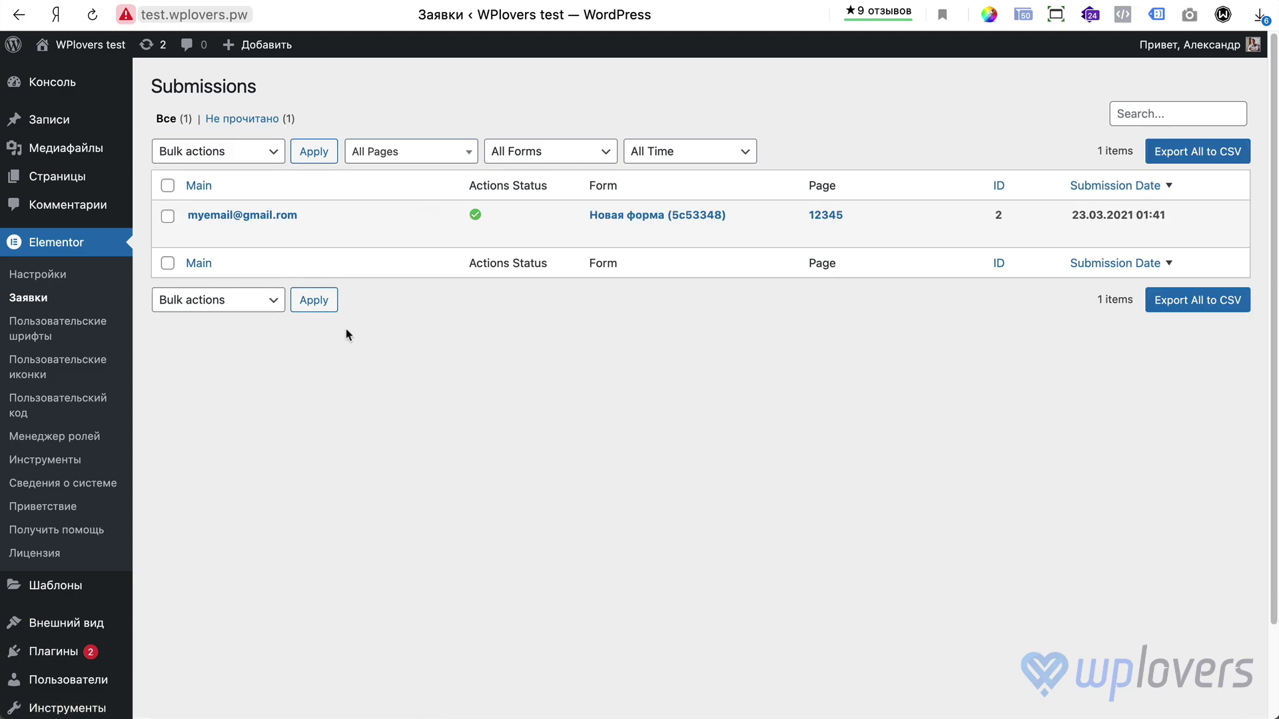
mouse_move(351, 236)
left_click(645, 228)
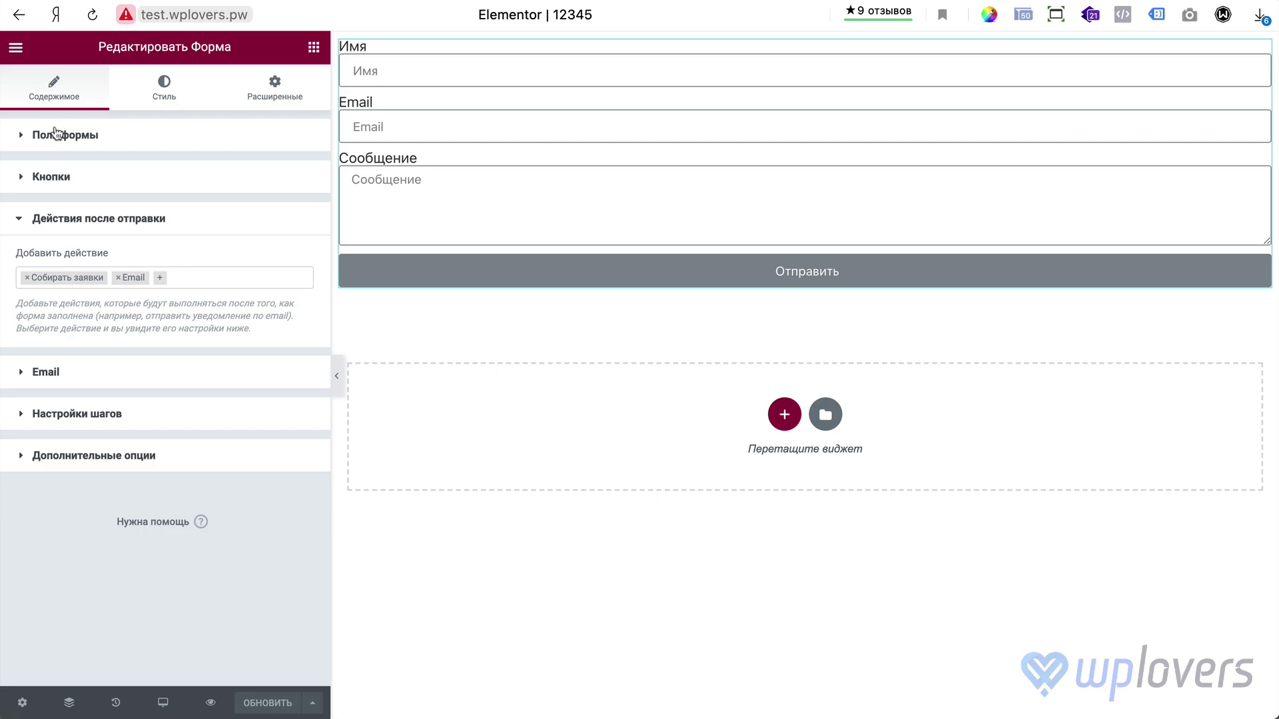
- Check the form's name in its Поля формы settings and compare it with the entry in the submissions list
left_click(61, 135)
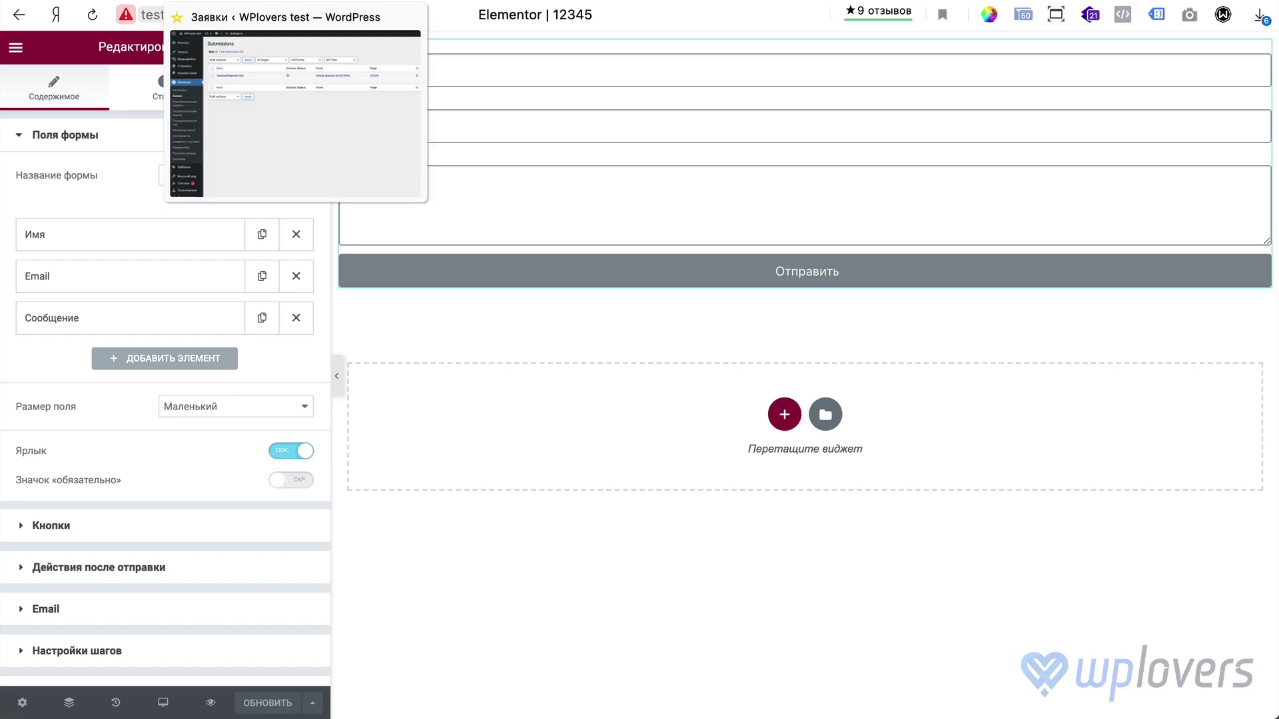
left_click(193, 18)
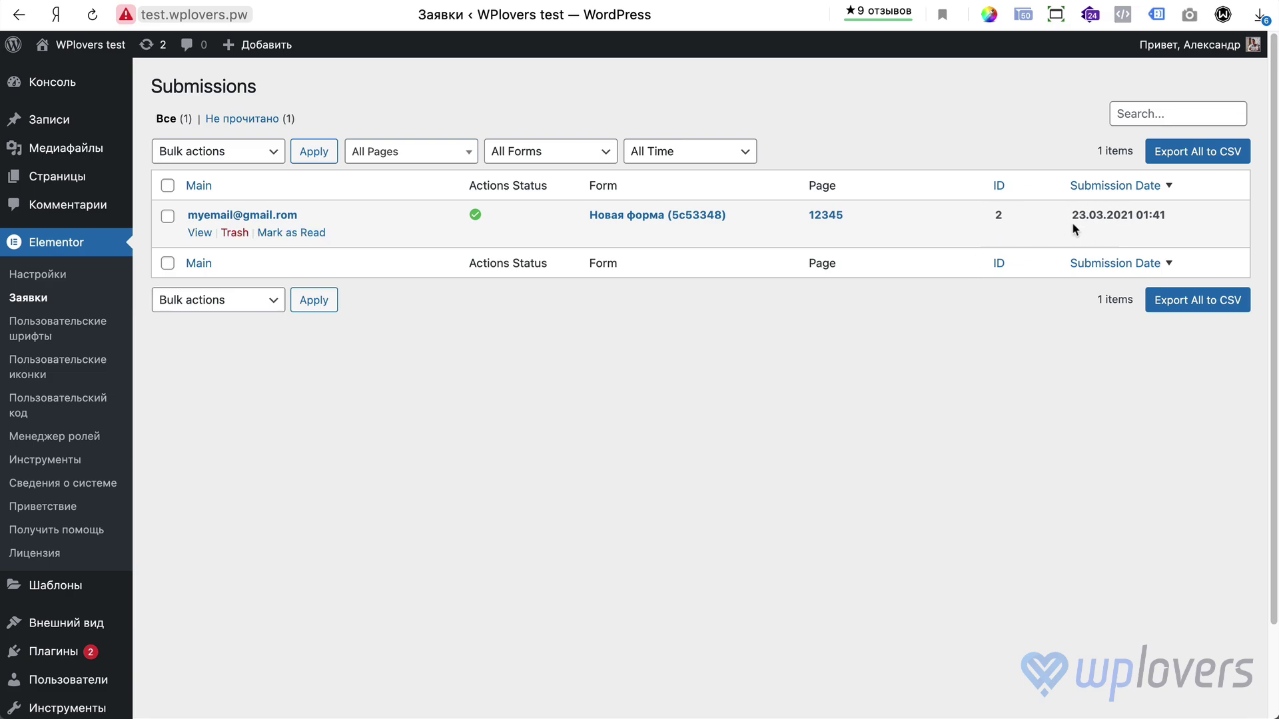
left_click_drag(1165, 223, 1132, 218)
mouse_move(285, 241)
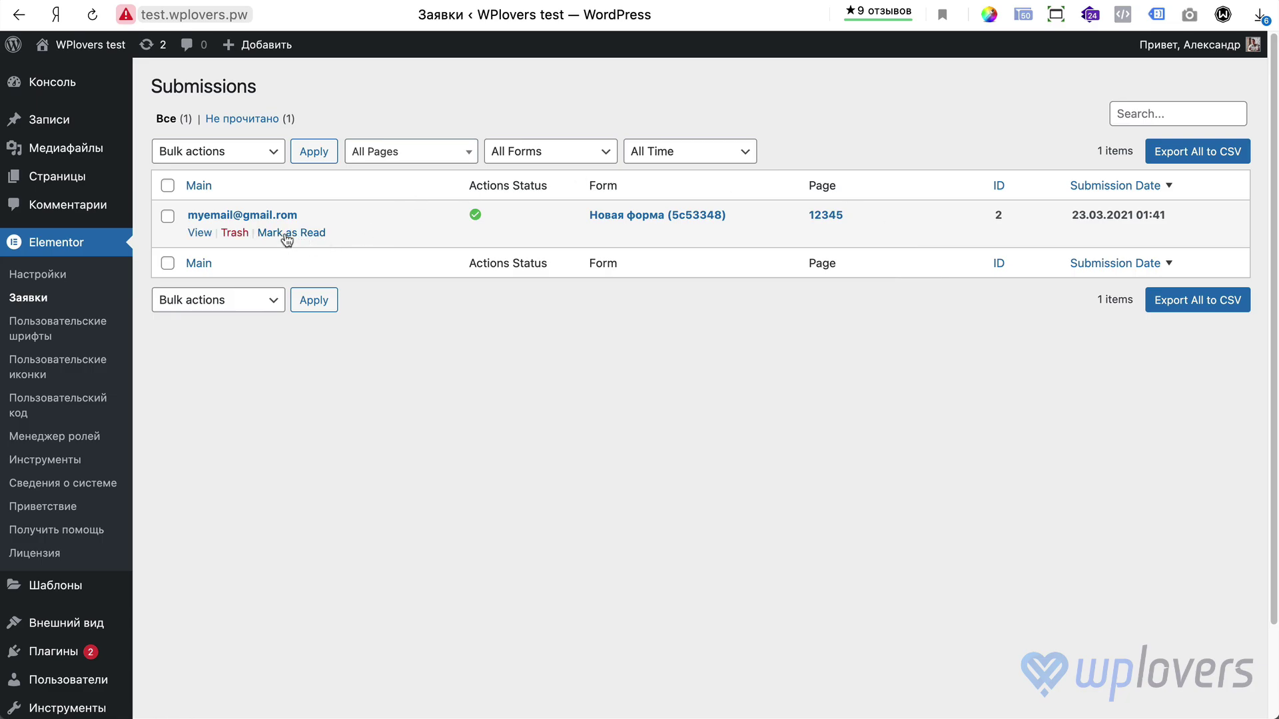
- View the submission's details, check its editing mode without changing anything, and return to the submissions list
left_click(199, 233)
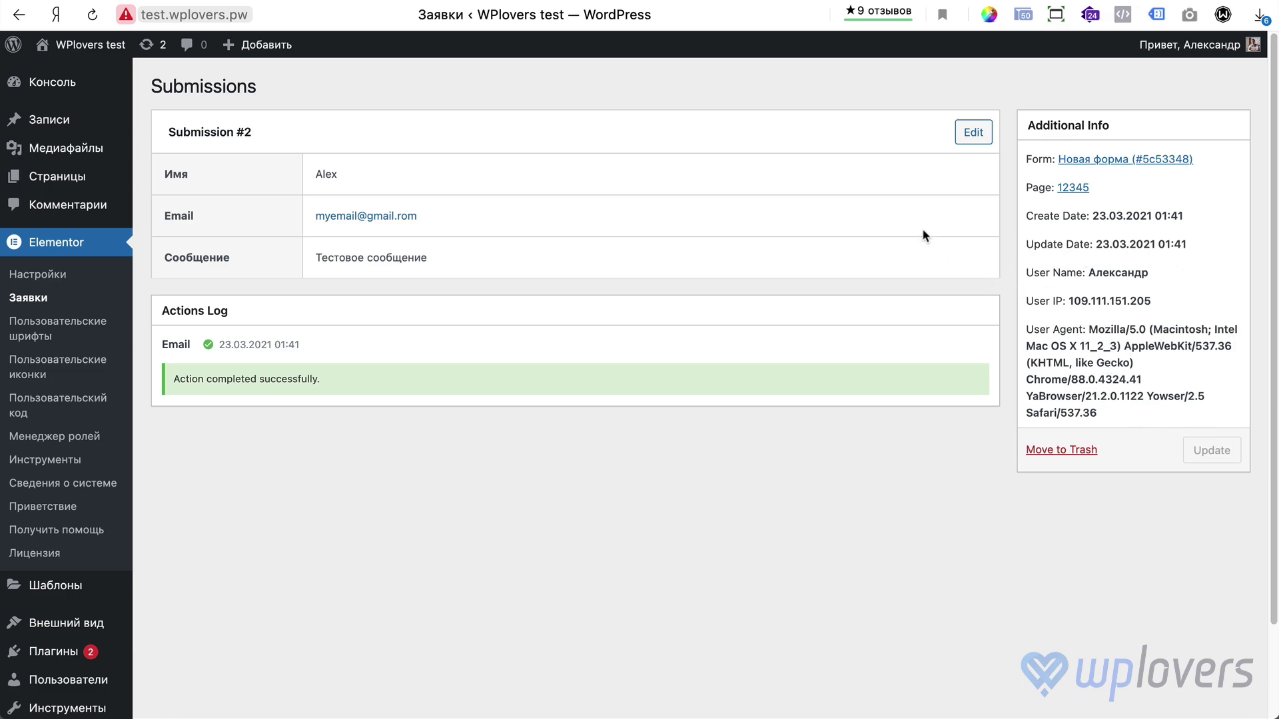
left_click(964, 138)
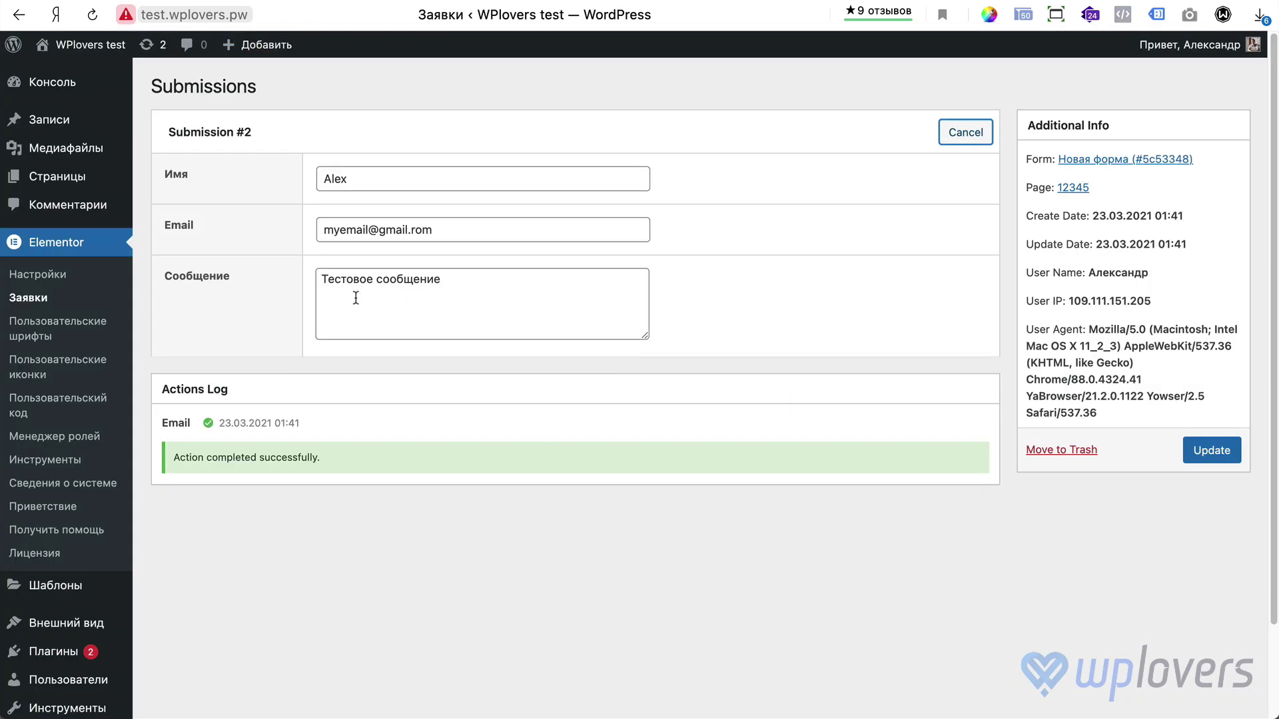
left_click(964, 140)
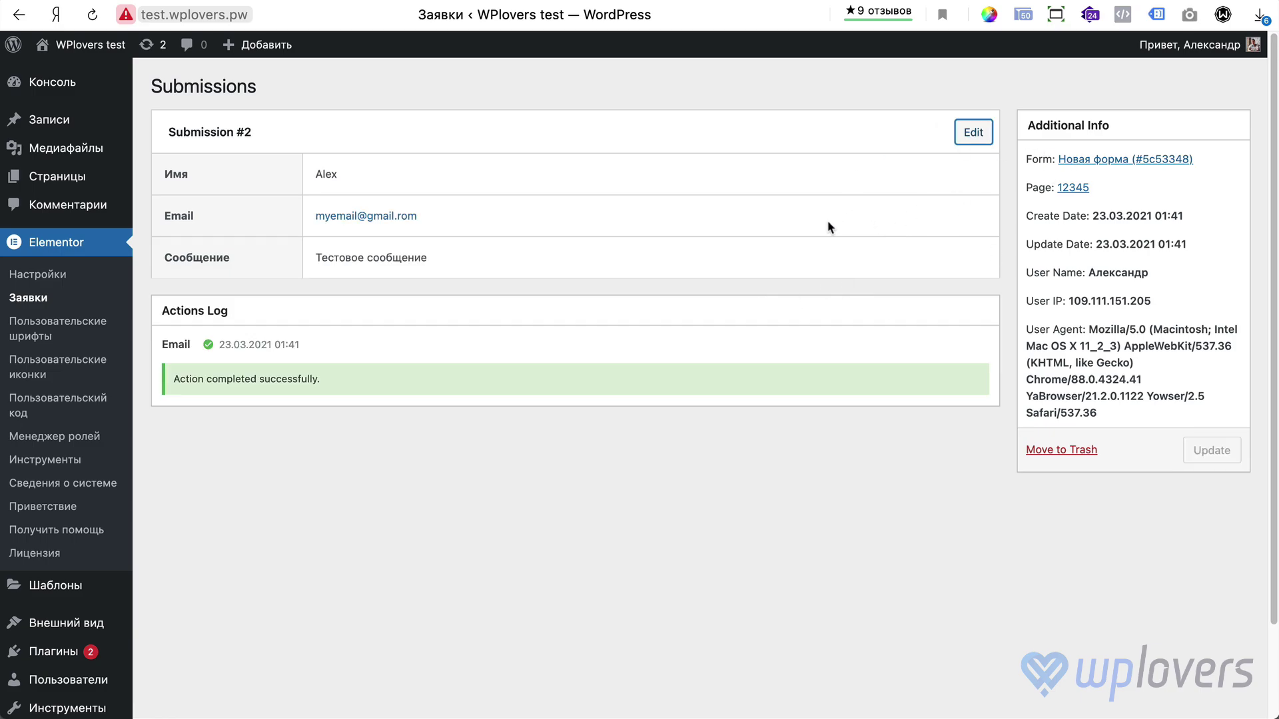
left_click(41, 297)
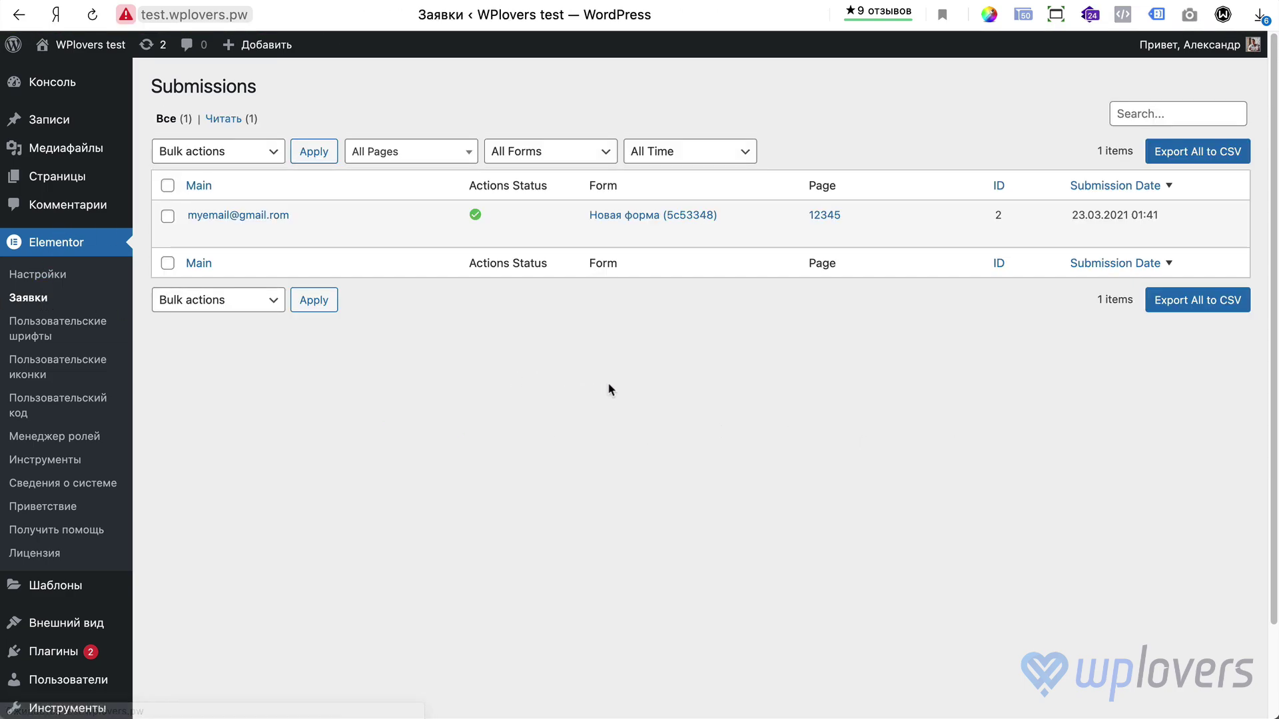
- Mark the submission in the list as unread
mouse_move(370, 225)
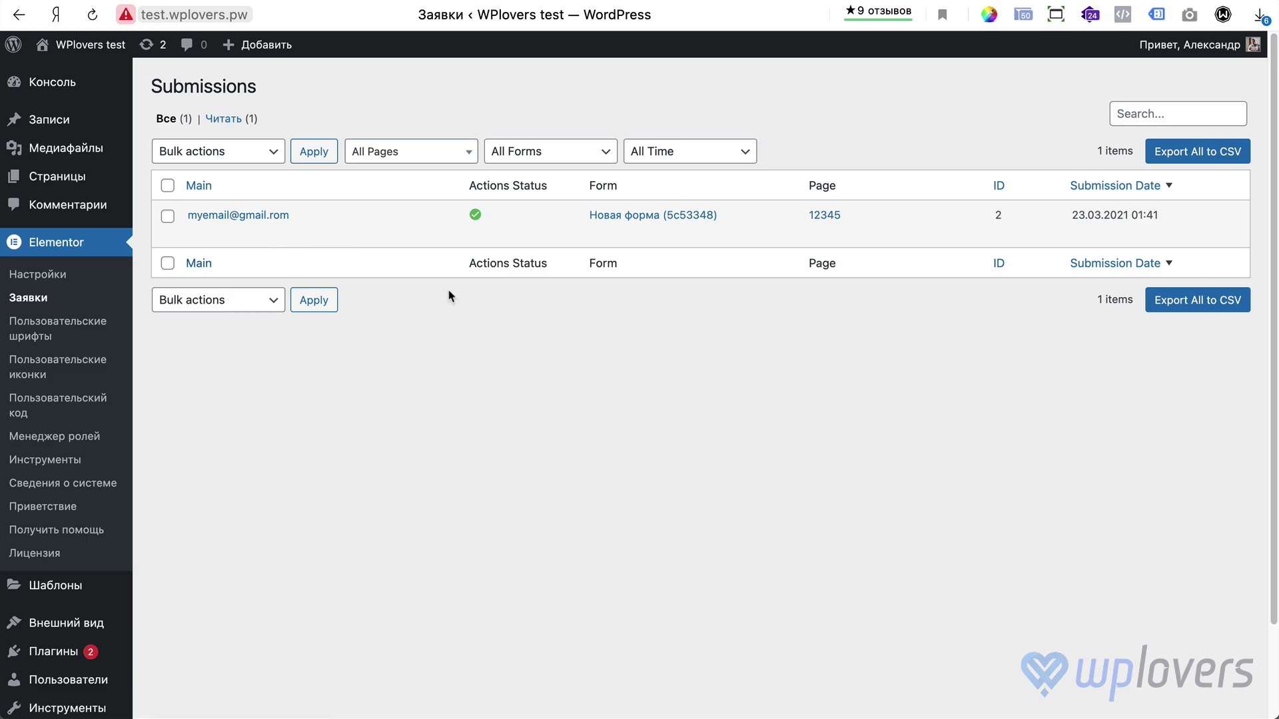
left_click(303, 235)
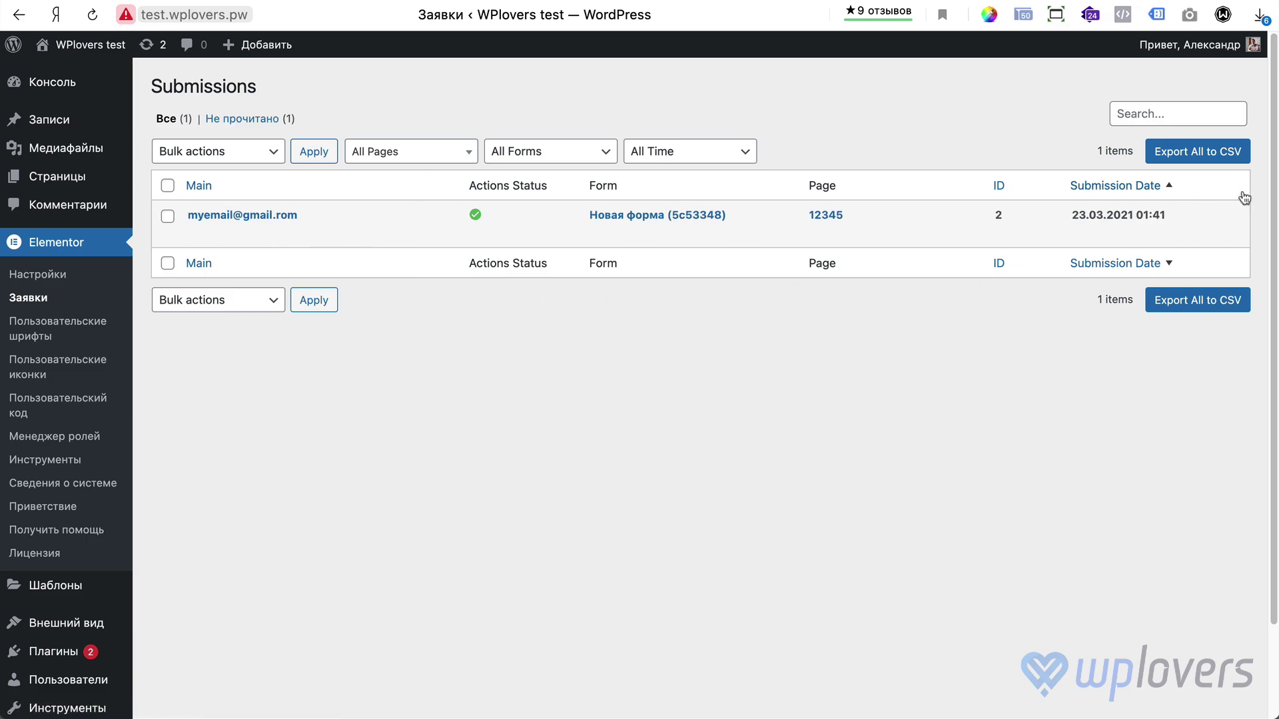
mouse_move(1025, 213)
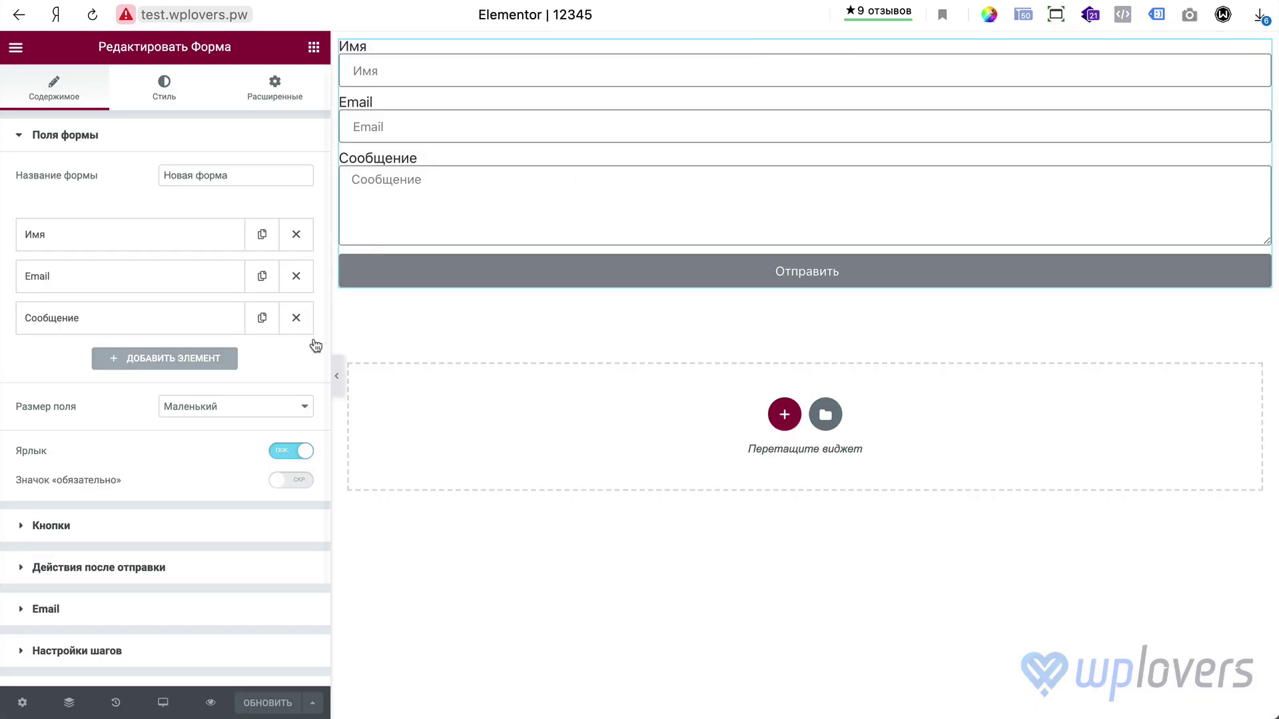
- Duplicate the form on page 12345 and add a Телефон-type field to the copy, labelled "Телевон" with placeholder "Введите номер телефона"
left_click(1228, 52)
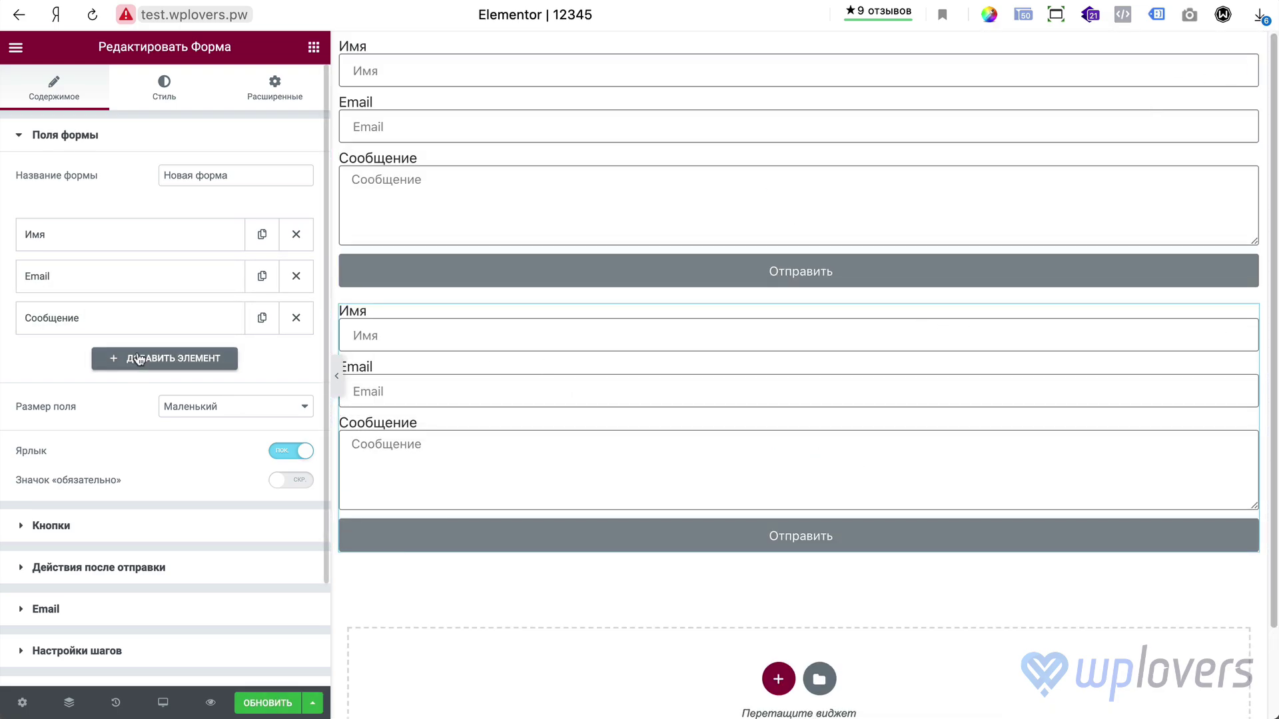
left_click(106, 357)
left_click(233, 433)
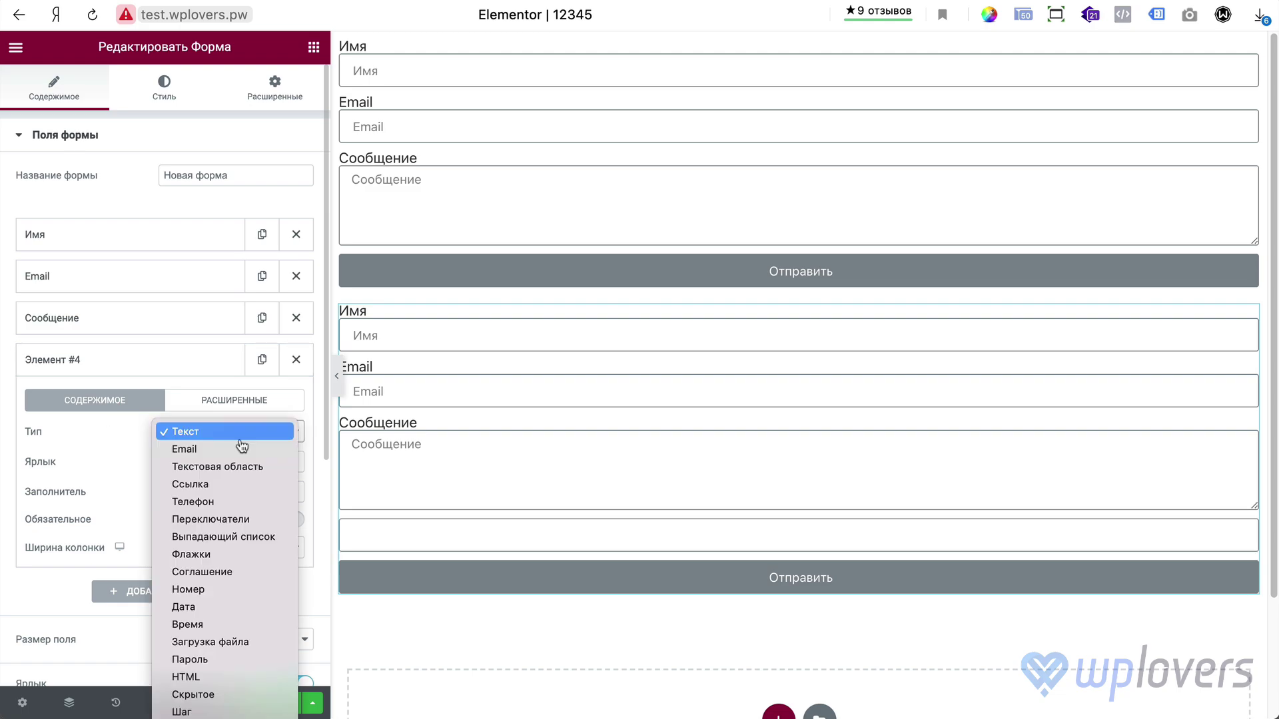
left_click(214, 503)
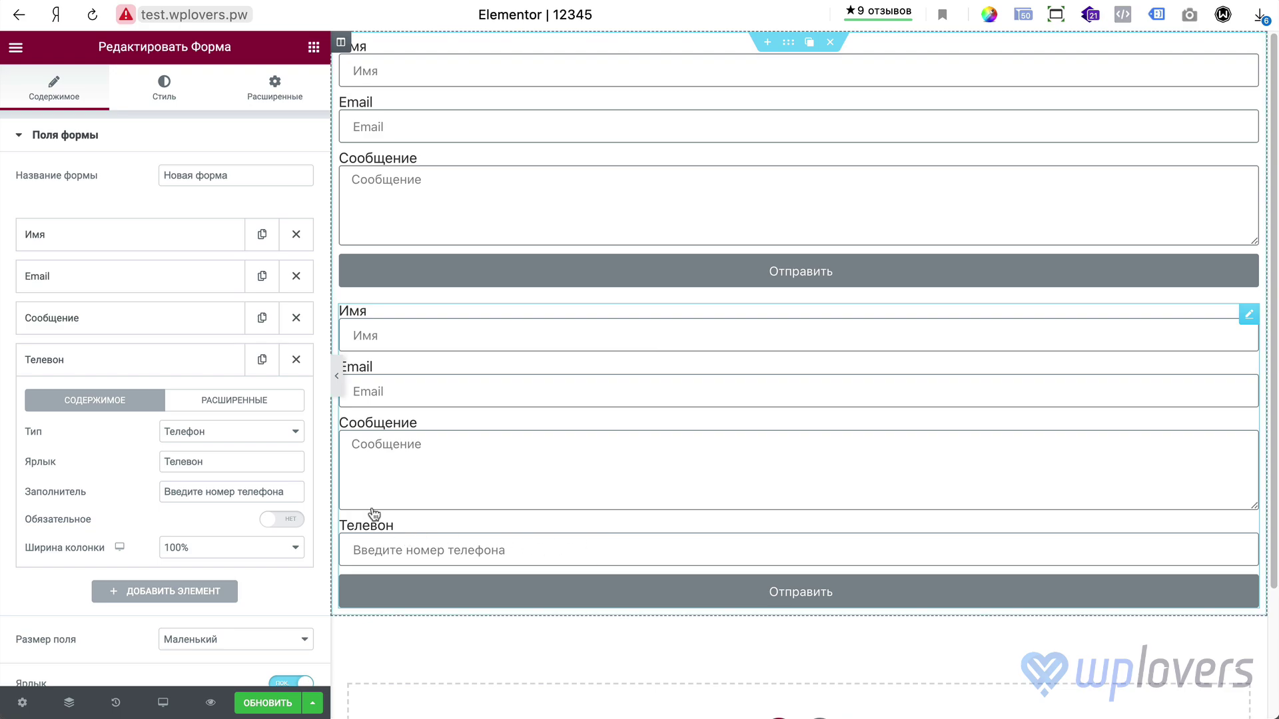
- Move the phone field above Сообщение in the second form and correct its label to "Телефон"
left_click_drag(76, 364, 84, 336)
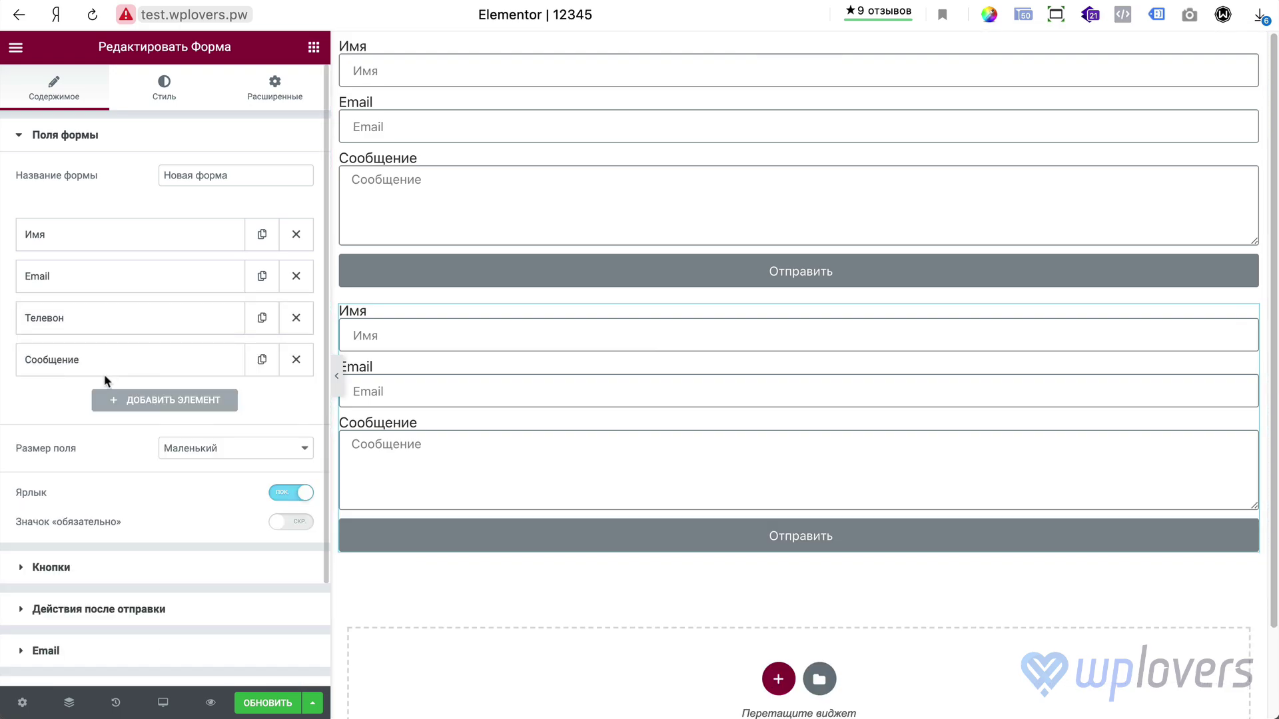
left_click(84, 335)
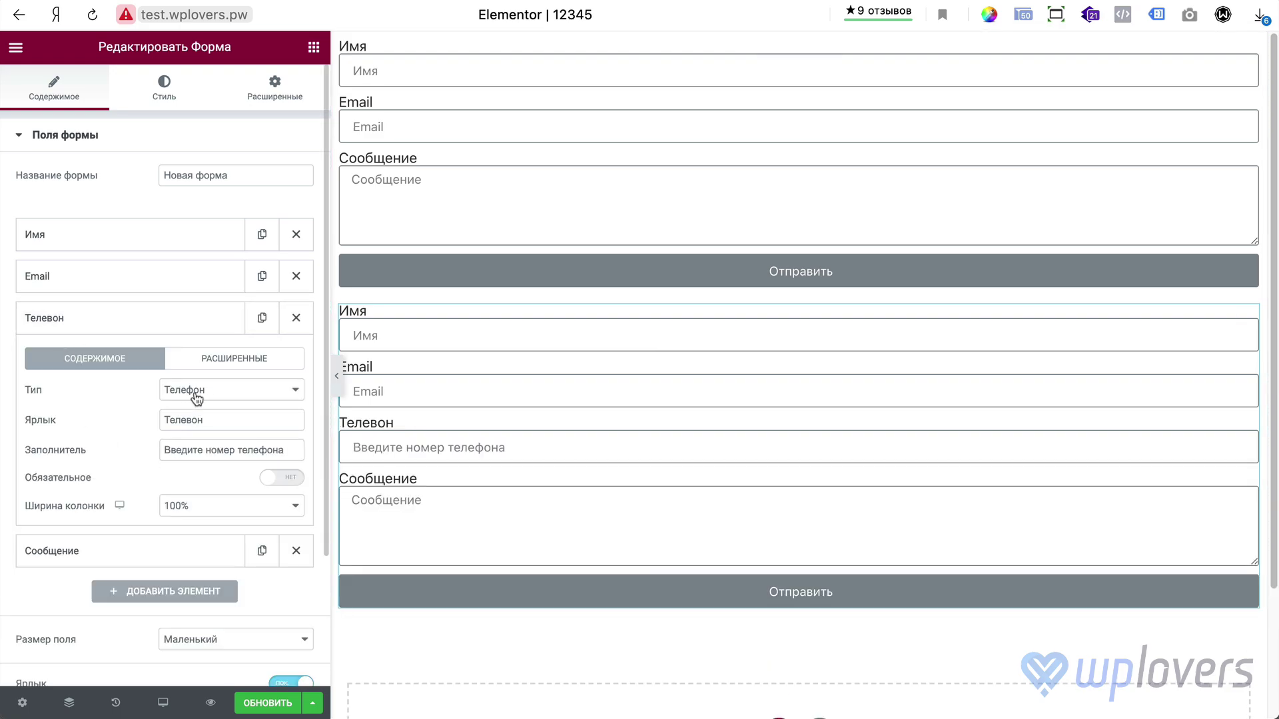
left_click(192, 424)
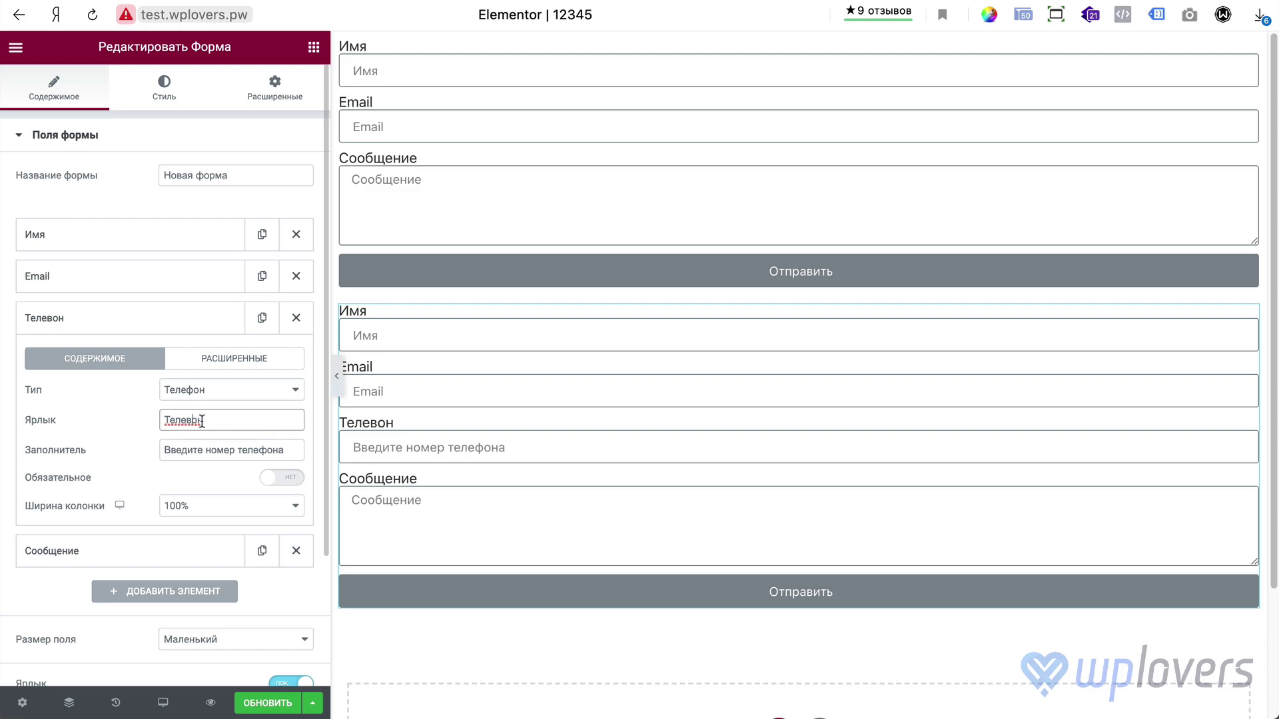
key("BackSpace")
key("BackSpace")
key("BackSpace")
type("фон")
left_click(206, 318)
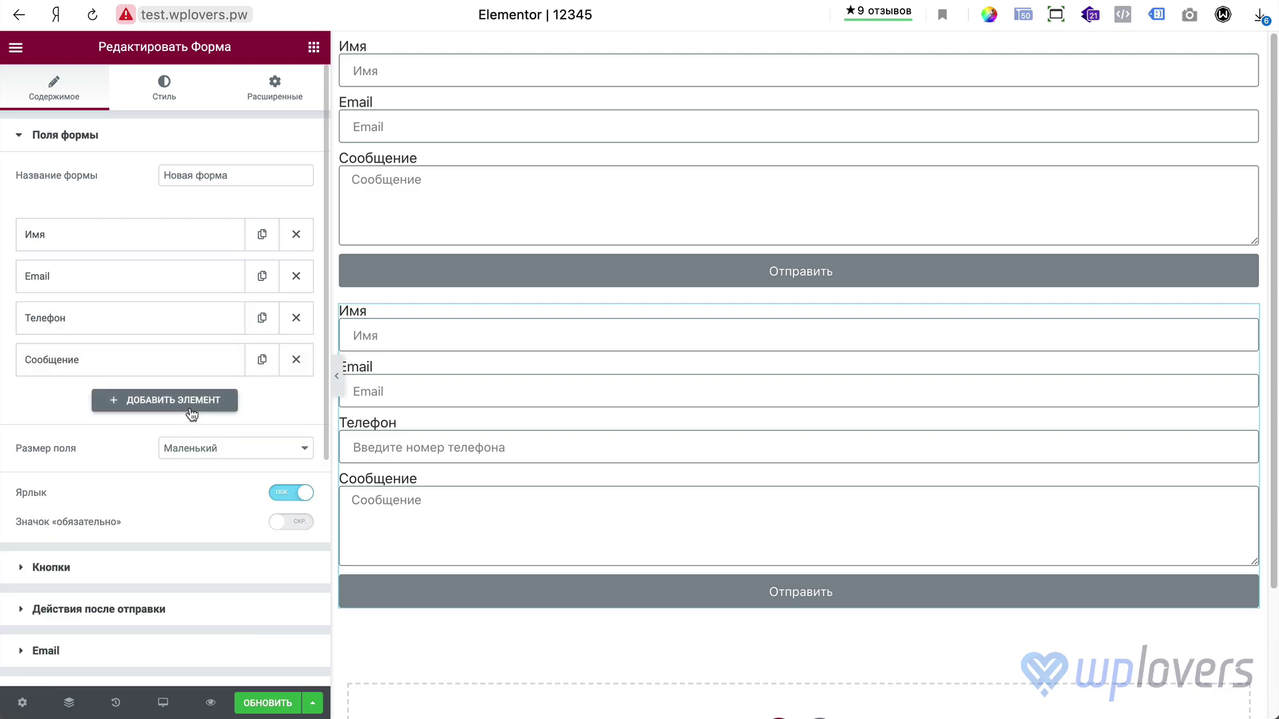
- Add a Скрытое-type field labelled "Примечания" to the second form and place it directly above Сообщение
left_click(194, 405)
left_click(230, 472)
left_click(208, 657)
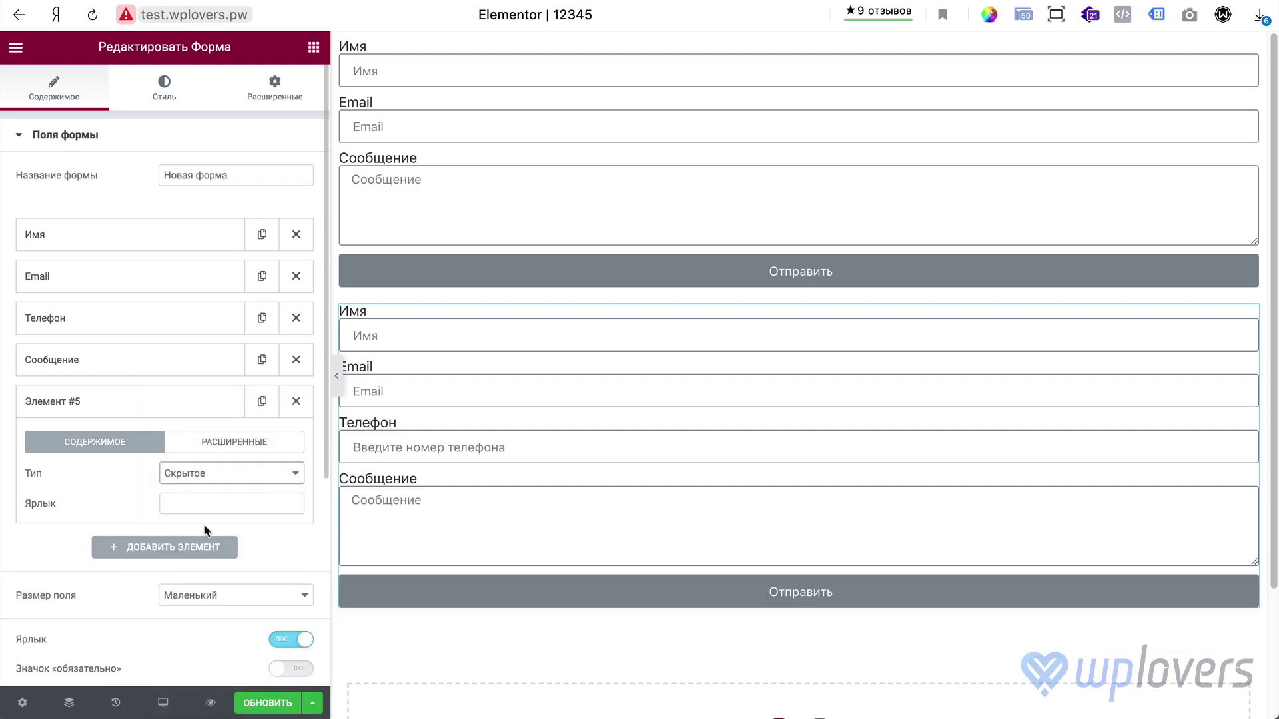
left_click(120, 413)
left_click_drag(120, 414, 139, 369)
left_click(130, 363)
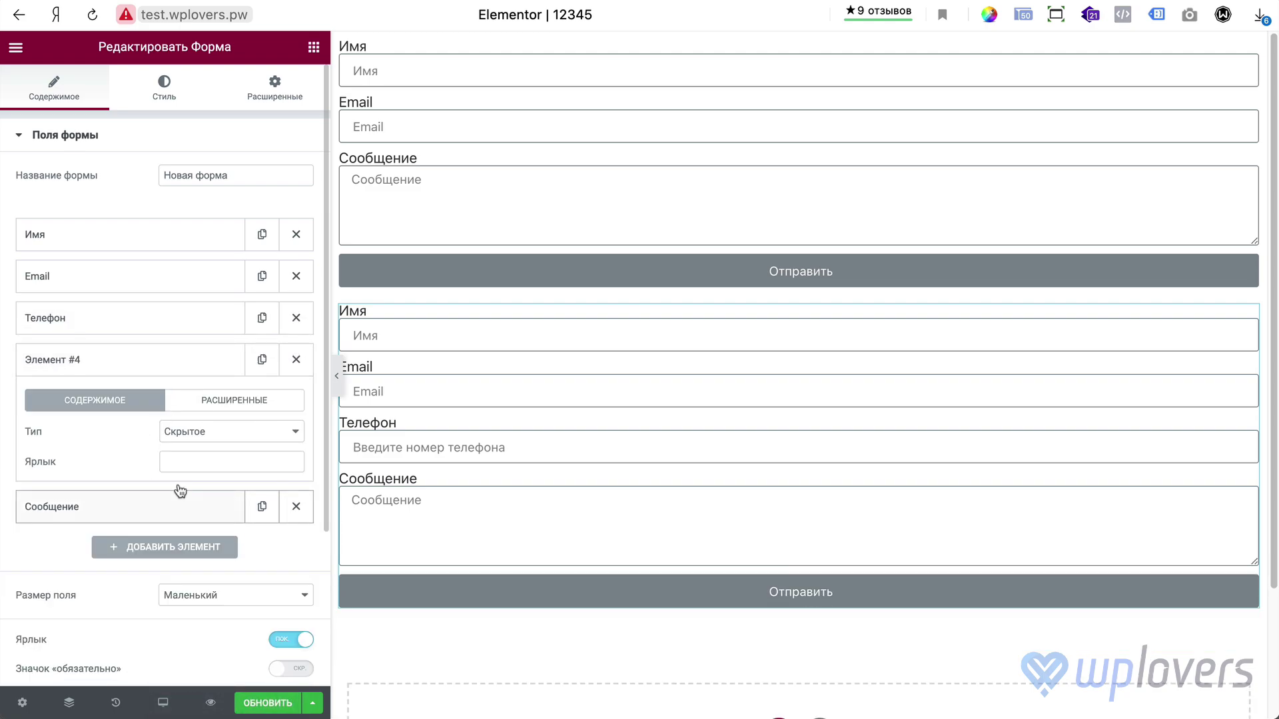
left_click(183, 463)
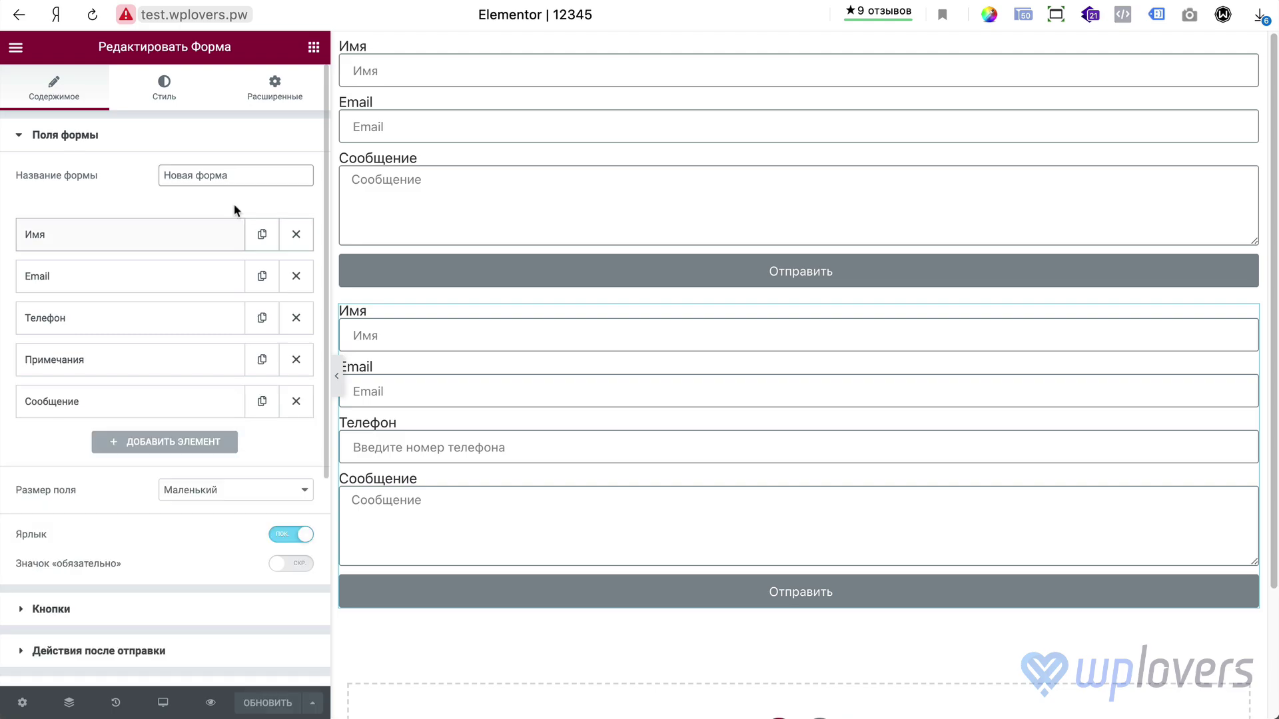
- Rename the second form "Заказать звонок" and update the page
left_click_drag(239, 178, 155, 181)
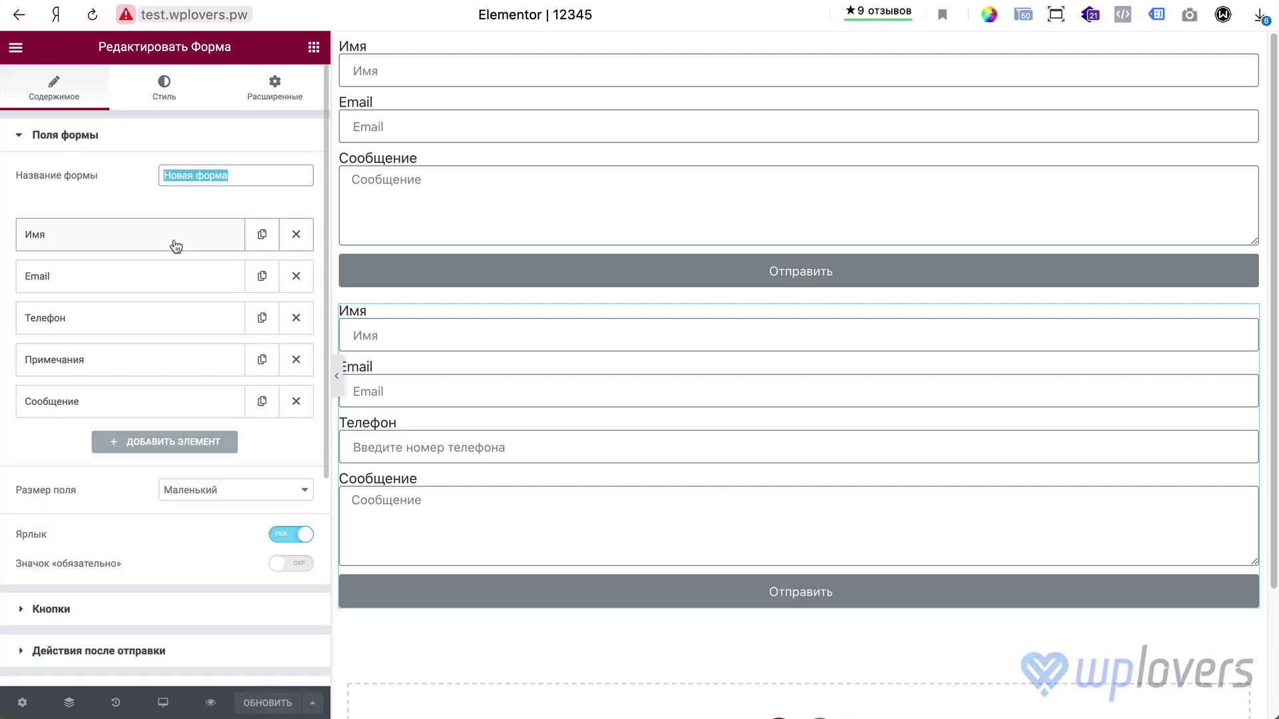
type("Заказать звонок")
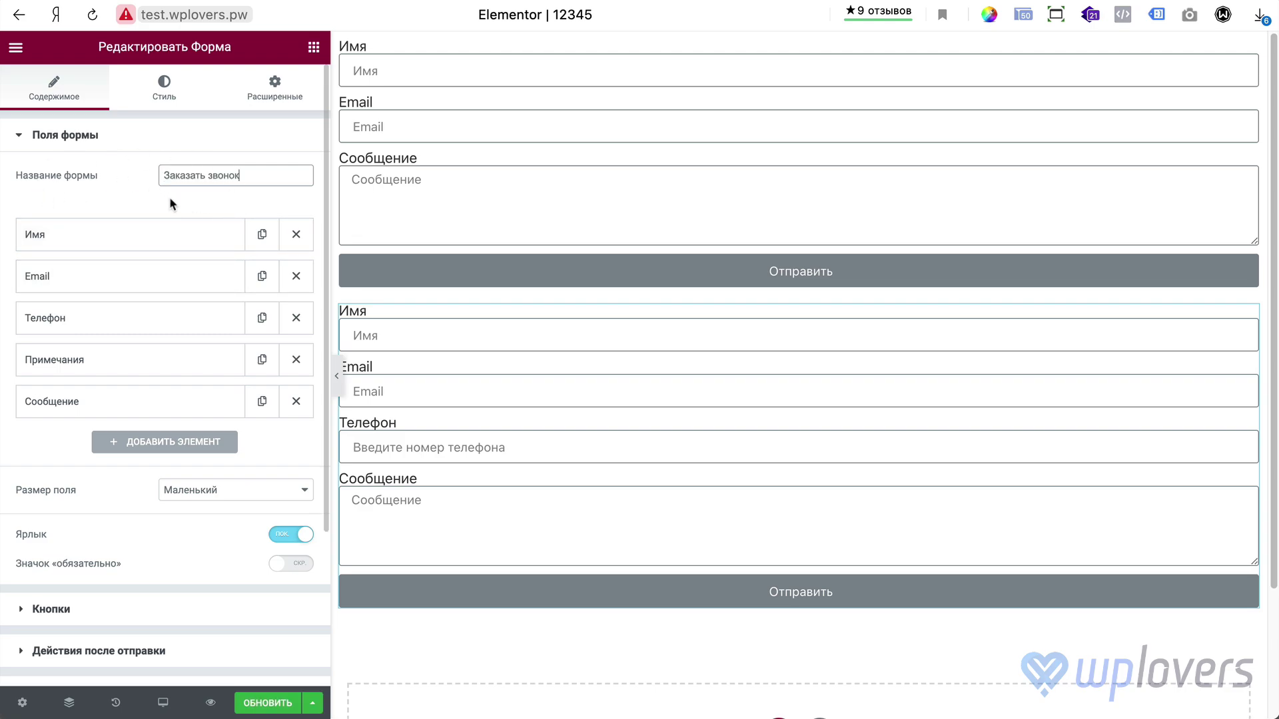
left_click(267, 708)
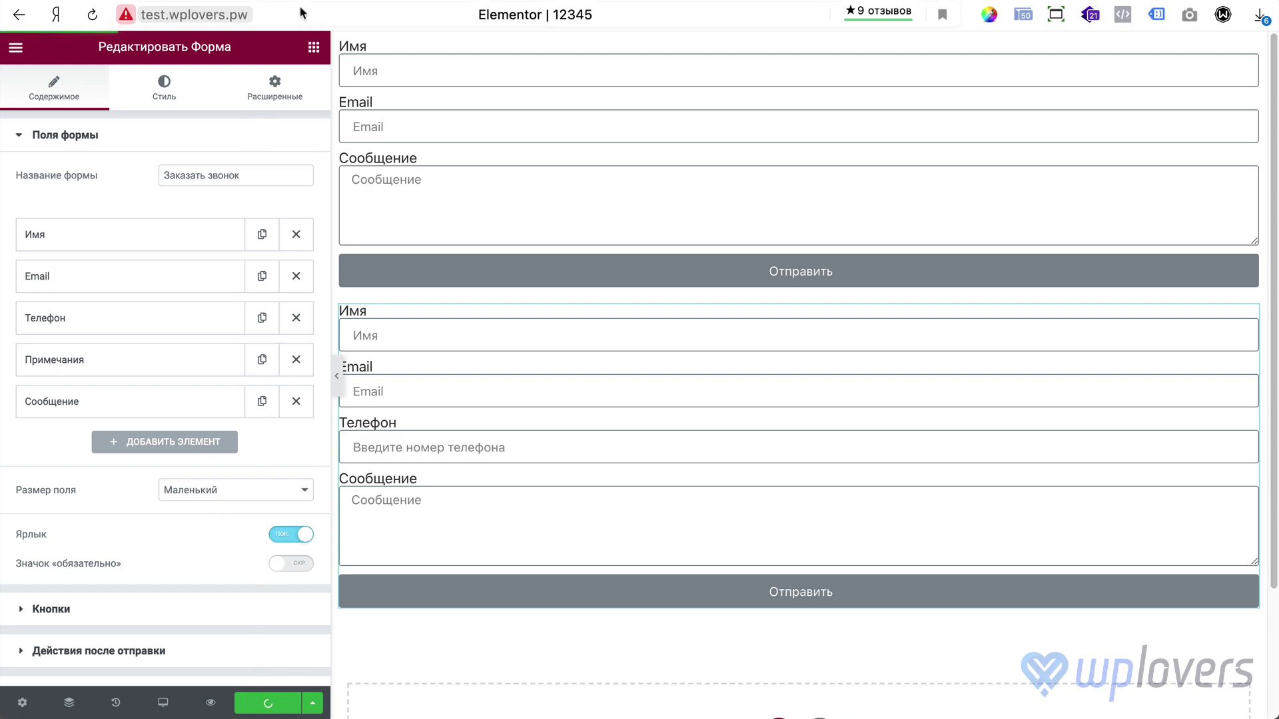
- Submit the second form on the live page with a name, email, phone number and message "Тестовое сообщение 2", then reload the submissions list
key("super+[")
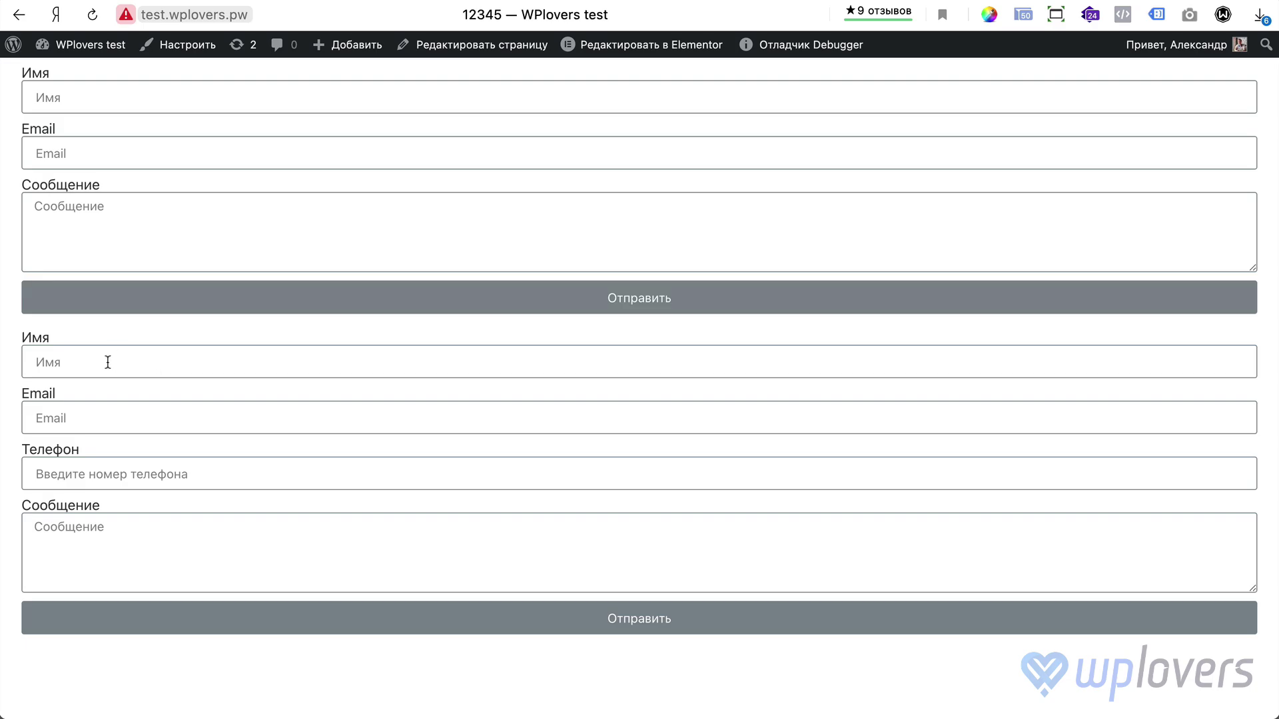
left_click(107, 363)
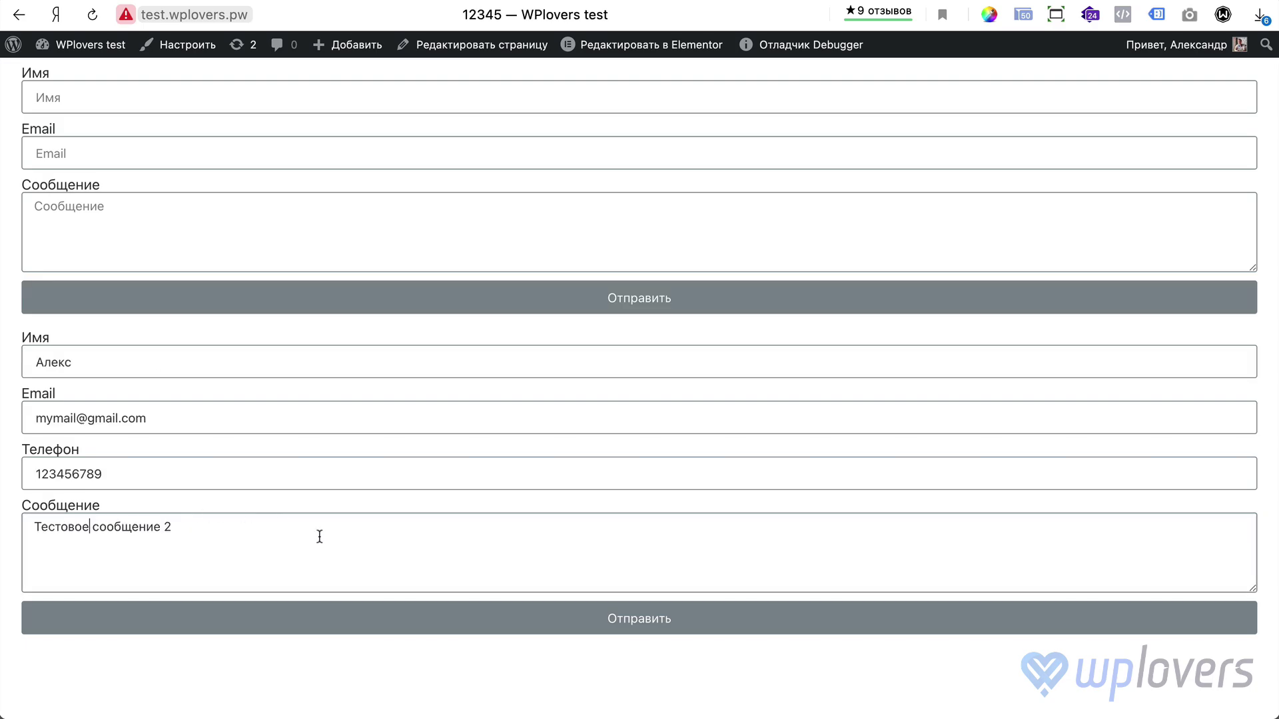
left_click(460, 618)
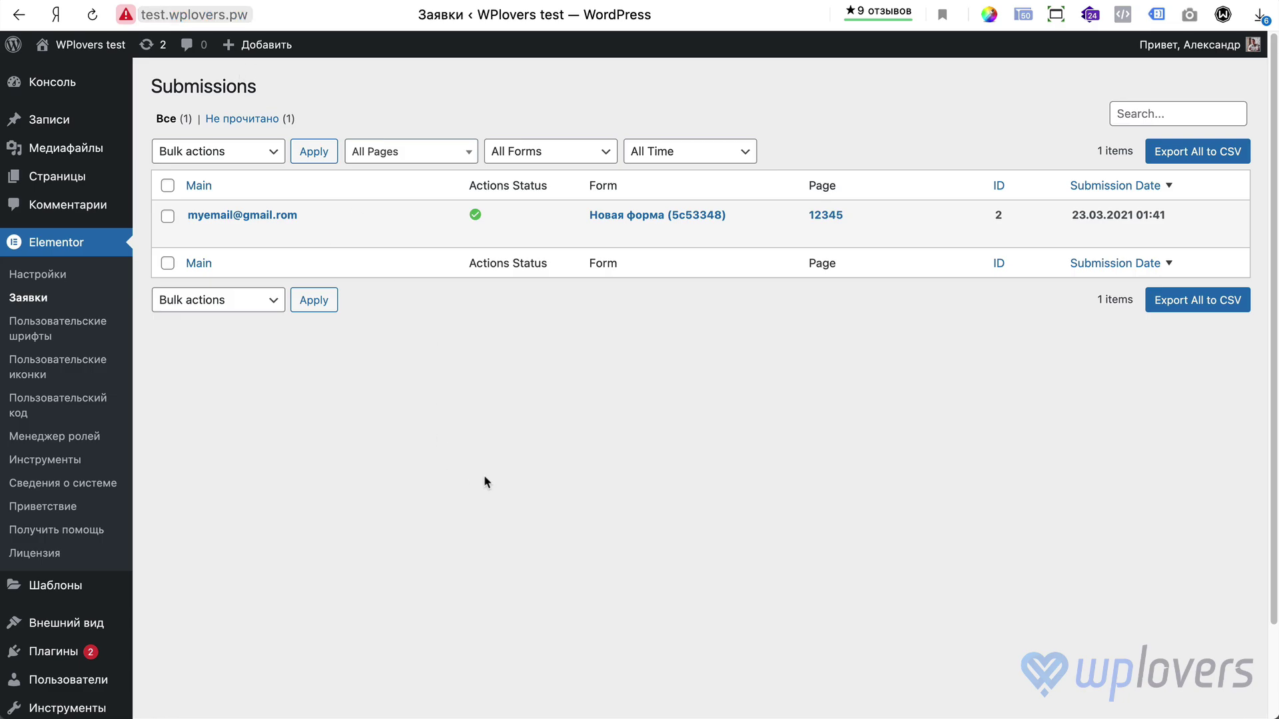
key("super+r")
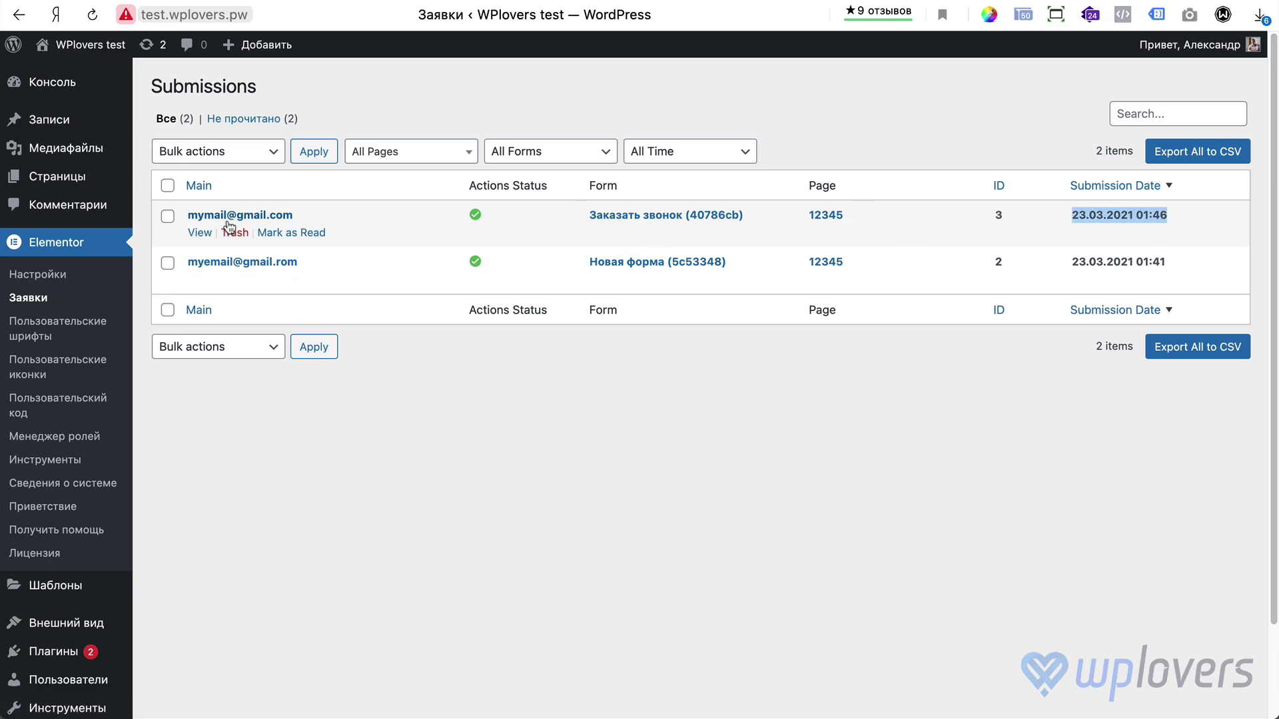
- Open the new Заказать звонок submission, fill its Примечания field with "Прозвонил" and save the update
left_click(200, 233)
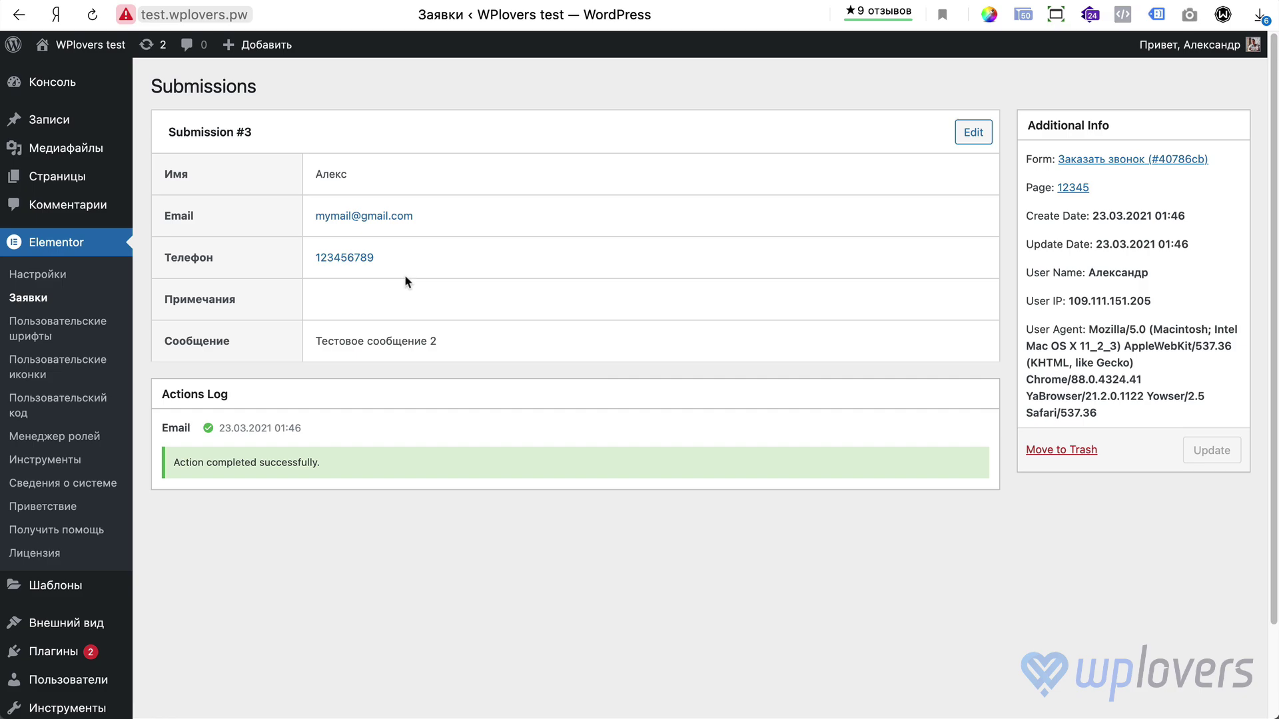
left_click(973, 132)
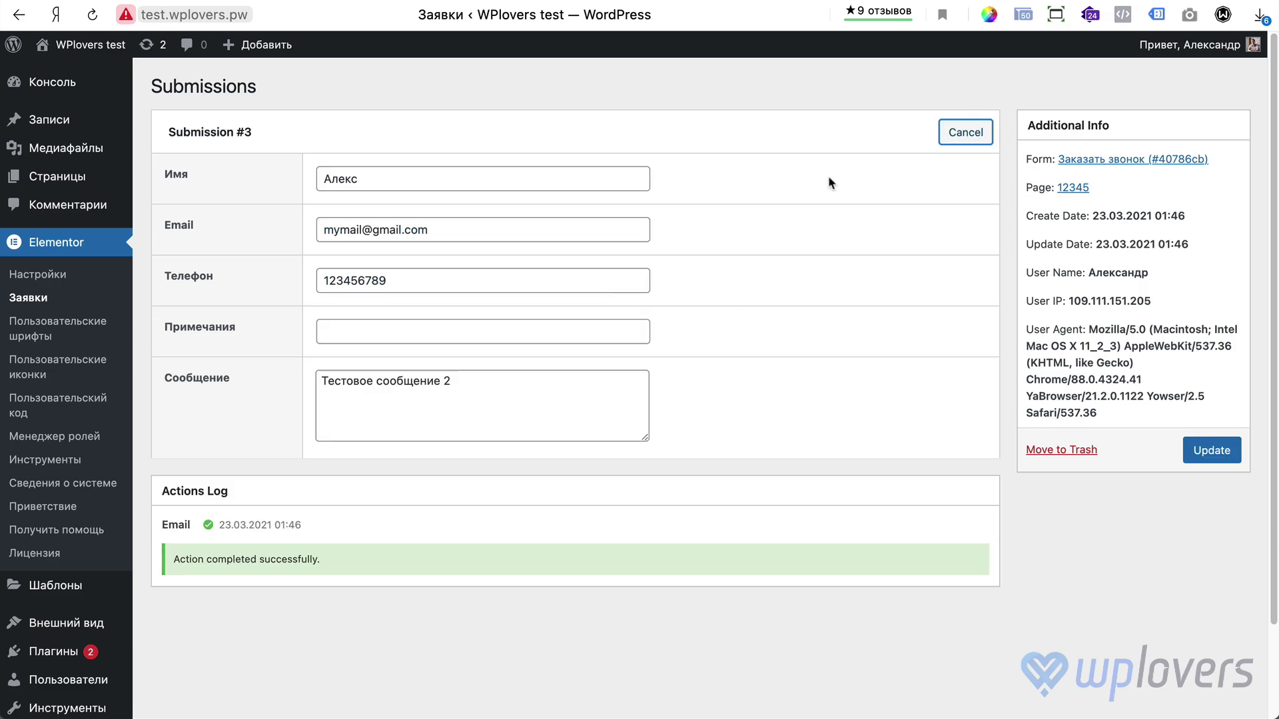
left_click(430, 341)
type("Про")
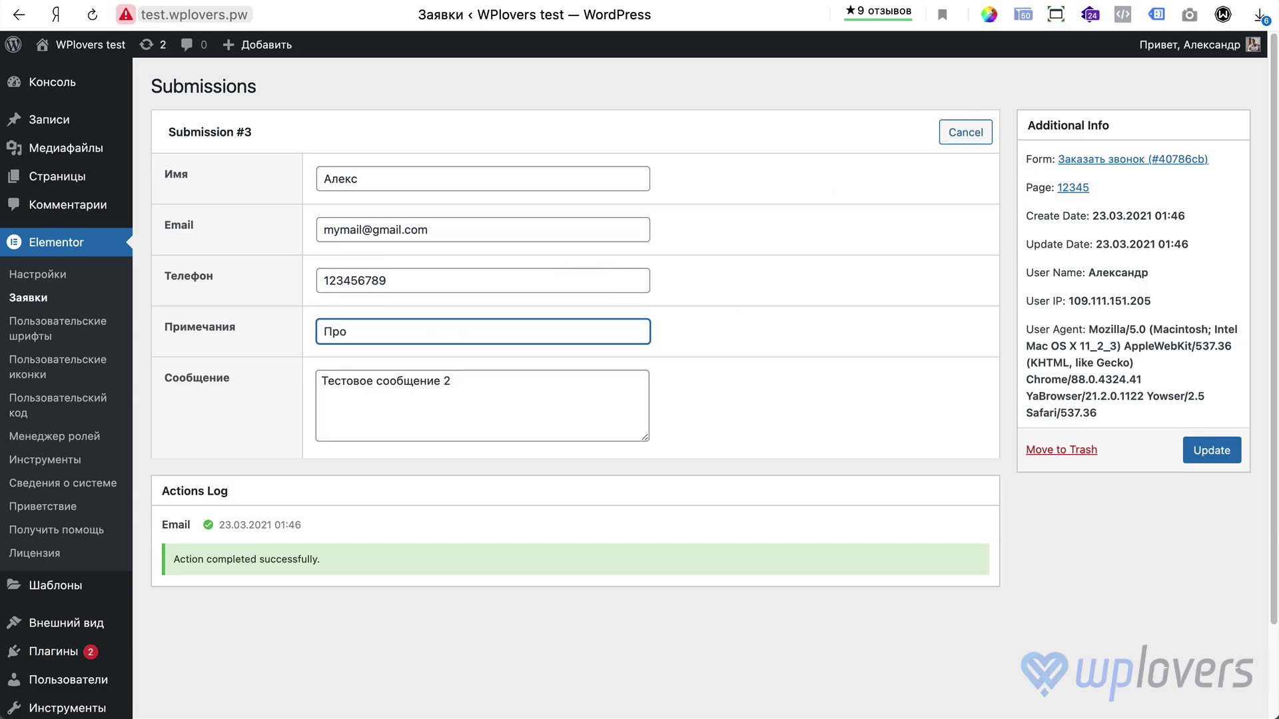
type("звонил")
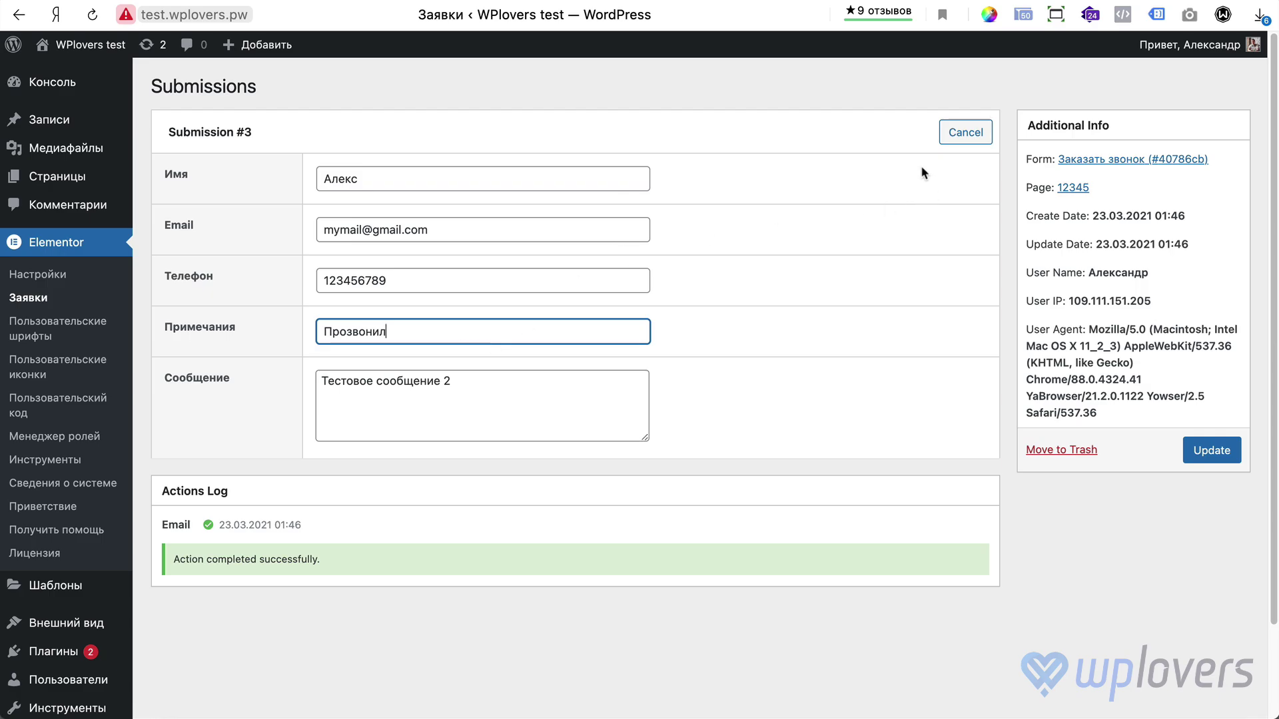
left_click(1211, 450)
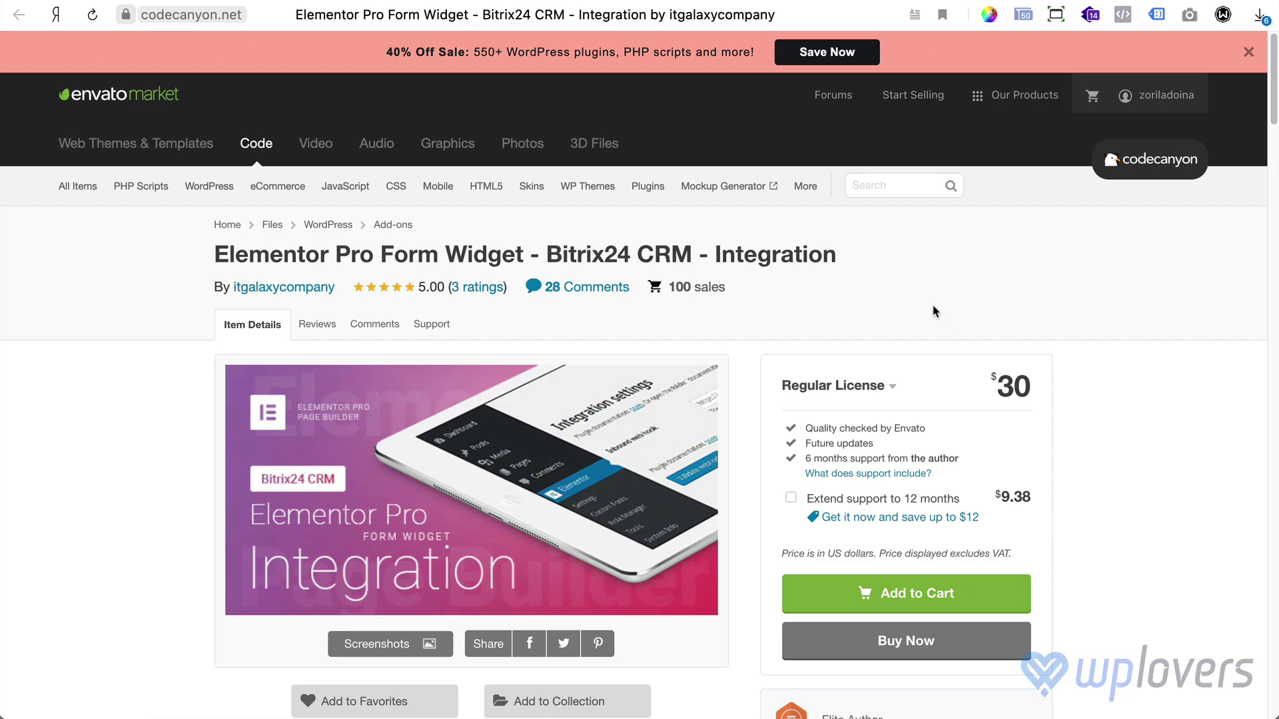
- Review the Bitrix24 integration page on CodeCanyon, Integromat's connectable apps and the YouTube channel's Zapier videos, then return to the submissions list
scroll(870, 294, "down", 1)
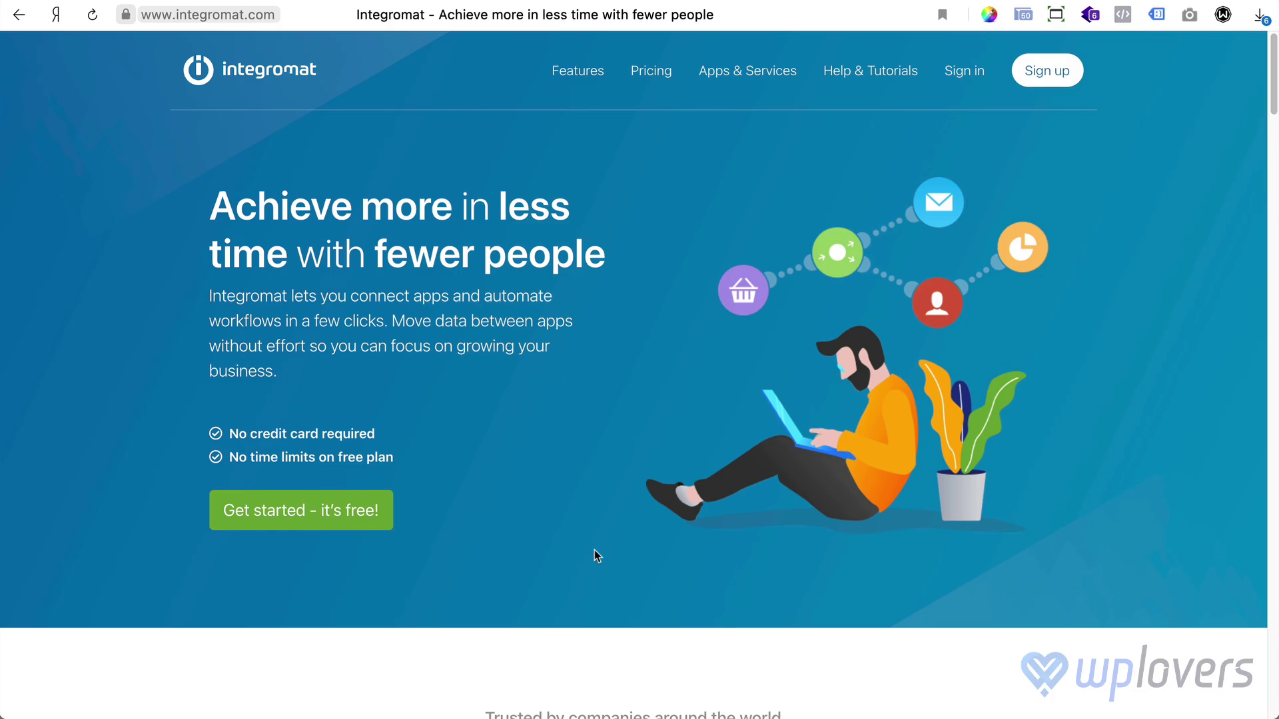
scroll(594, 549, "down", 20)
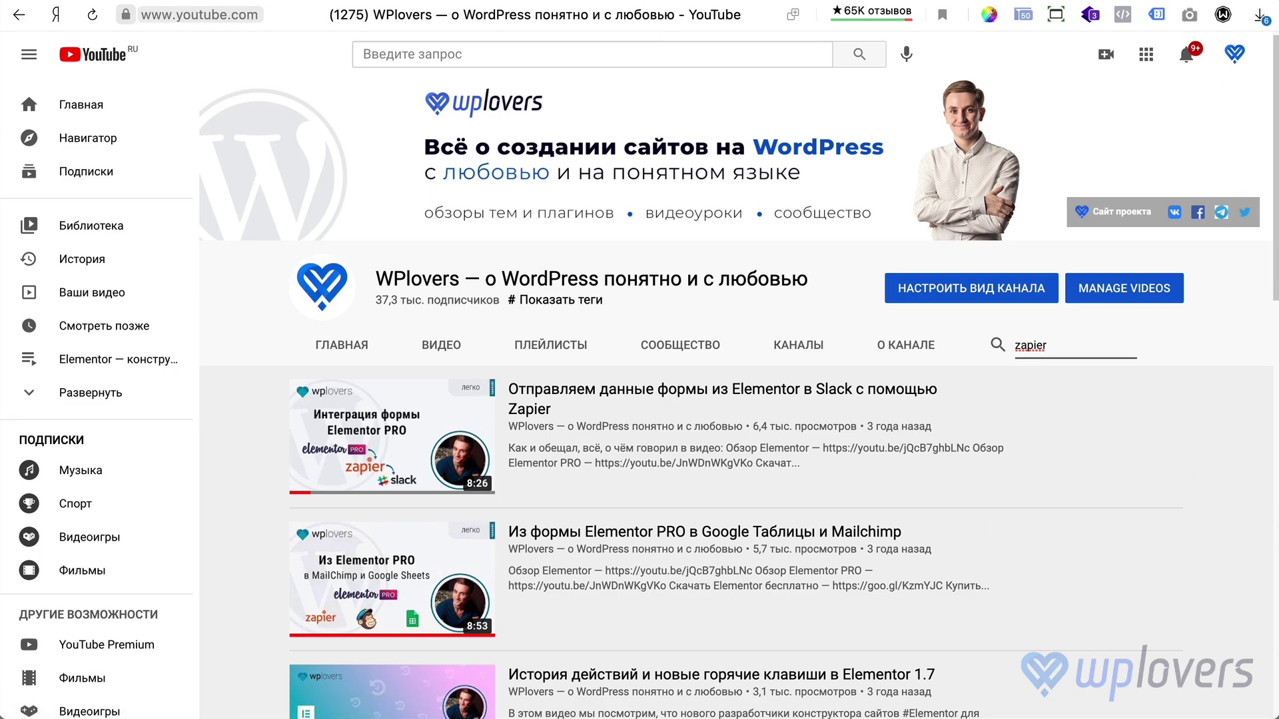
key("ctrl+Tab")
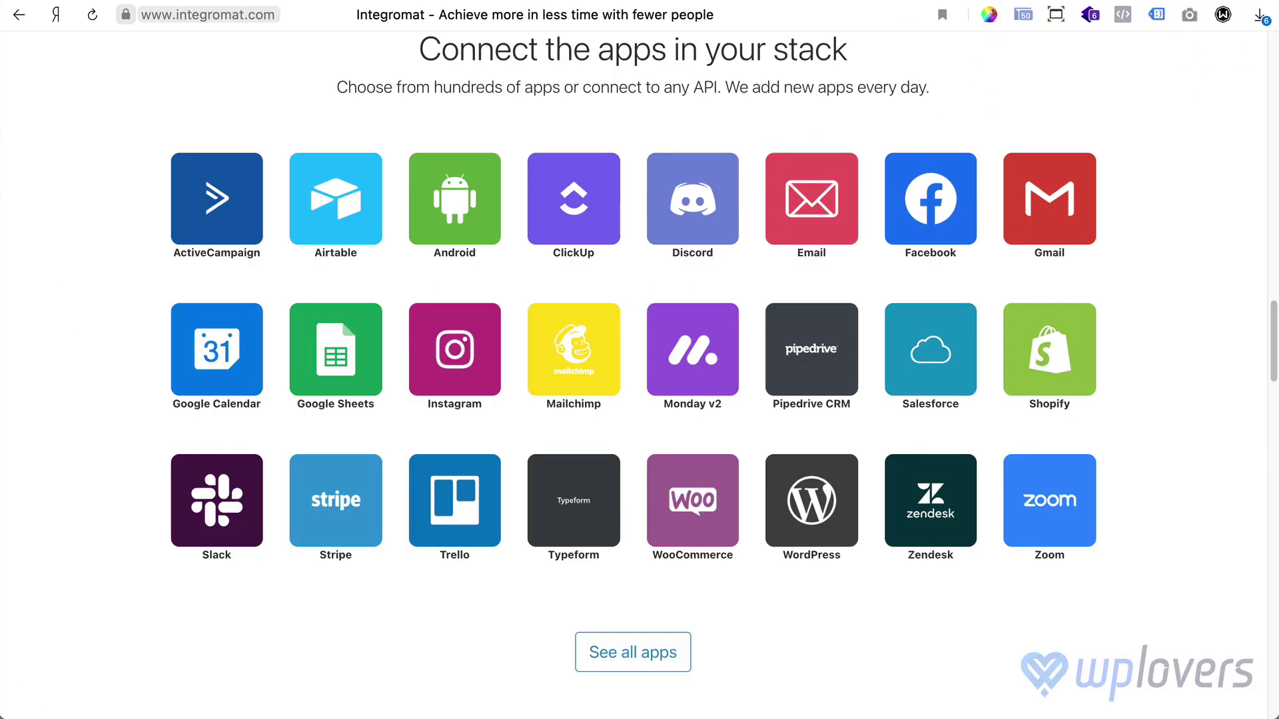
key("ctrl+Tab")
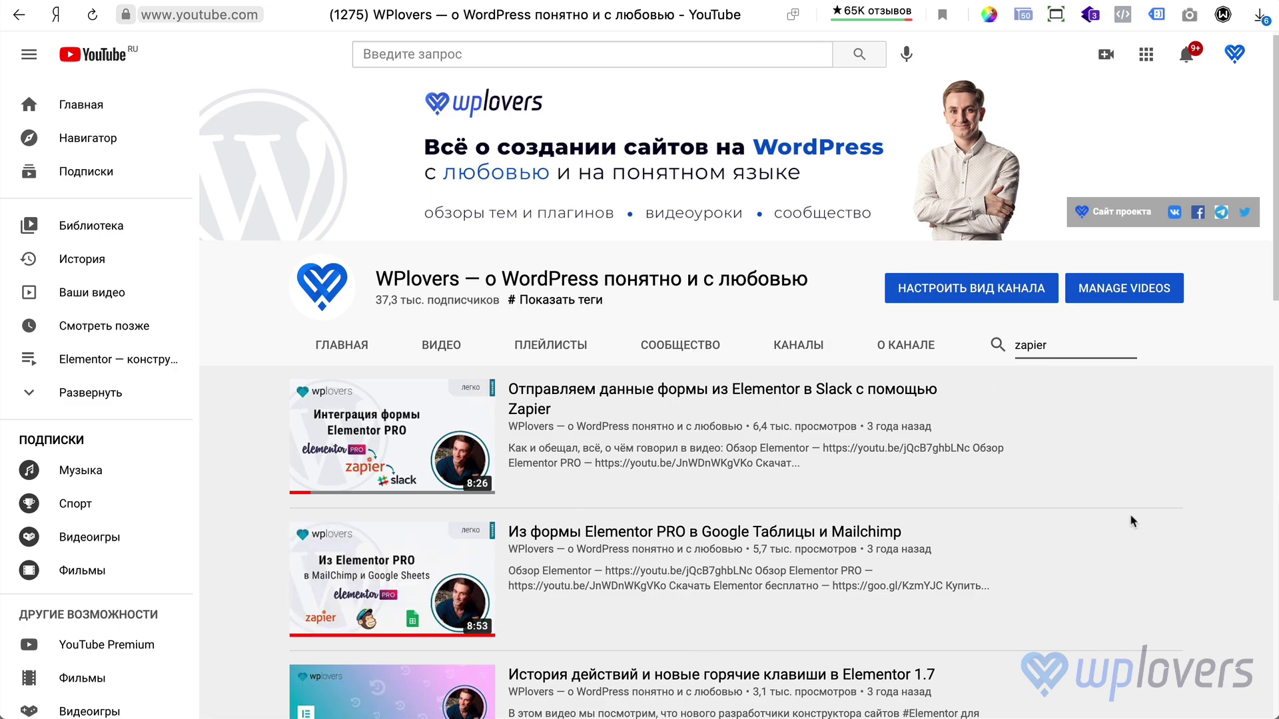
key("ctrl+Tab")
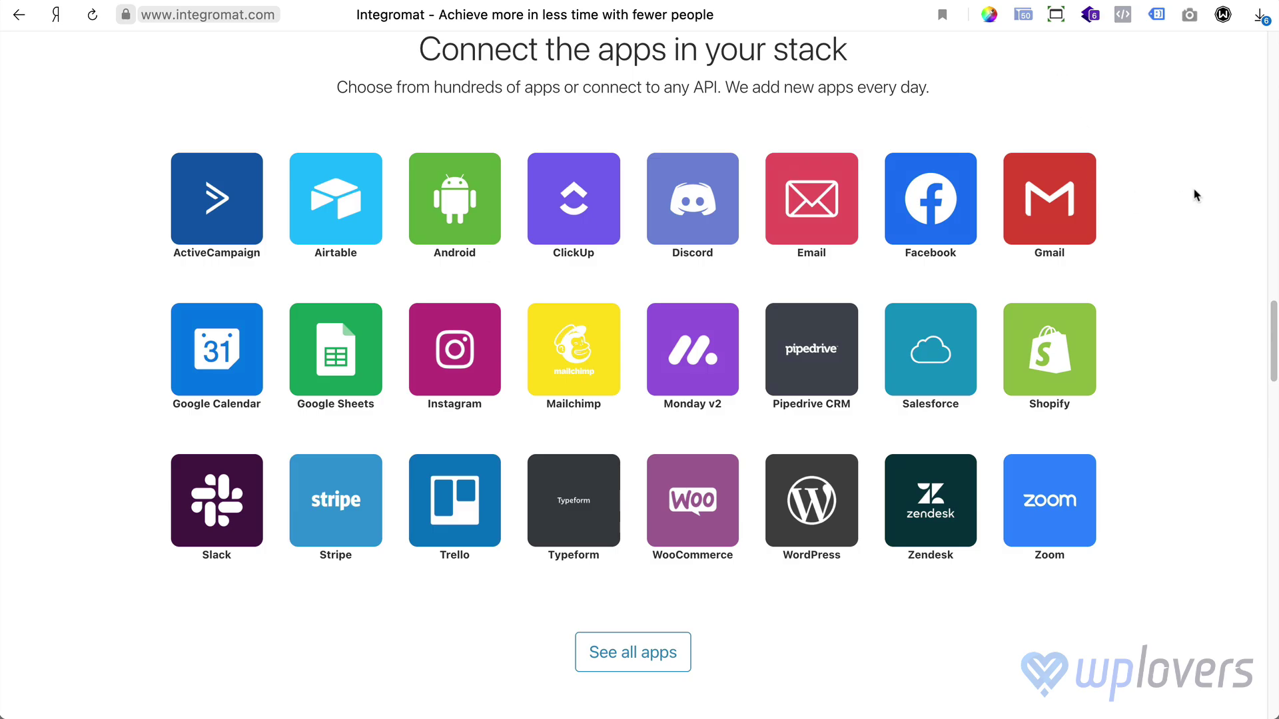
key("ctrl+Tab")
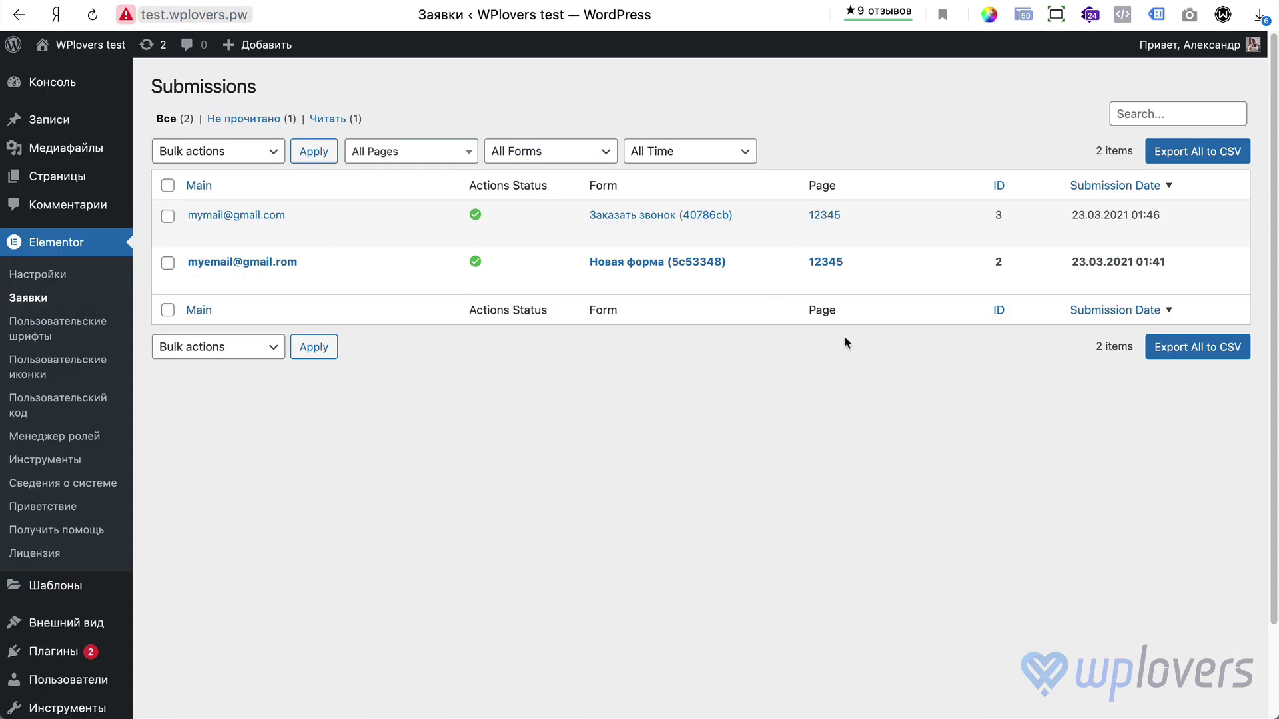
- Examine the bulk actions and the page and form filter options of the submissions list without applying any
left_click(266, 161)
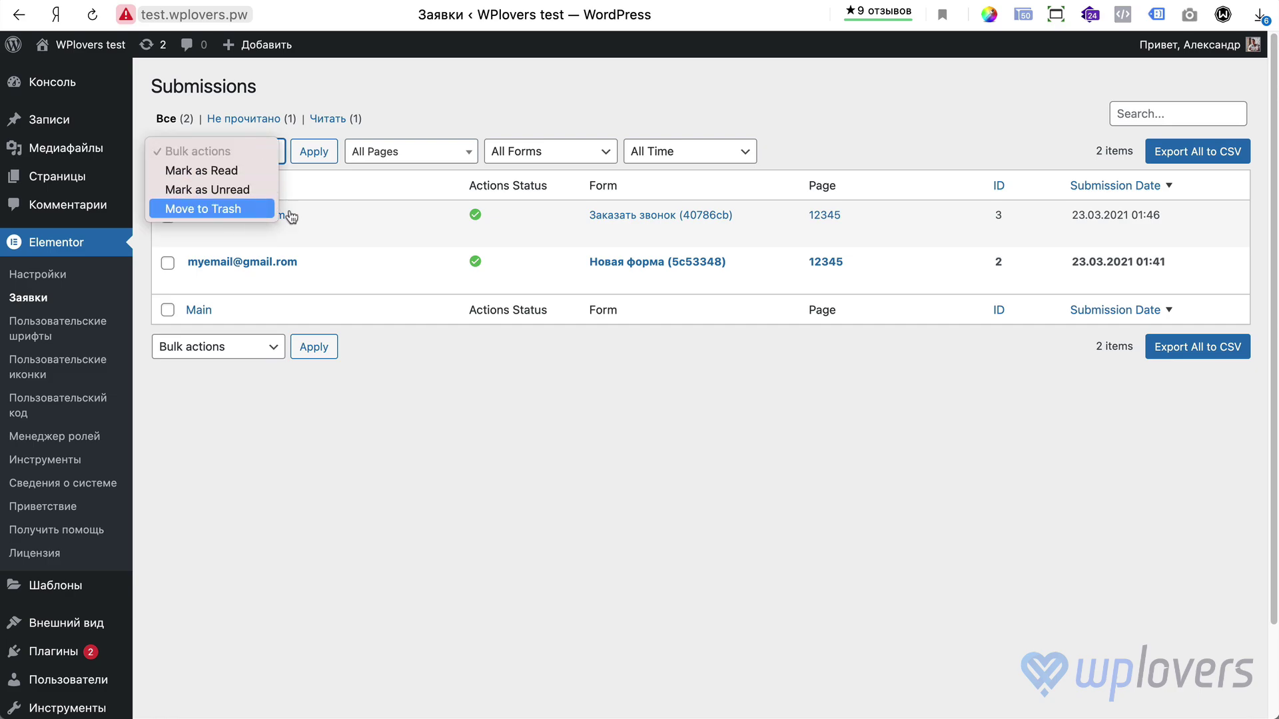
left_click(447, 106)
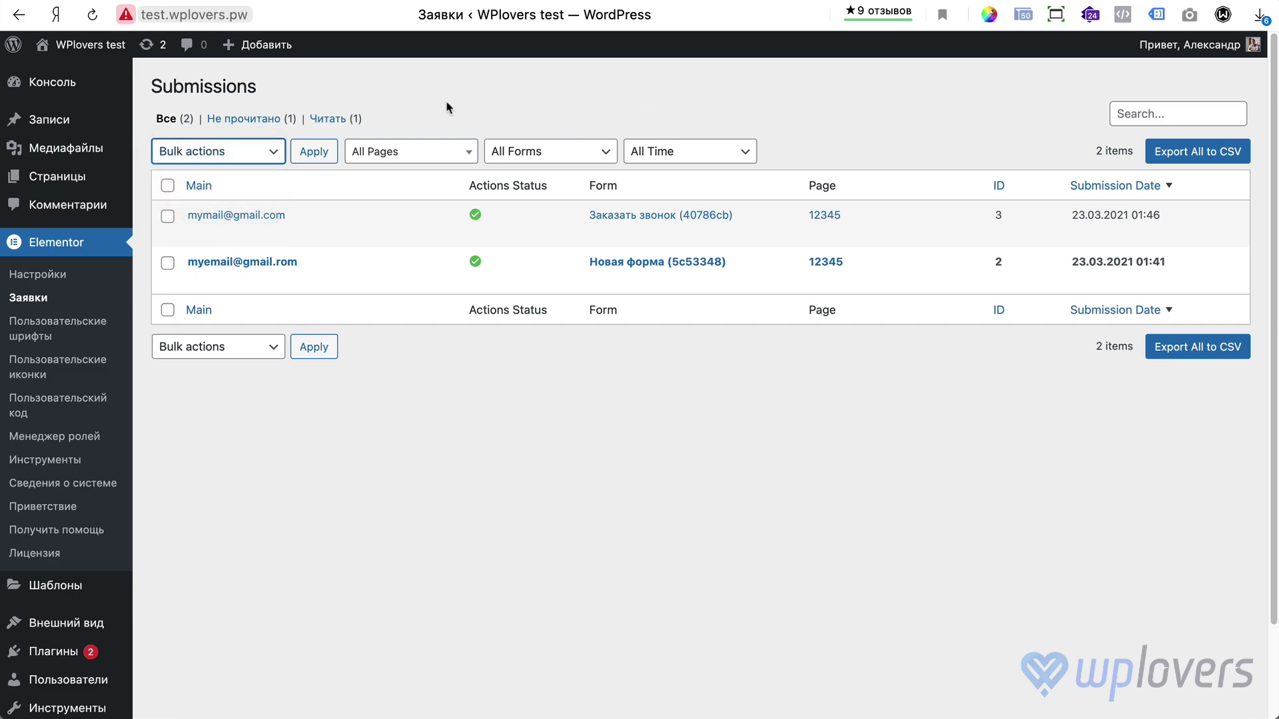
left_click(450, 154)
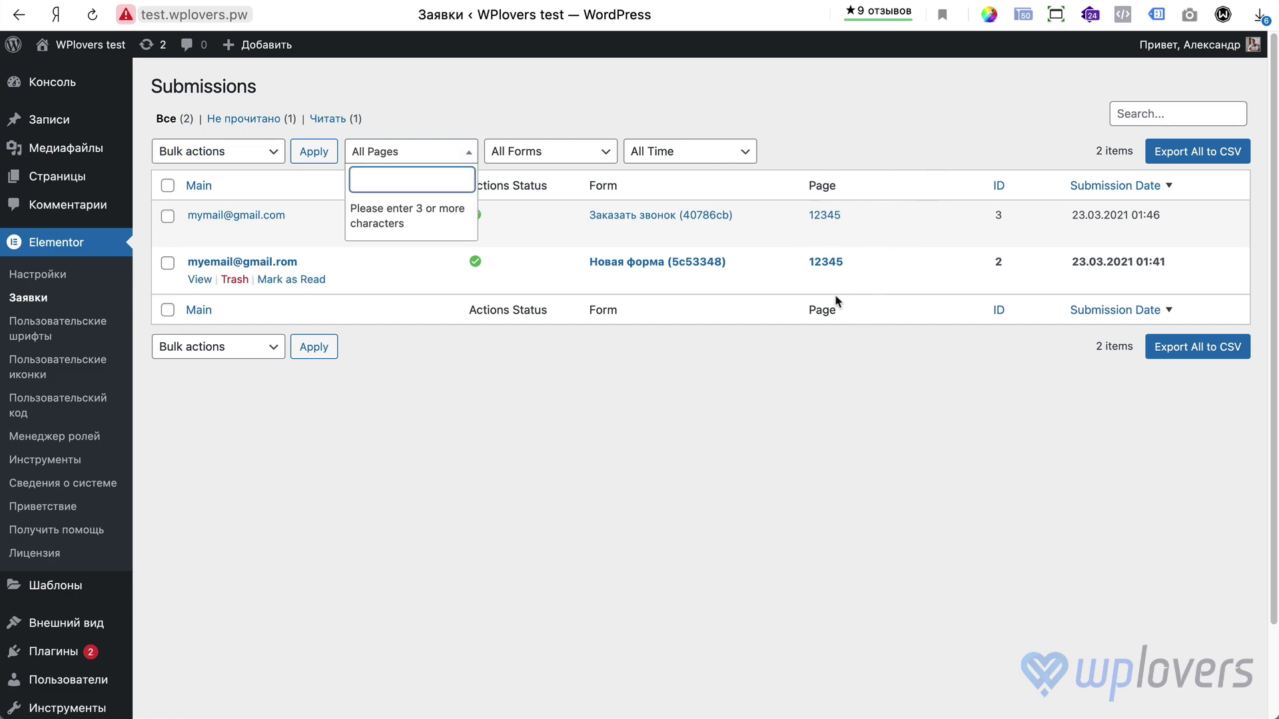
left_click(907, 117)
left_click(408, 148)
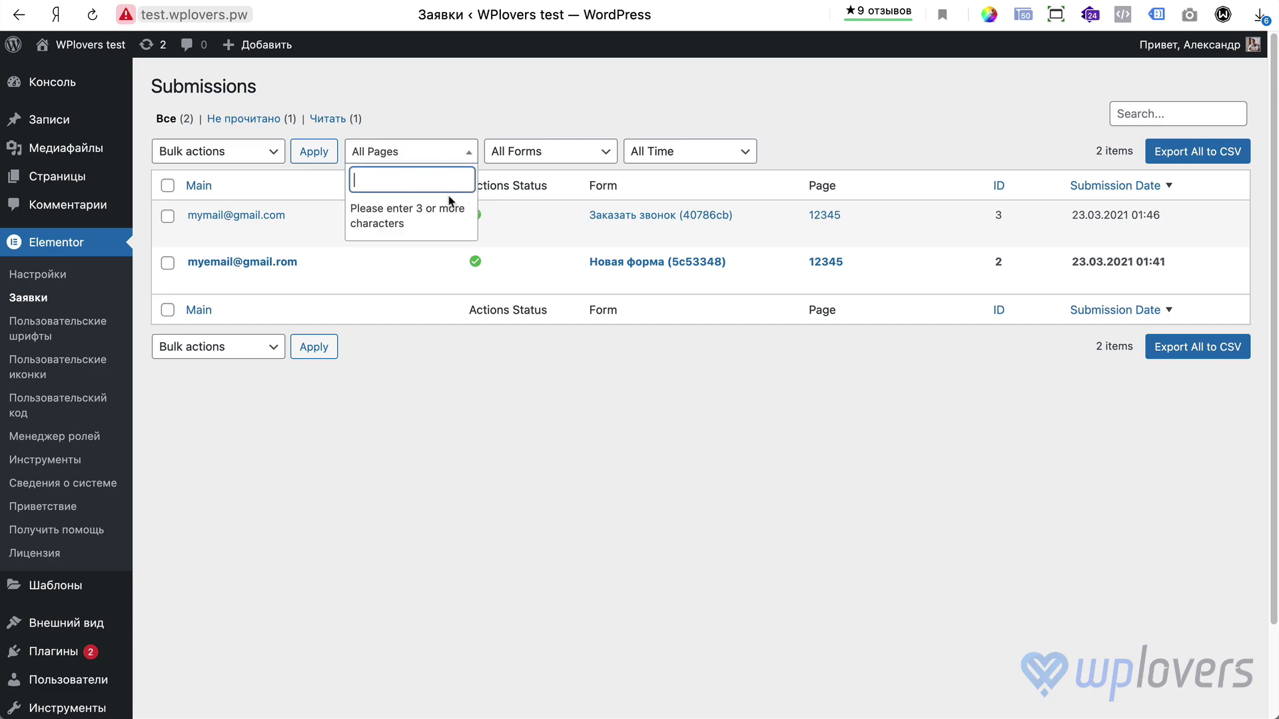
left_click(599, 121)
left_click(566, 152)
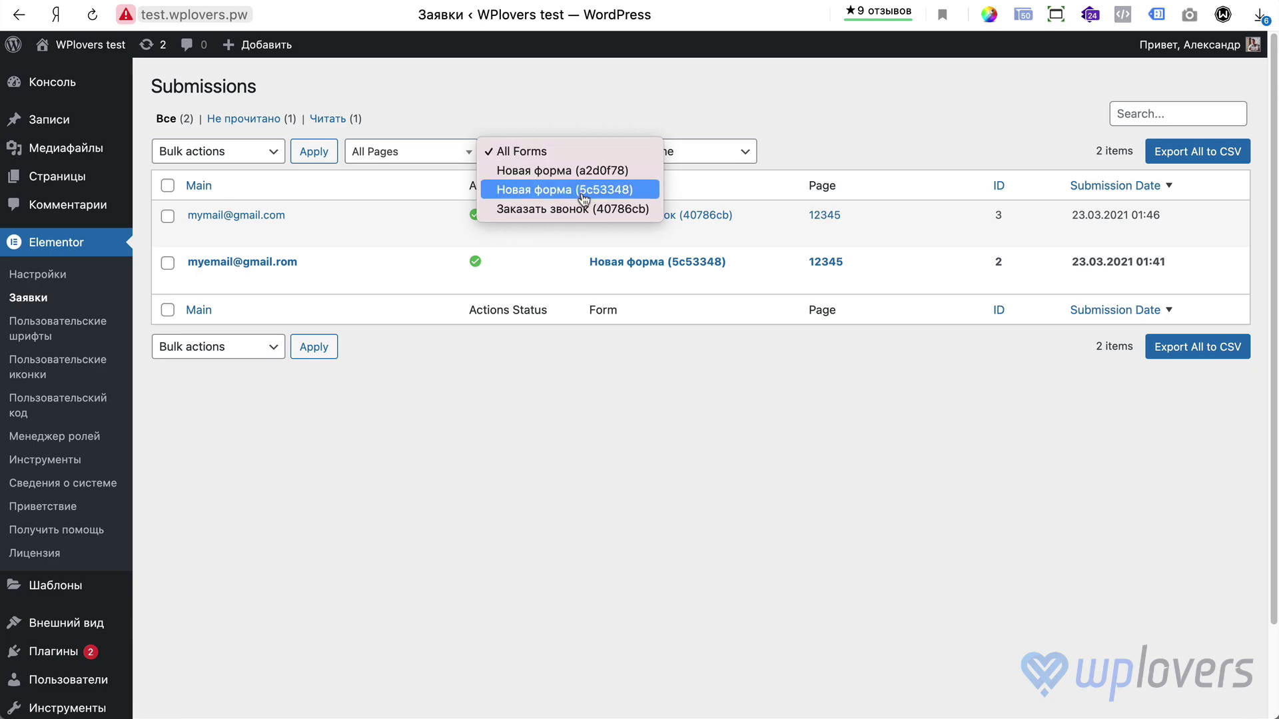
left_click(985, 125)
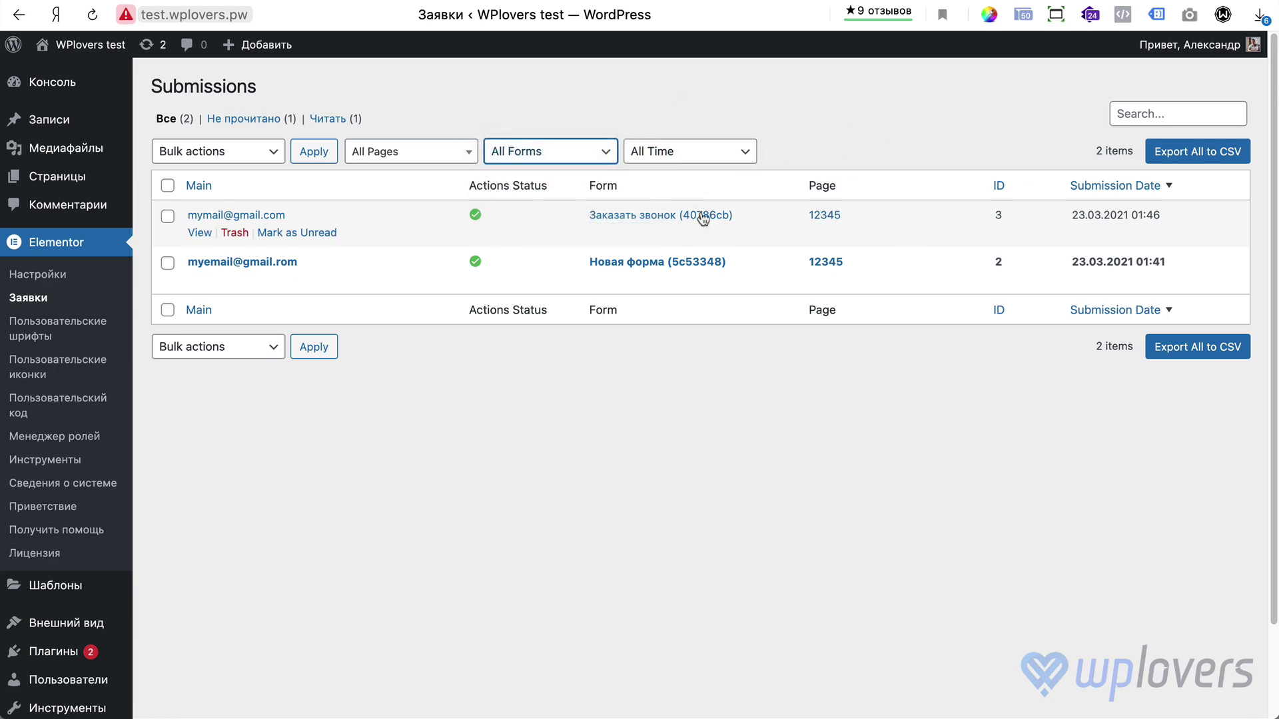
left_click(595, 158)
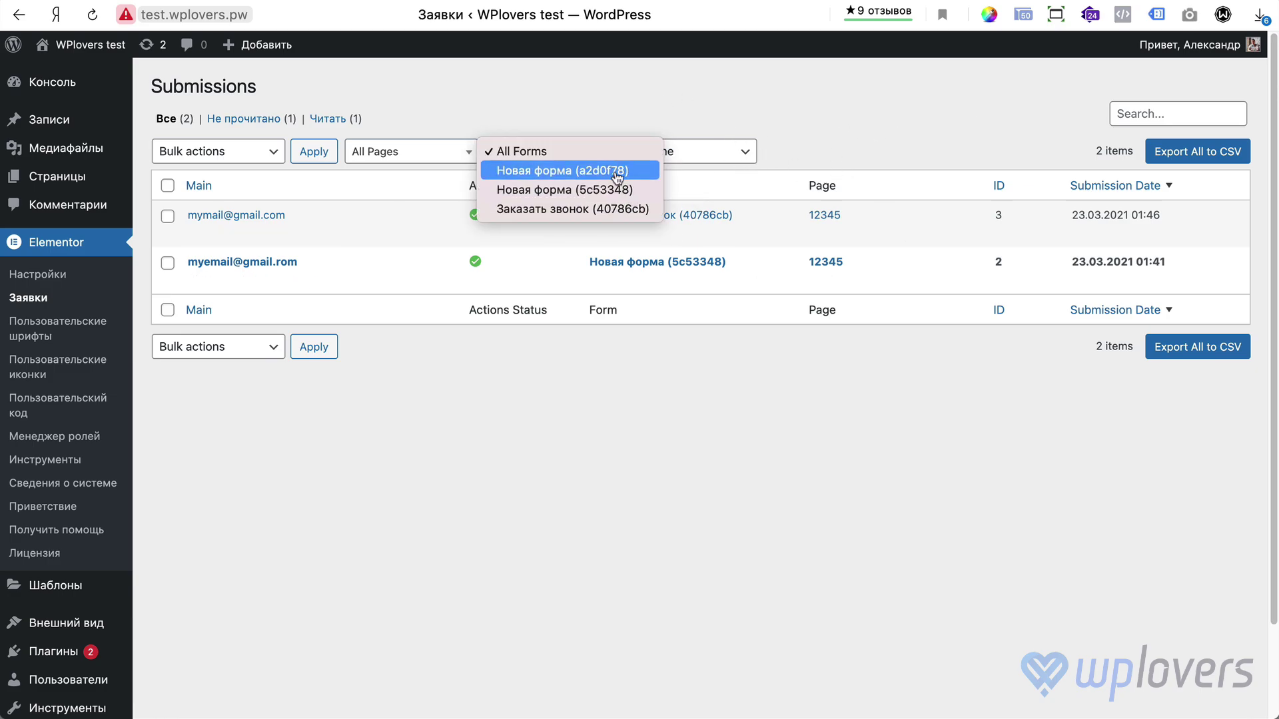
left_click(788, 364)
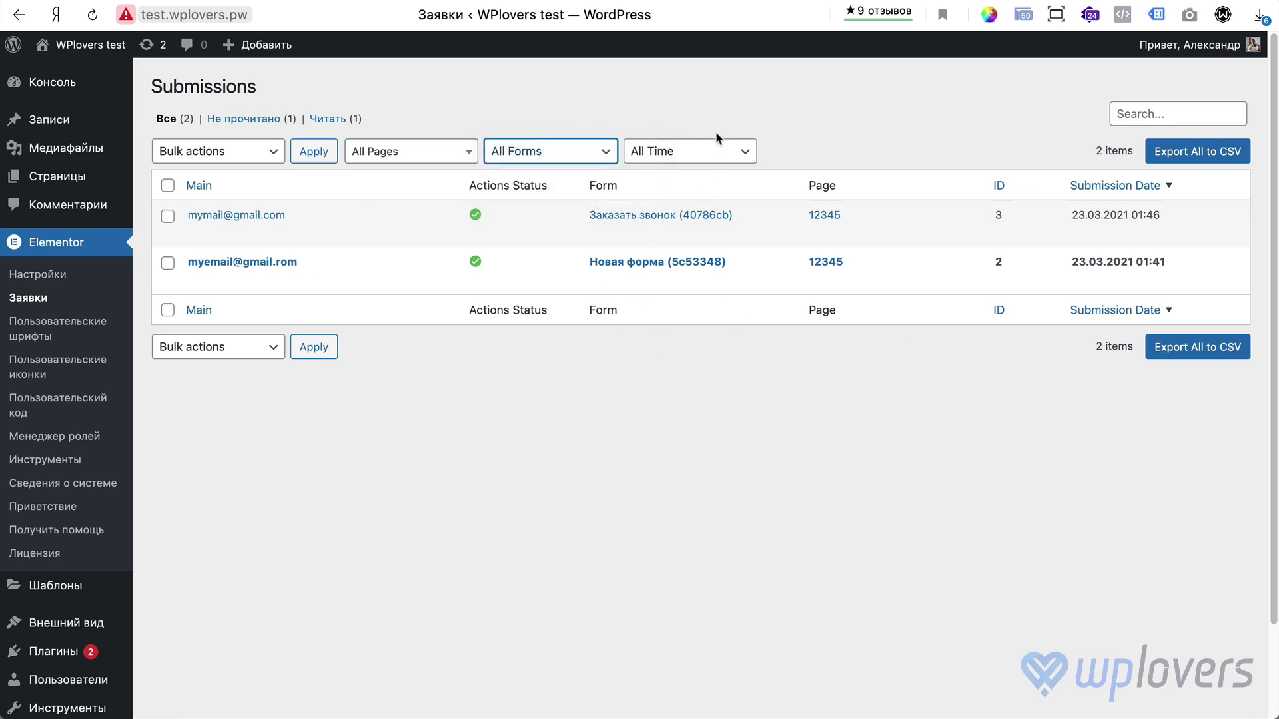
- Set the time filter of the submissions list to Custom
left_click(733, 151)
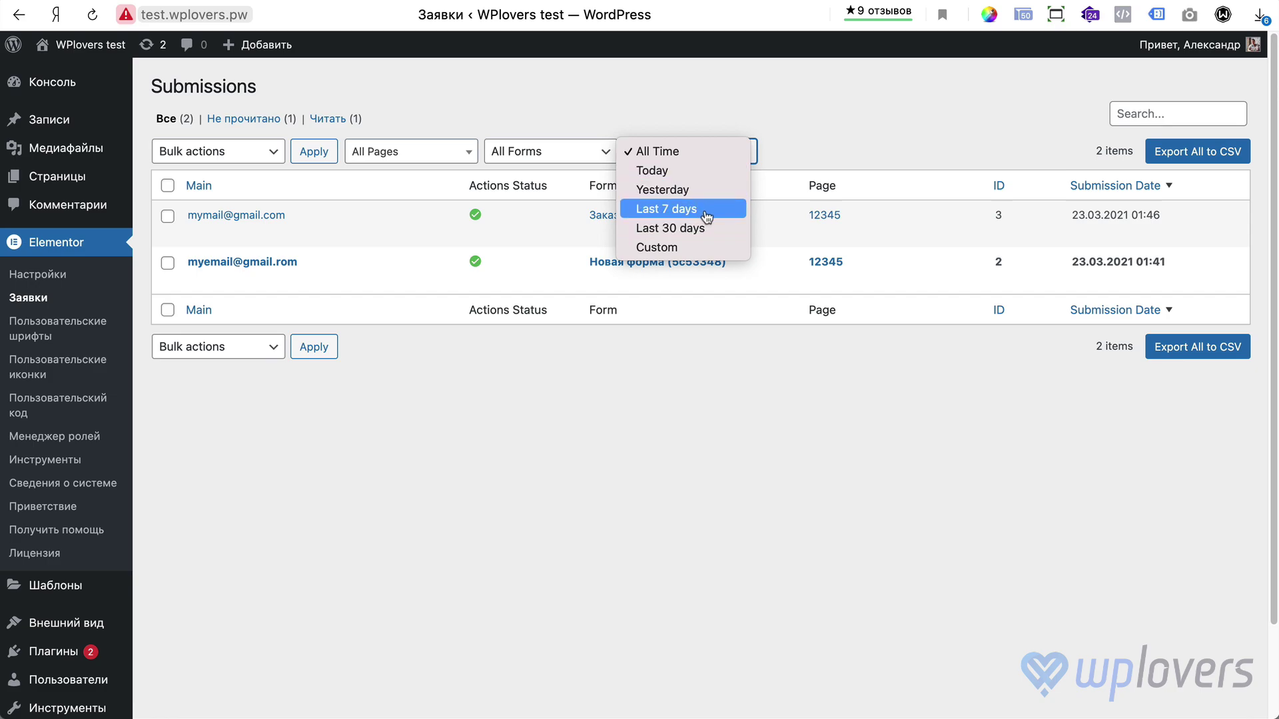
left_click(706, 247)
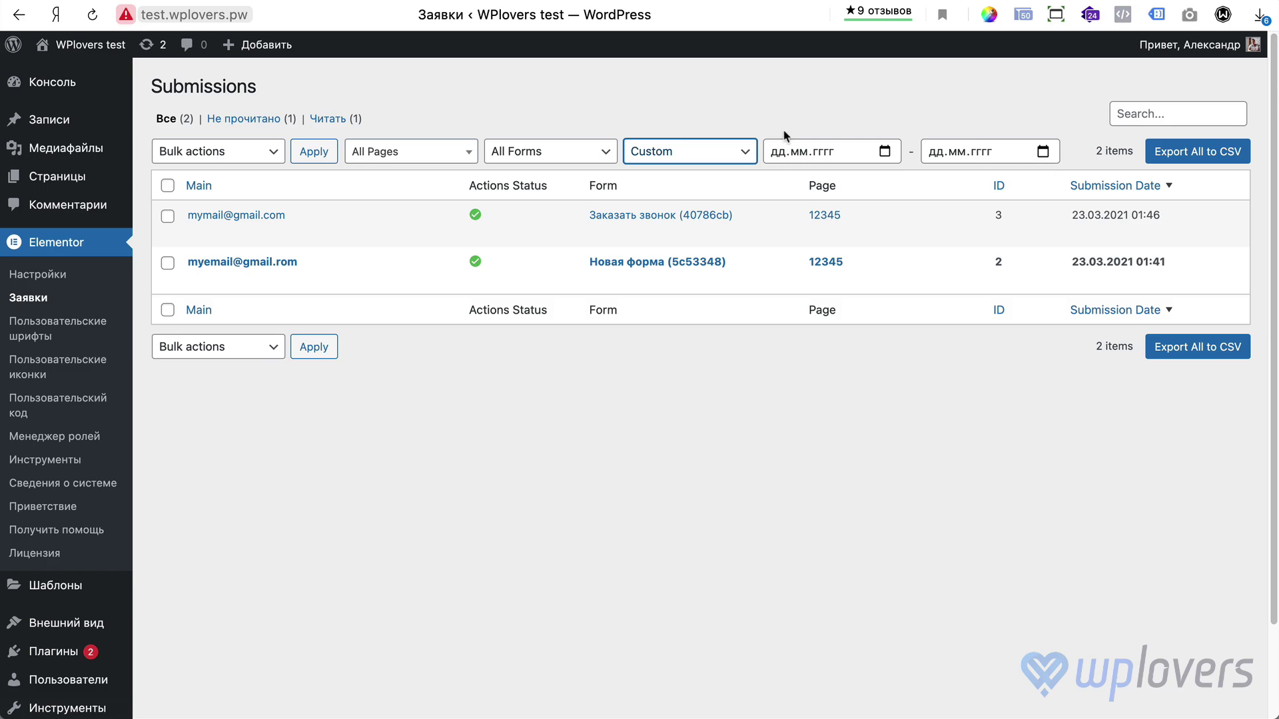
left_click(784, 135)
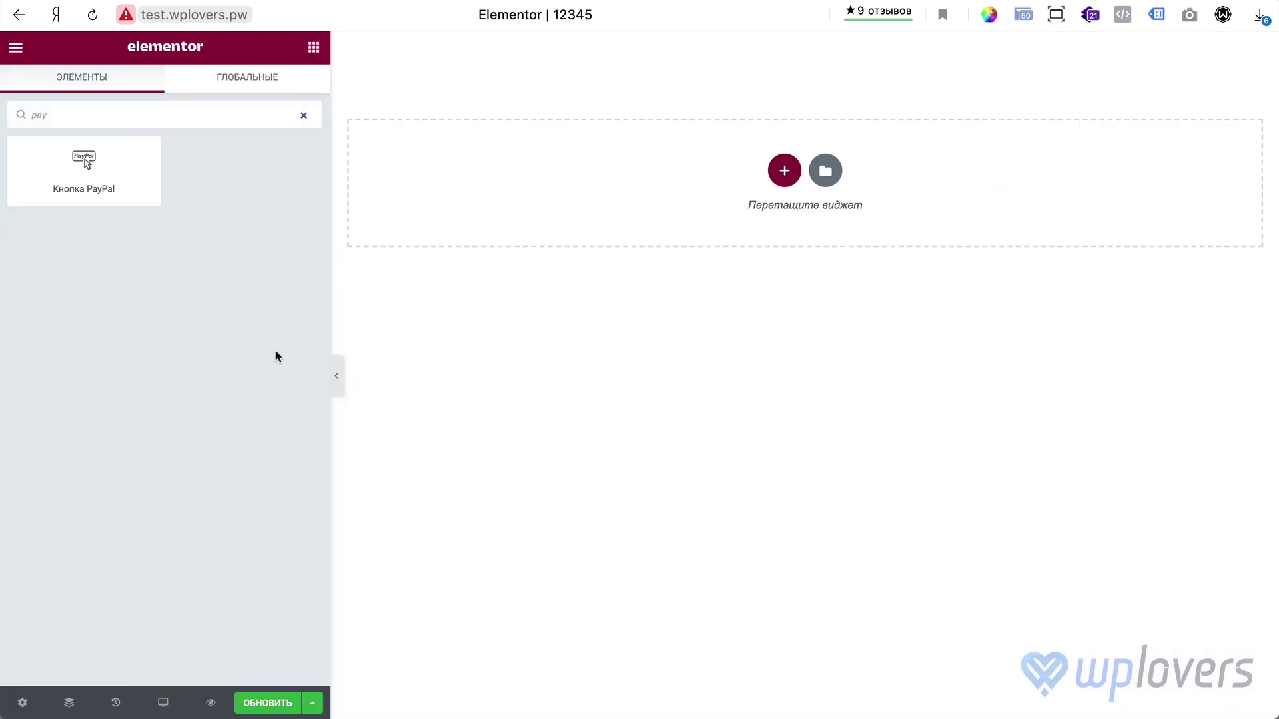
- Add the Кнопка PayPal widget to the empty page and check its transaction types, keeping Оплата
left_click(111, 199)
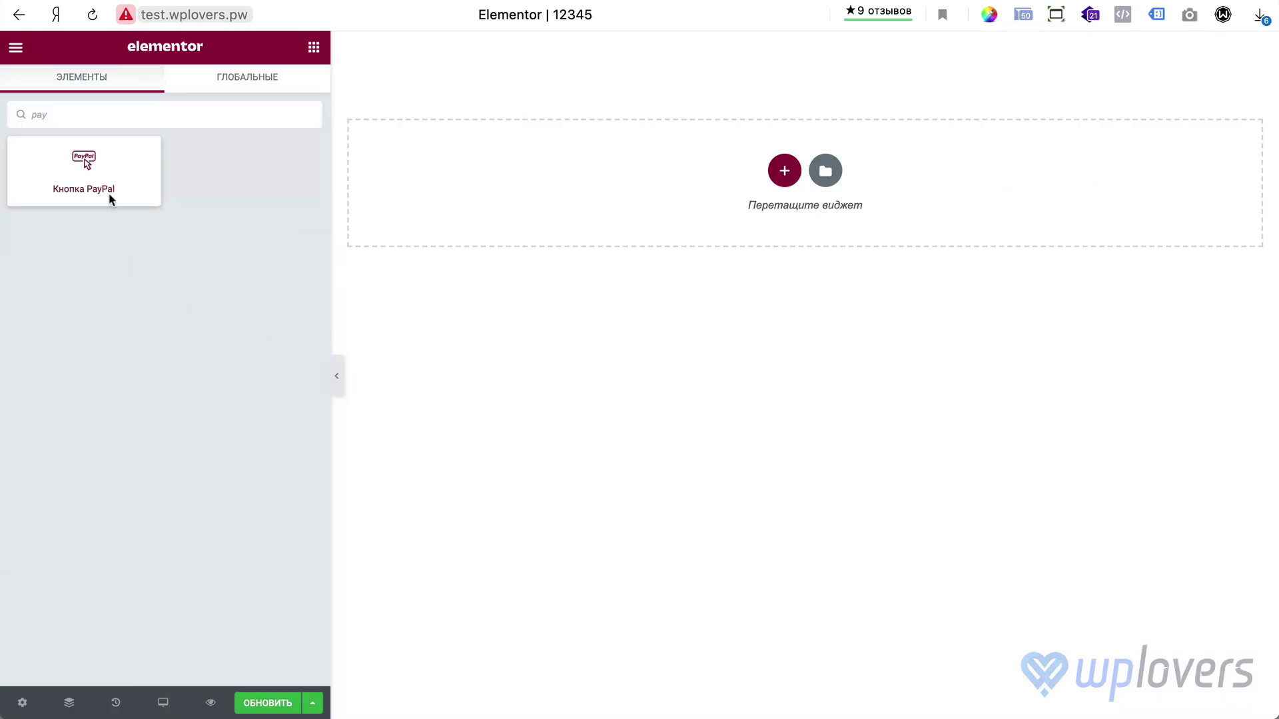
left_click_drag(111, 198, 554, 219)
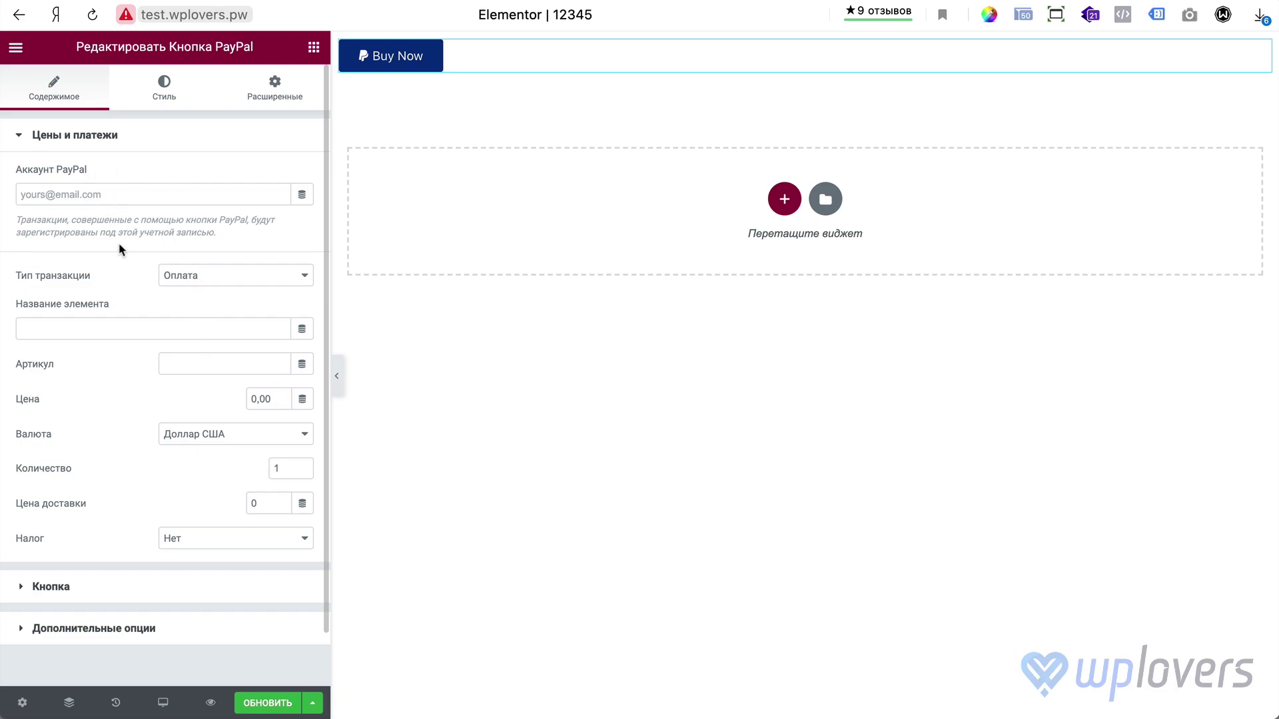
left_click(220, 275)
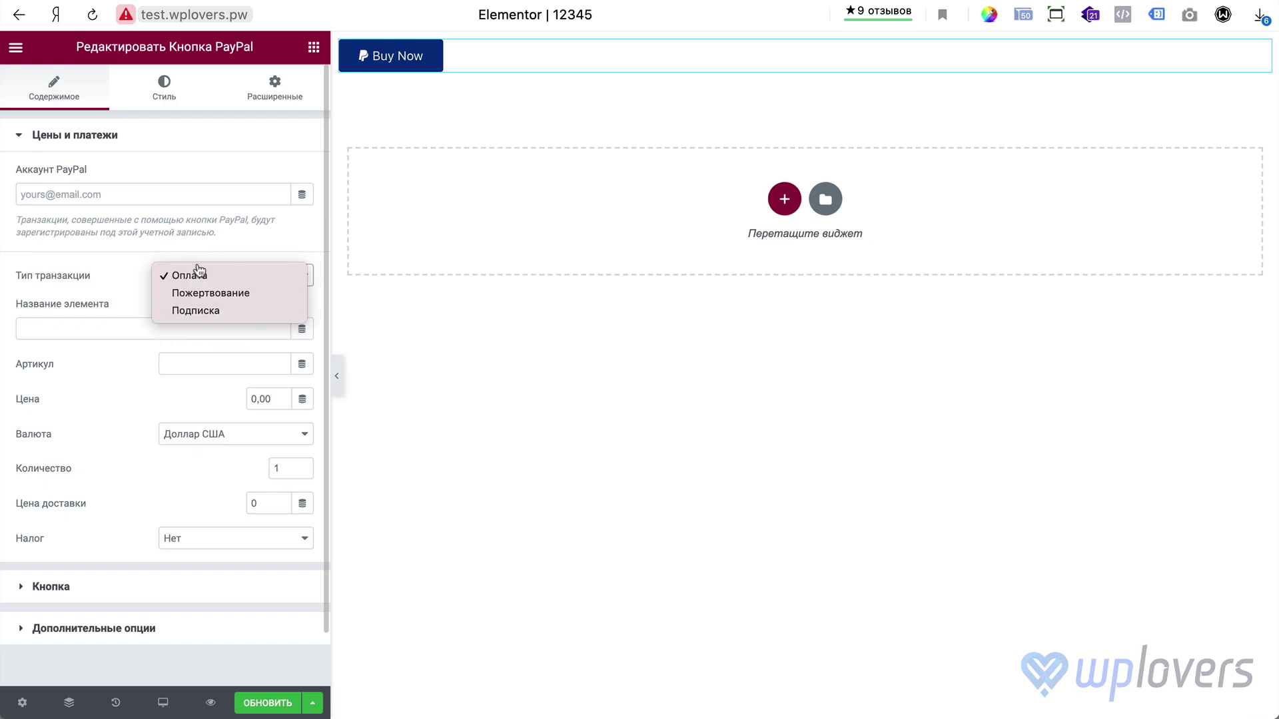
left_click(135, 279)
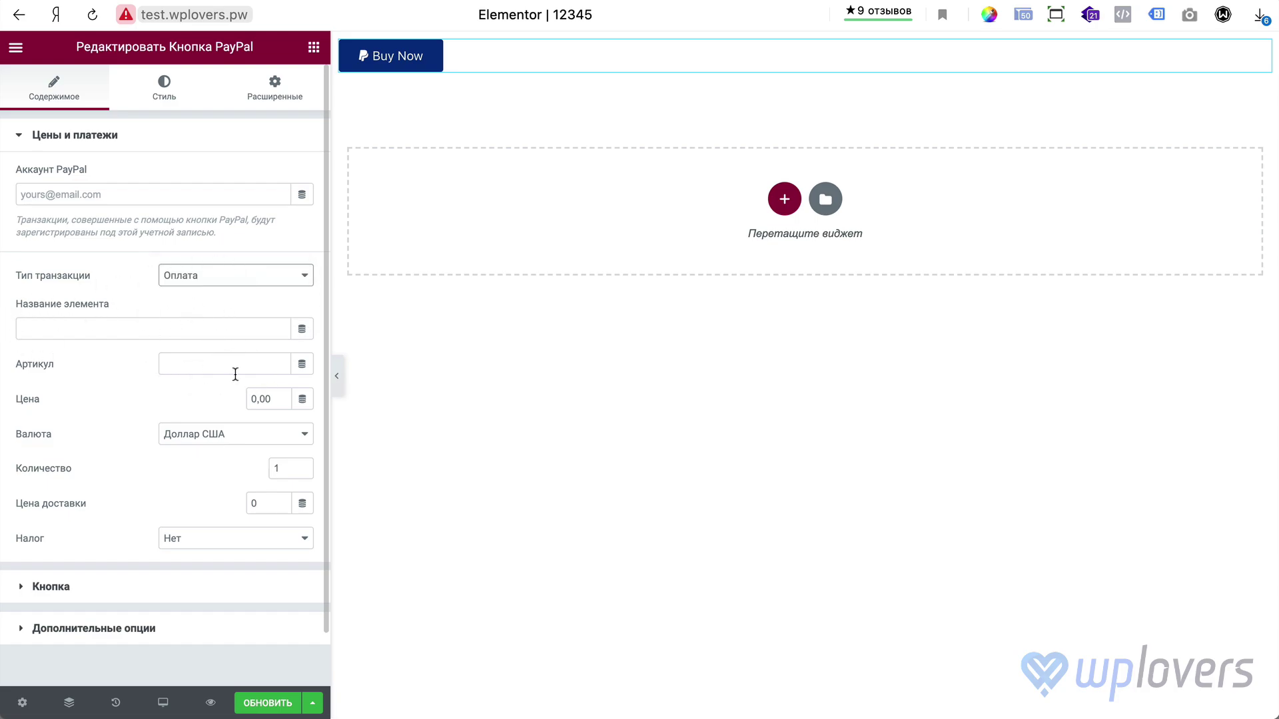
- Review the PayPal button's currency choices, keeping Доллар США, and set its Налог option to Процент
left_click(233, 434)
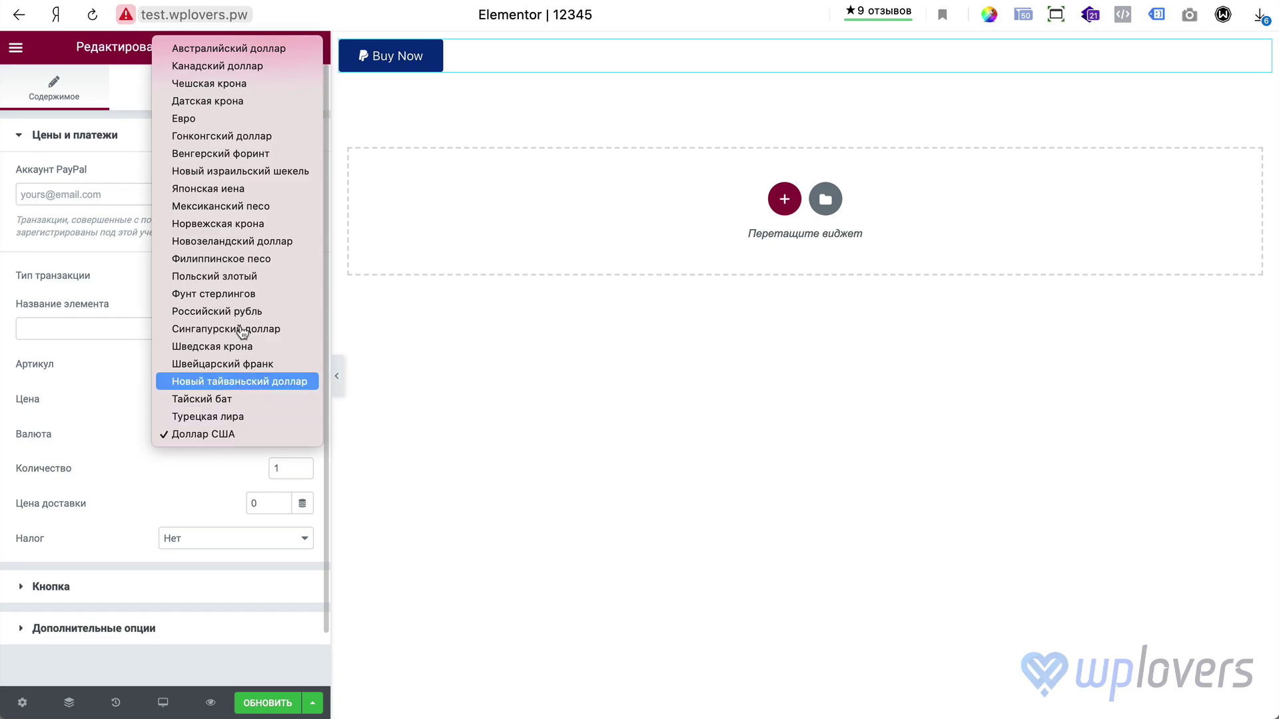
left_click(127, 451)
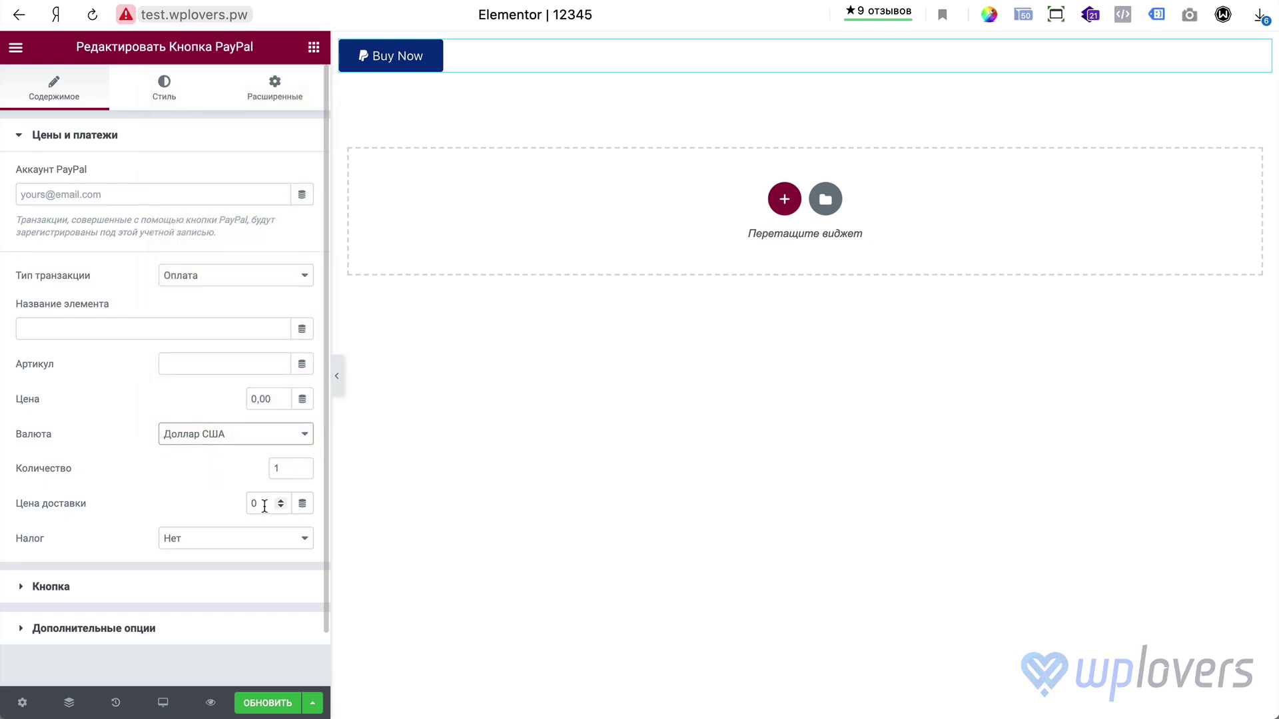
left_click(226, 540)
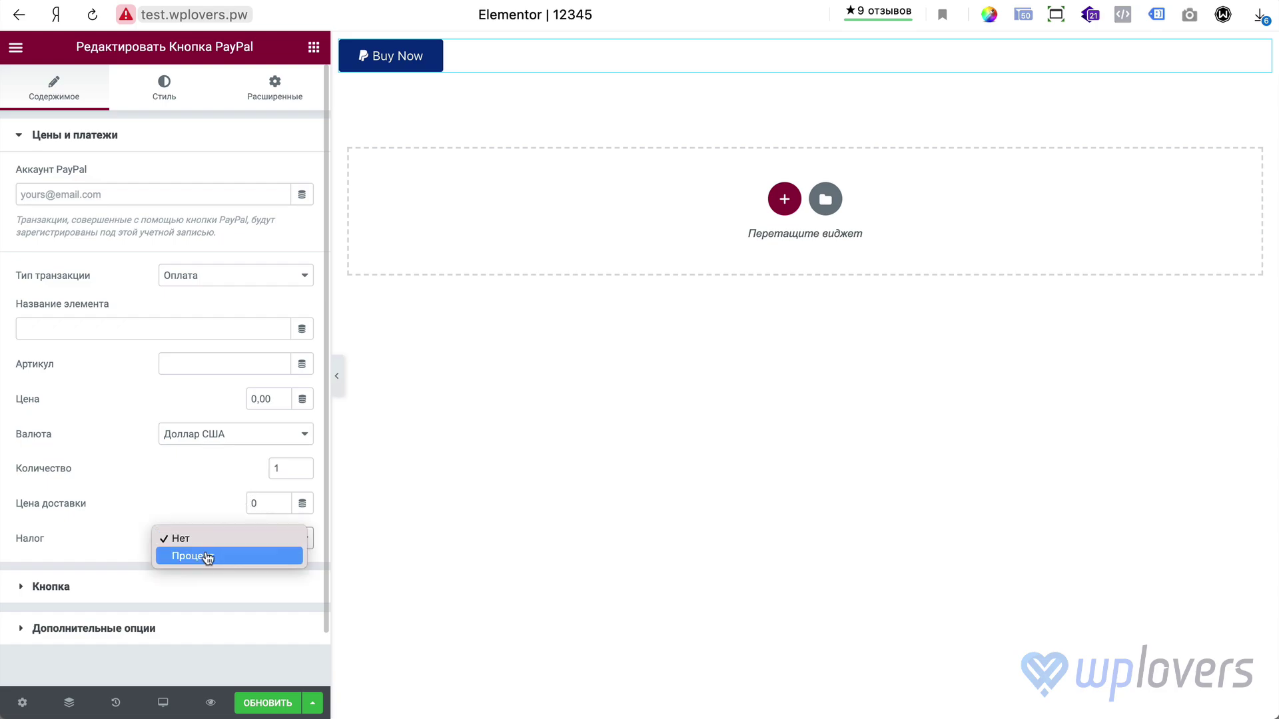
left_click(164, 518)
scroll(175, 582, "down", 2)
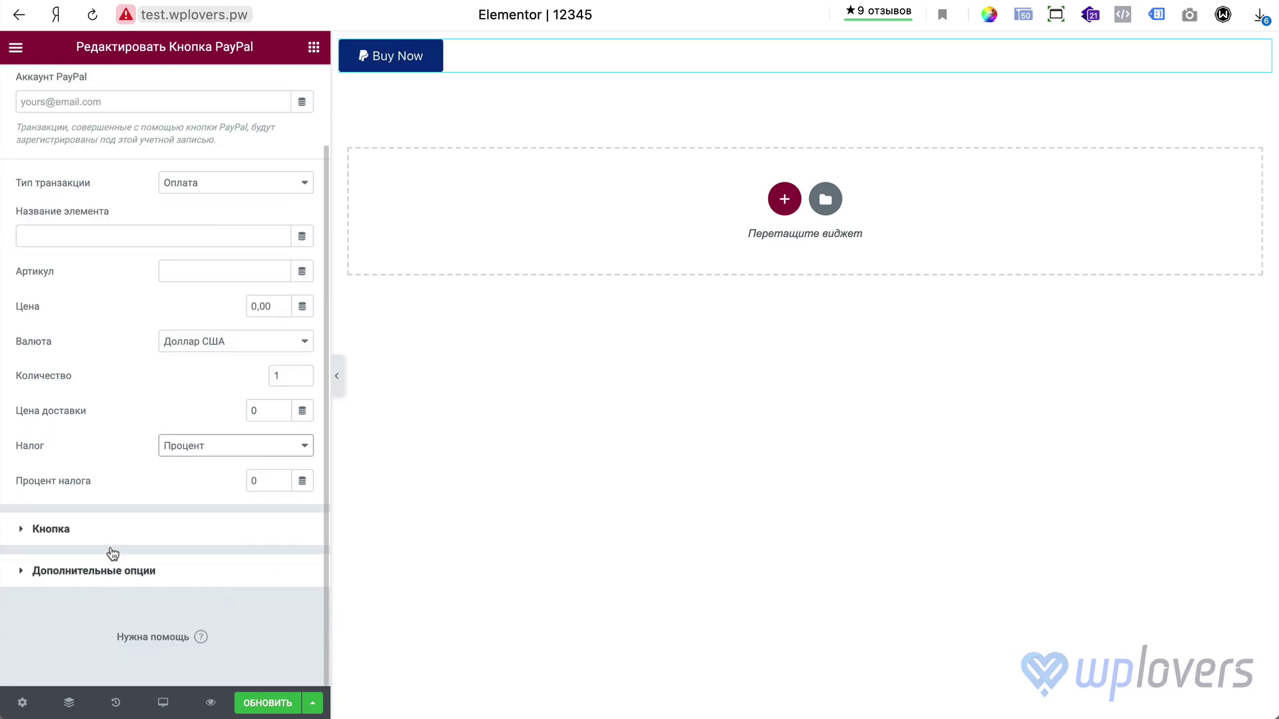
- Examine the PayPal button's Кнопка and Дополнительные опции settings, briefly enabling Песочница and Пользовательские сообщения
left_click(184, 530)
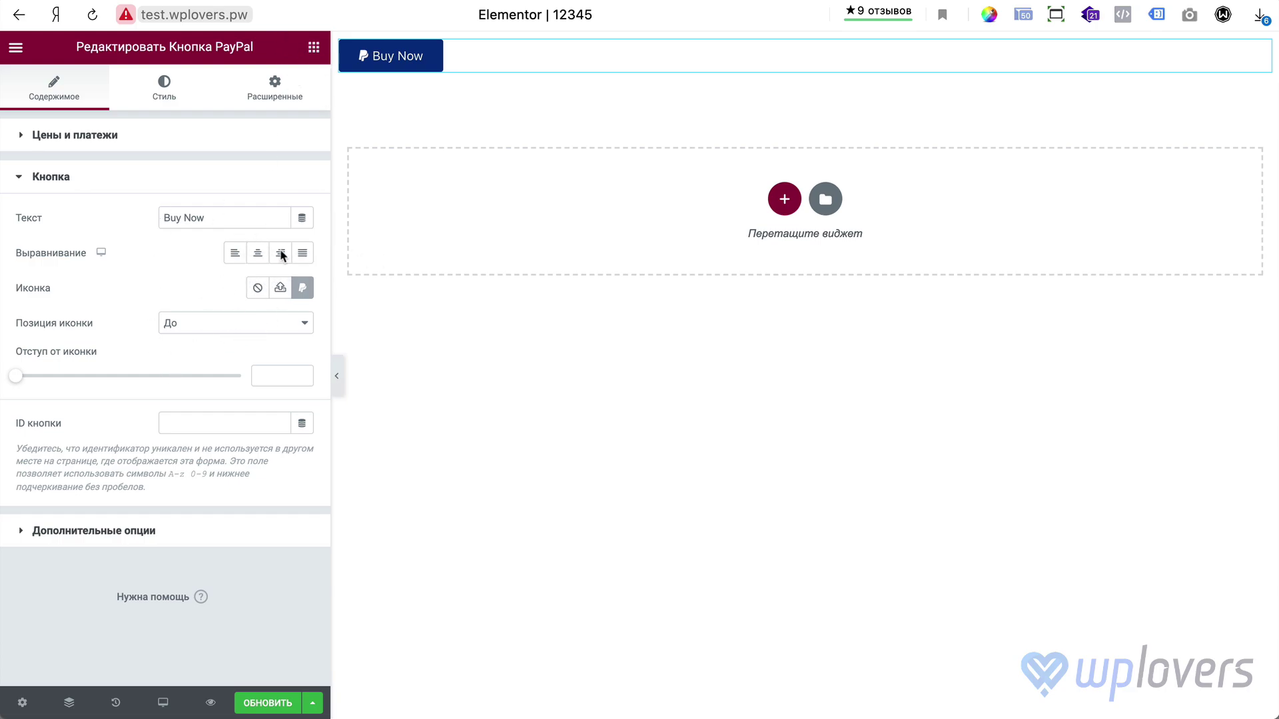
left_click(99, 531)
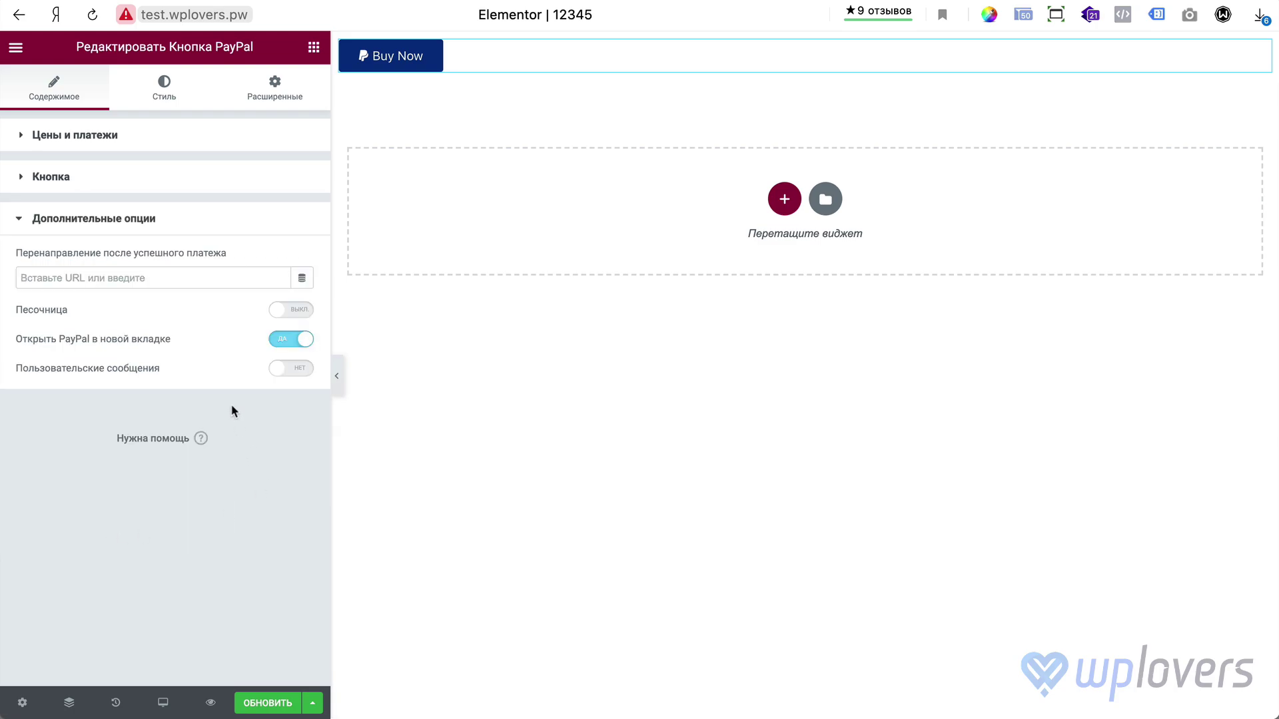
left_click(86, 280)
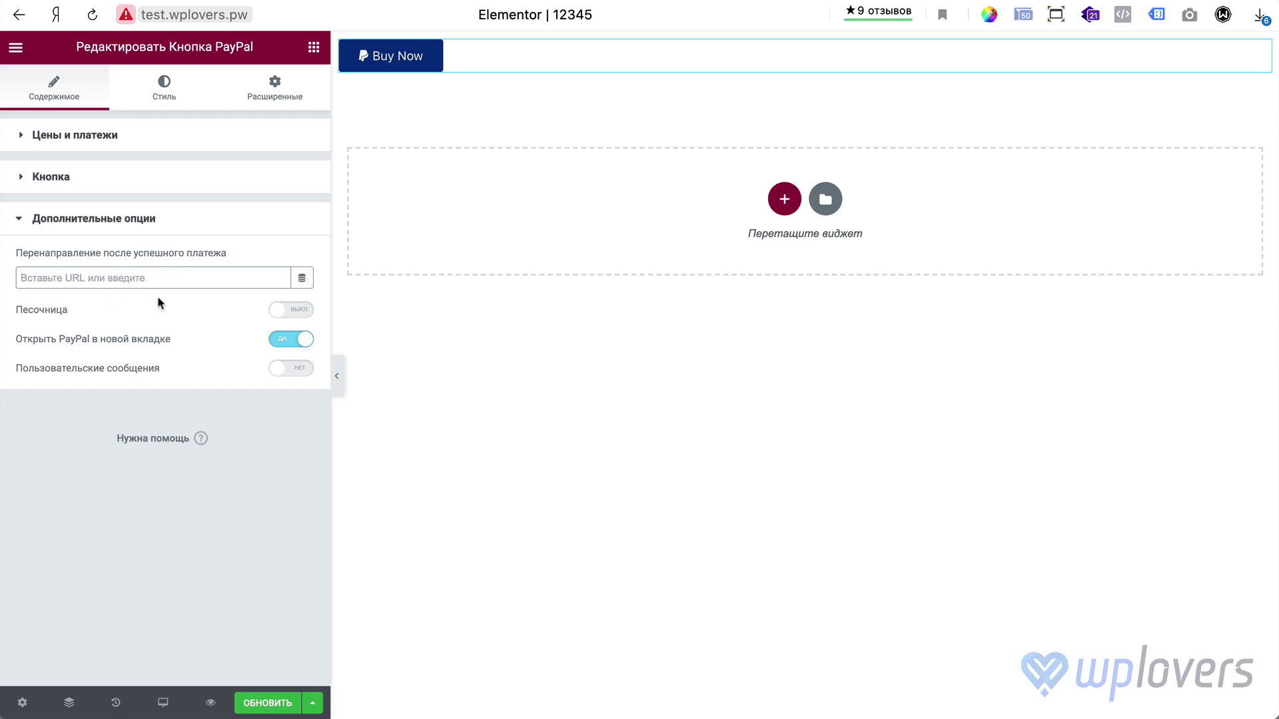
left_click(289, 314)
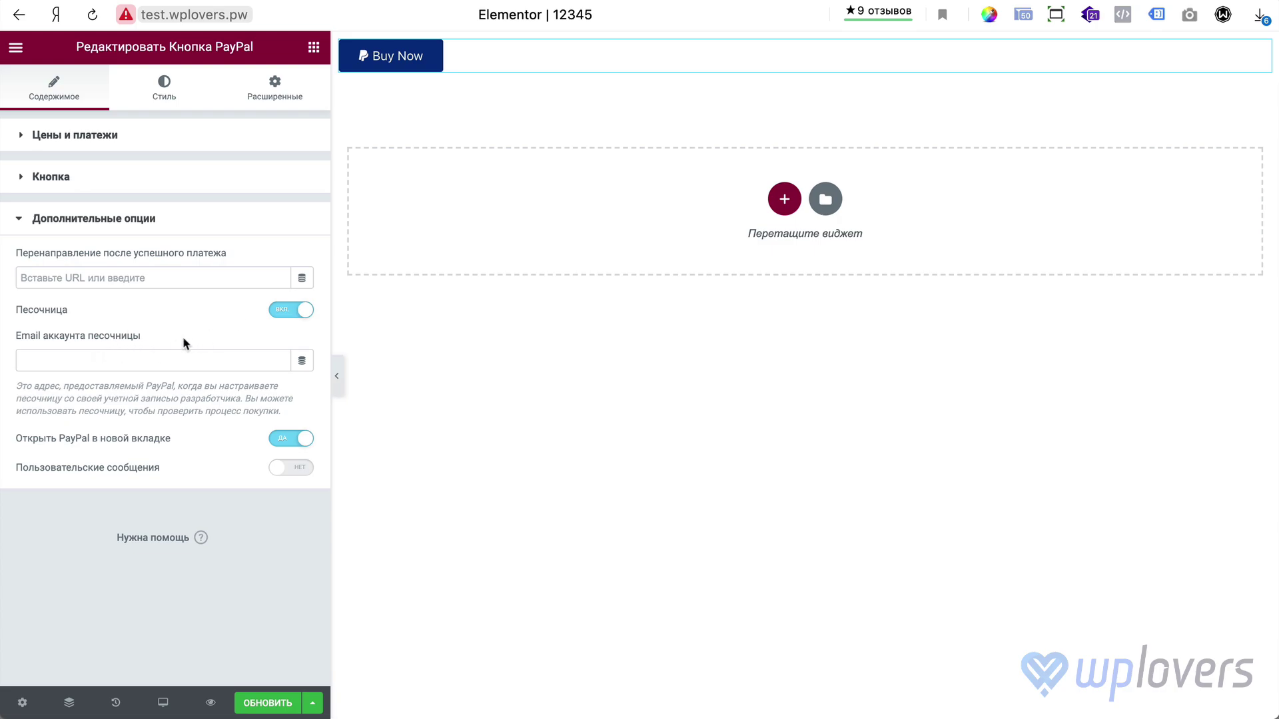
left_click(283, 315)
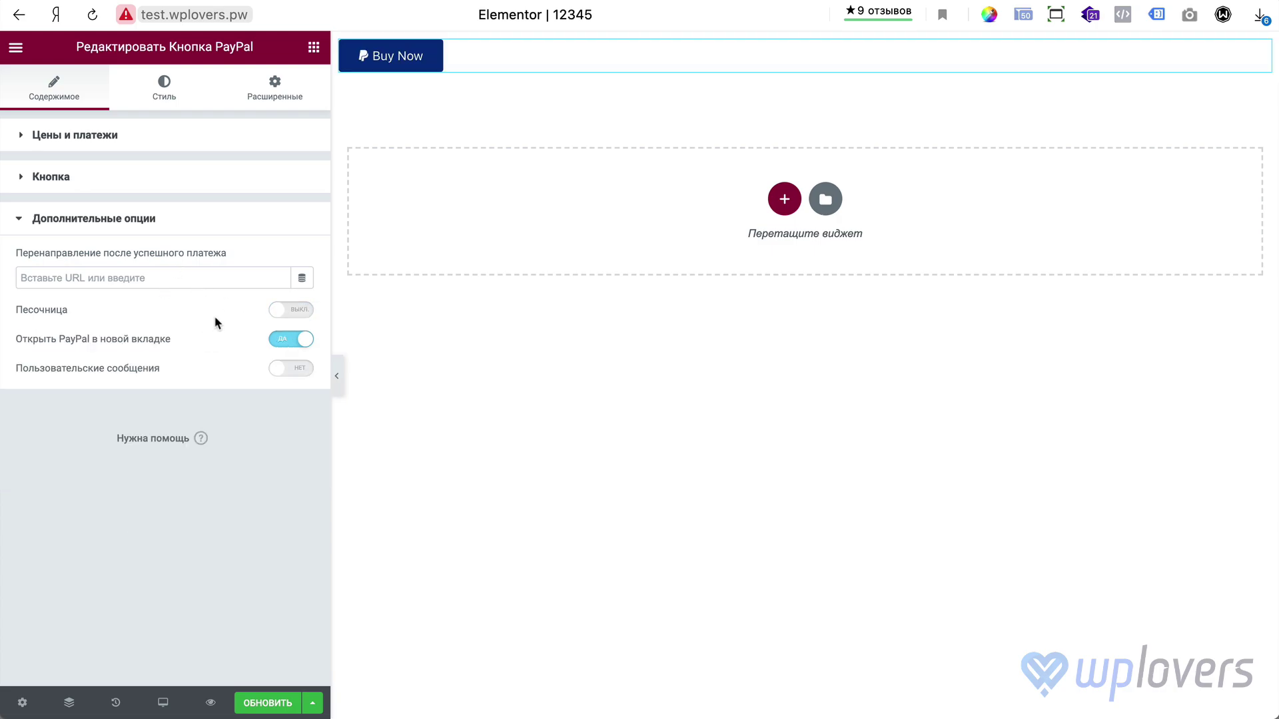
left_click(291, 368)
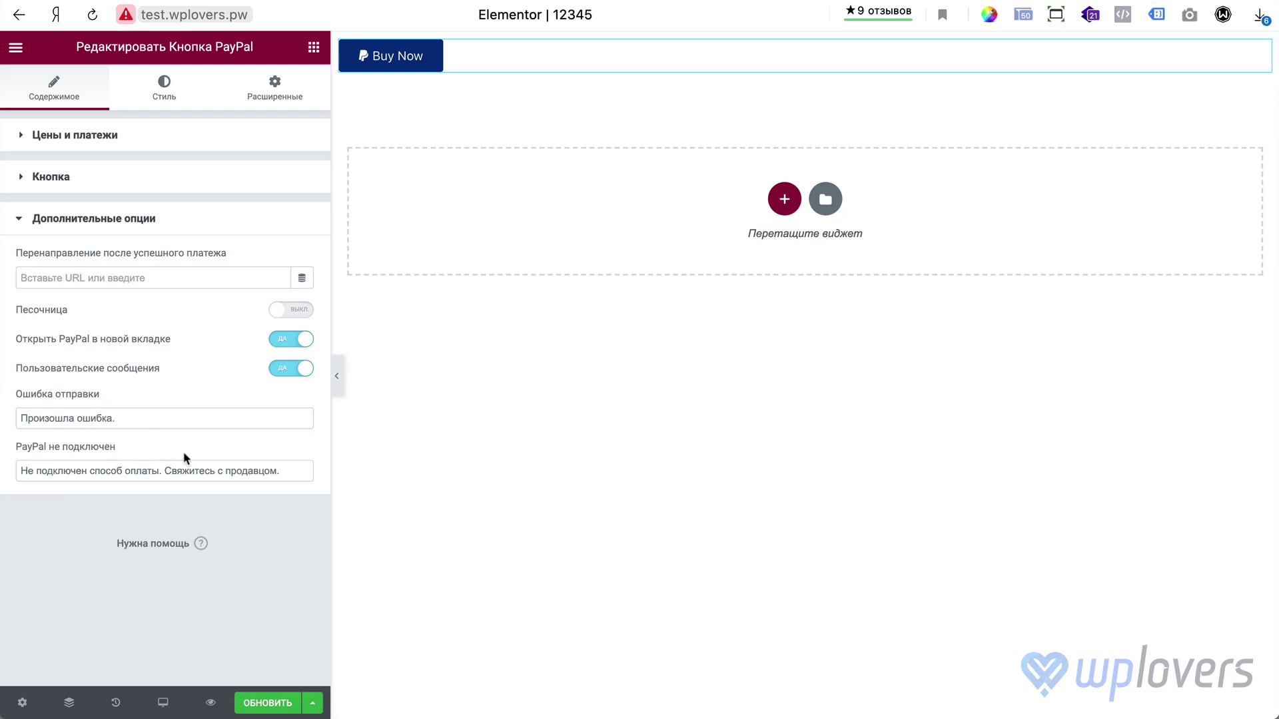
left_click(284, 372)
- Set the PayPal transaction type to Пожертвование and the donation amount to Любая сумма, keeping the currency Доллар США
left_click(89, 142)
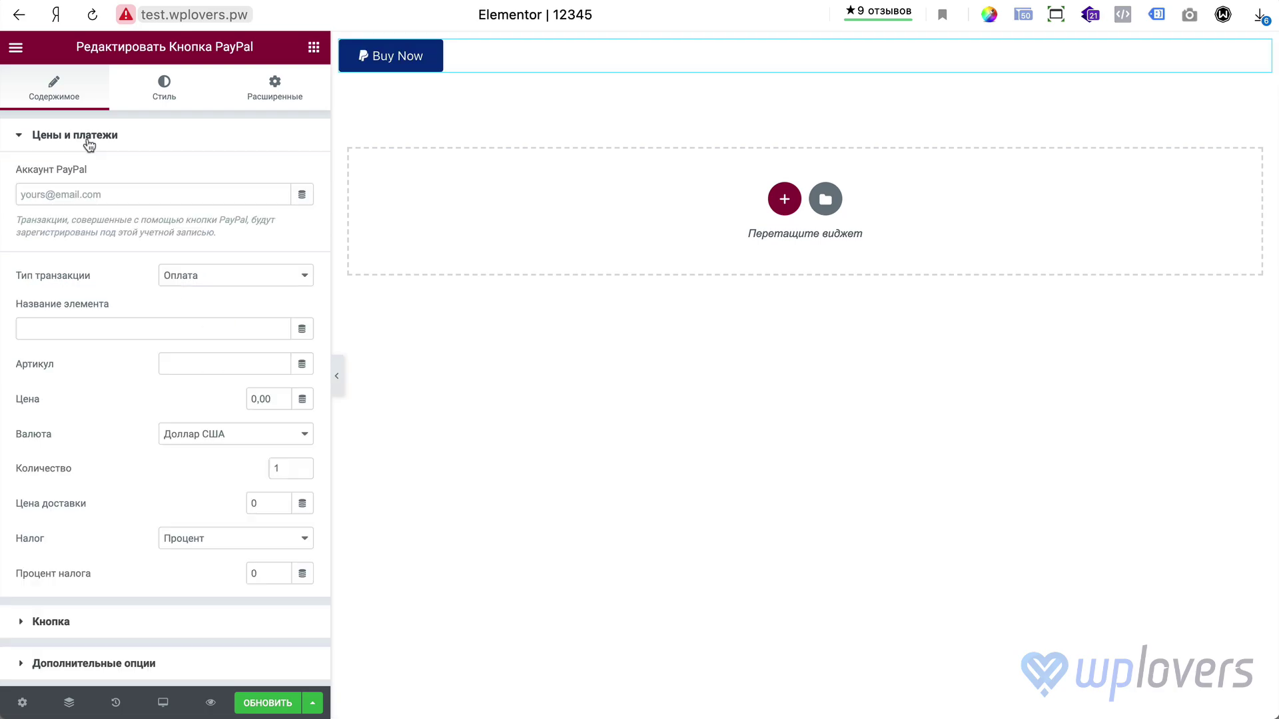
left_click(226, 283)
left_click(231, 291)
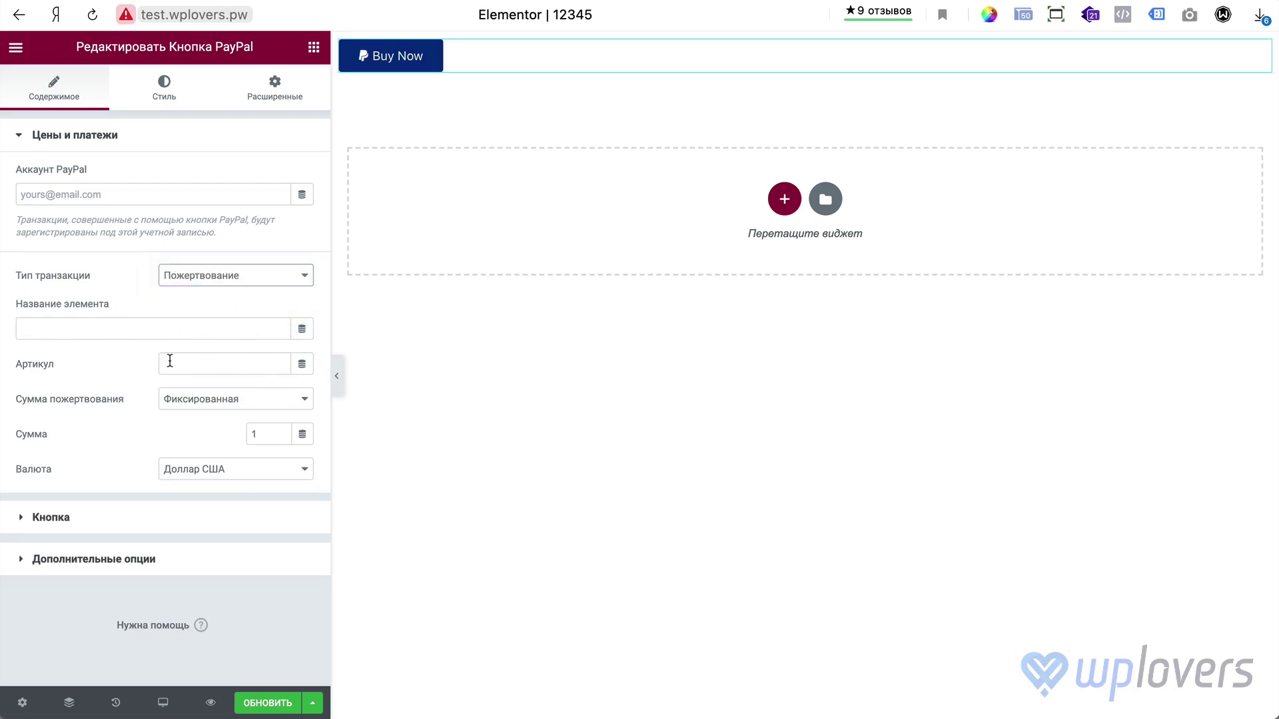
left_click(257, 402)
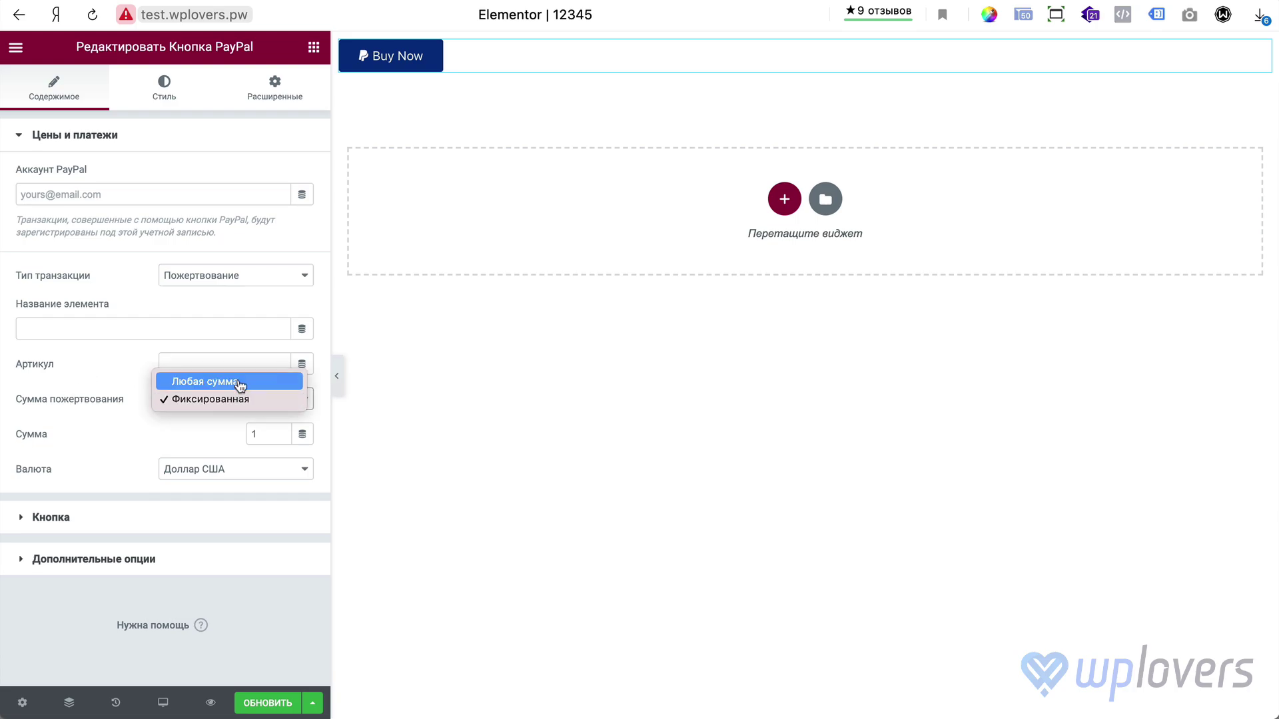
left_click(239, 381)
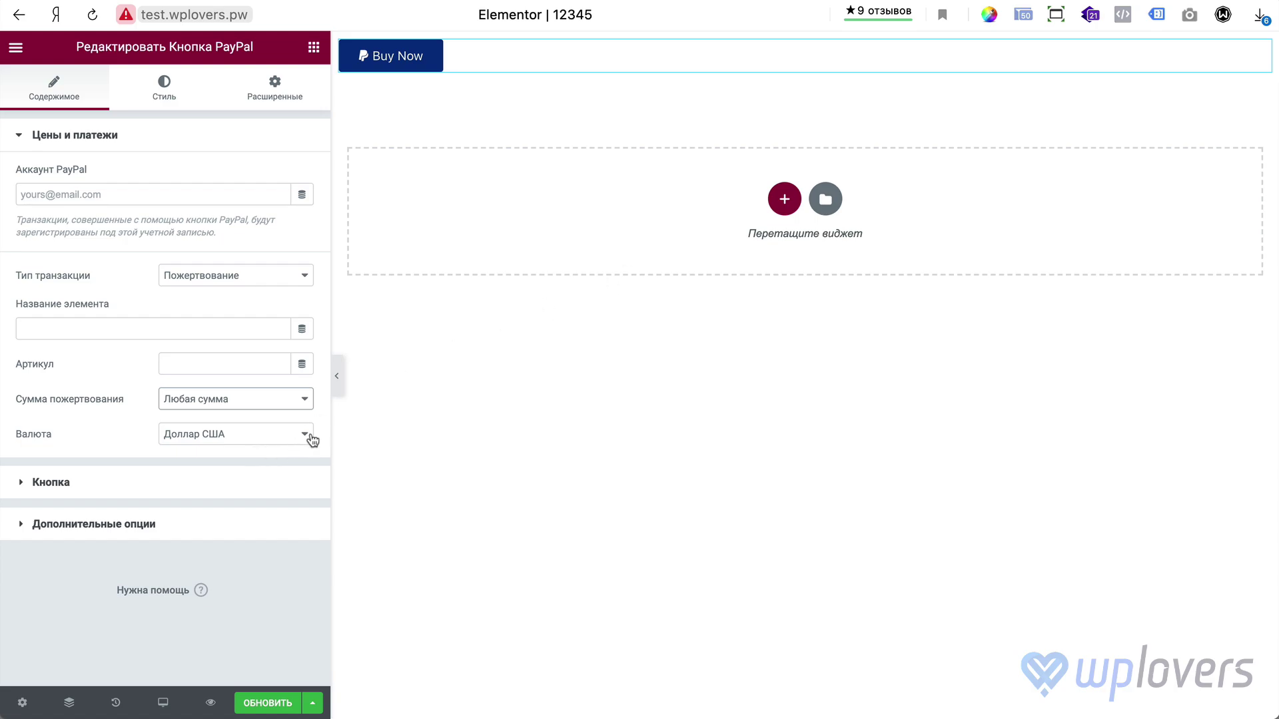
left_click(251, 434)
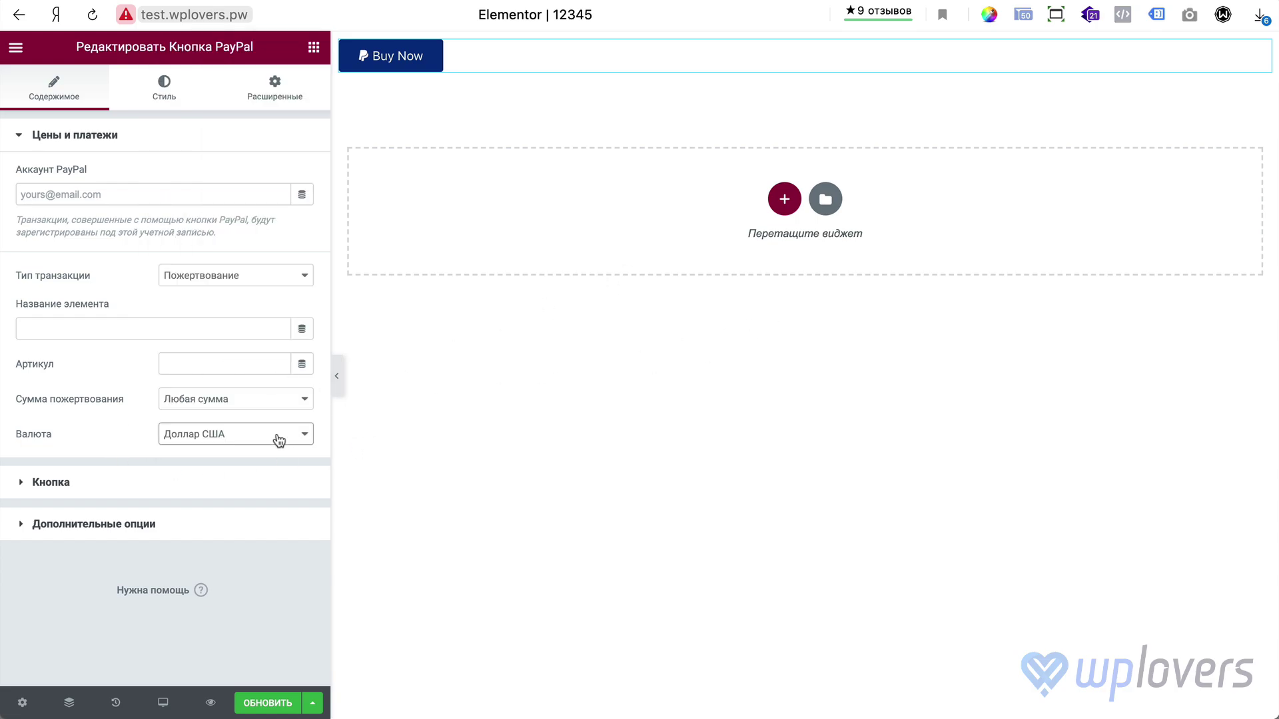
- Set the PayPal transaction type to Подписка and check its payment cycle and Автопродление options, leaving Ежемесячно selected
left_click(227, 276)
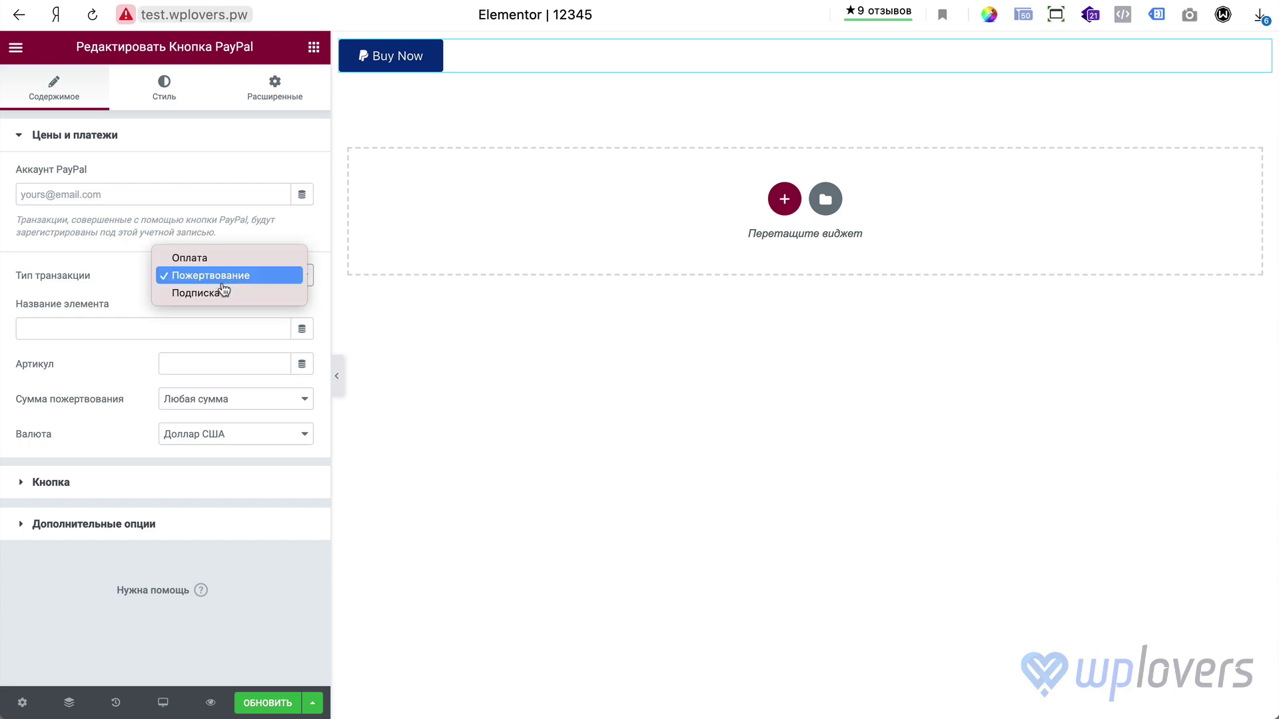
left_click(213, 293)
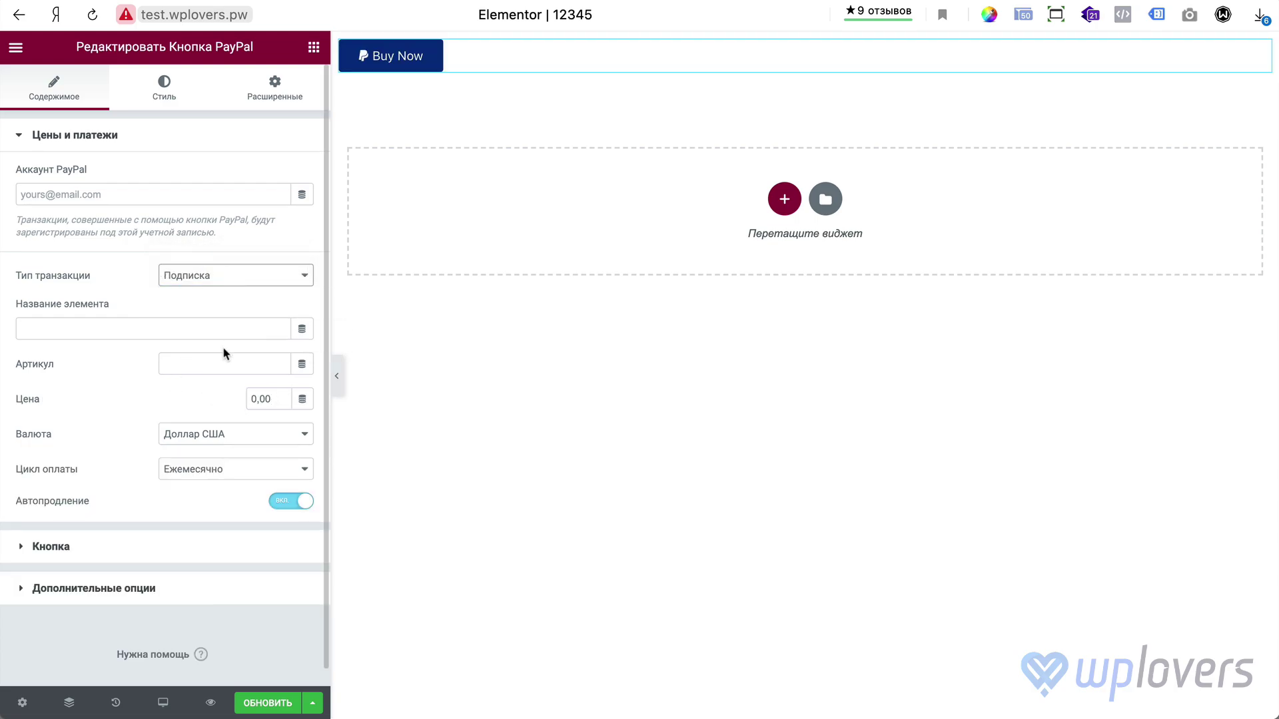
double_click(257, 398)
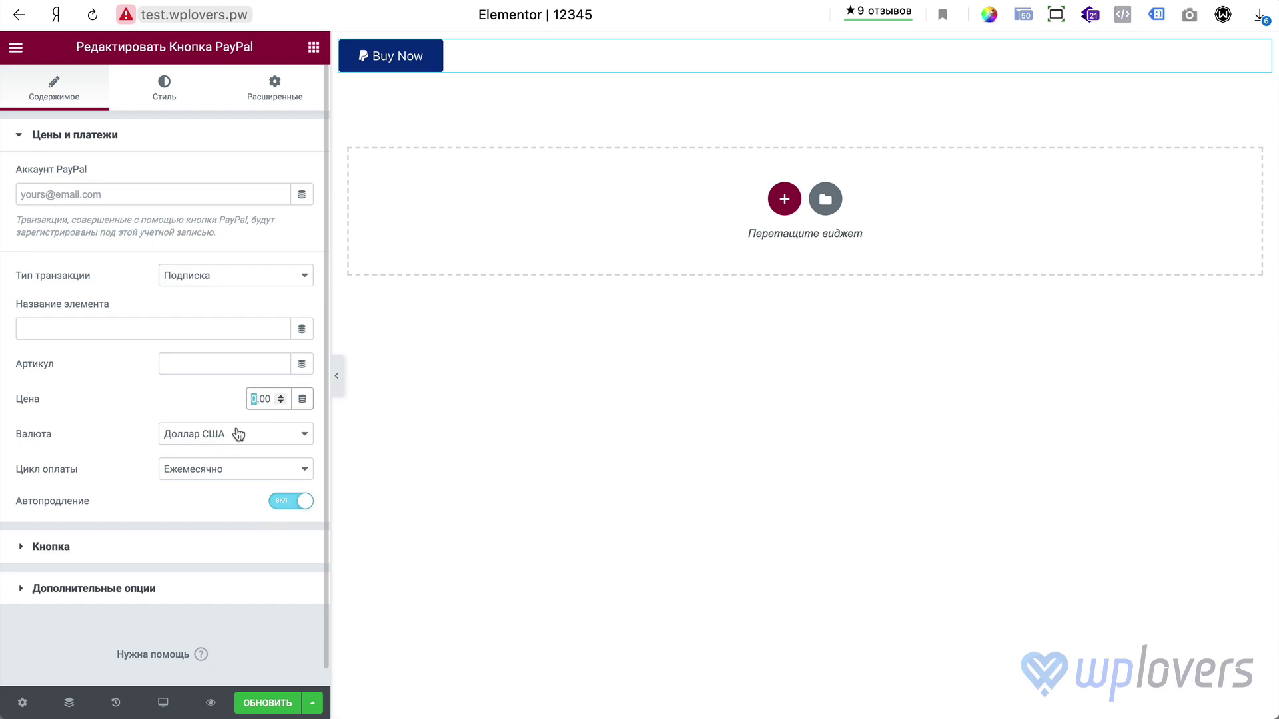
left_click(209, 470)
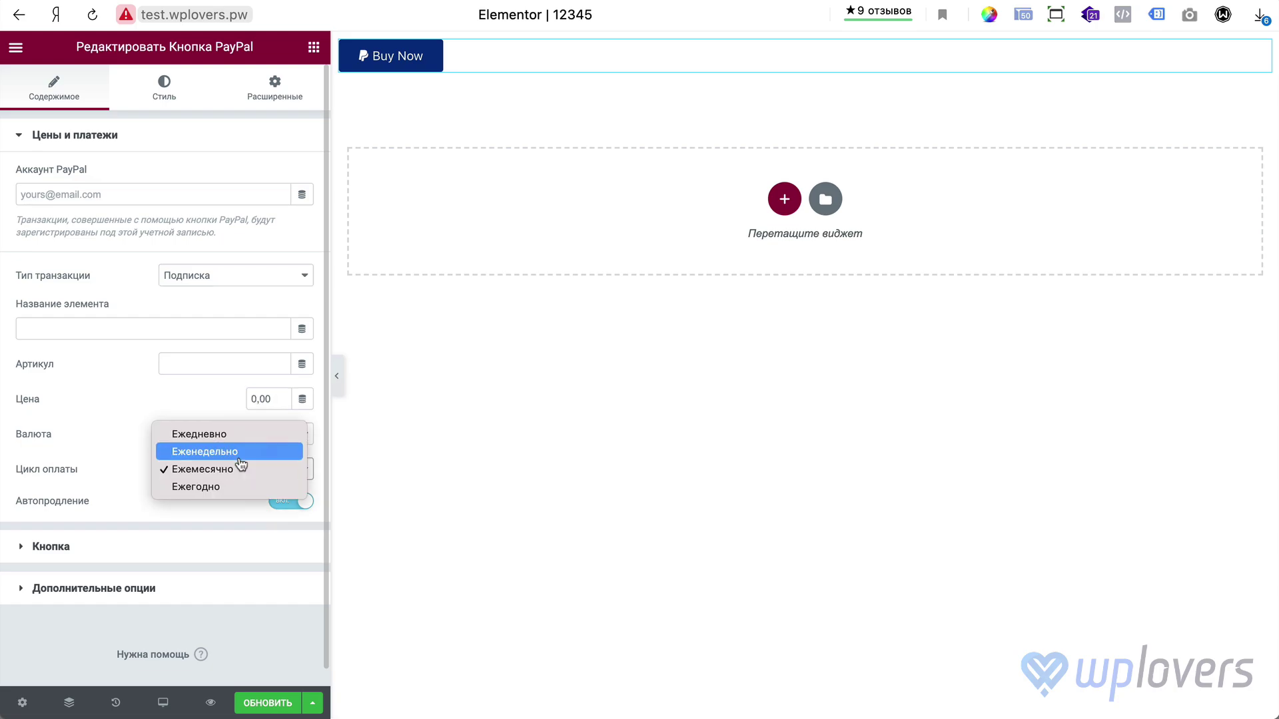
left_click(100, 436)
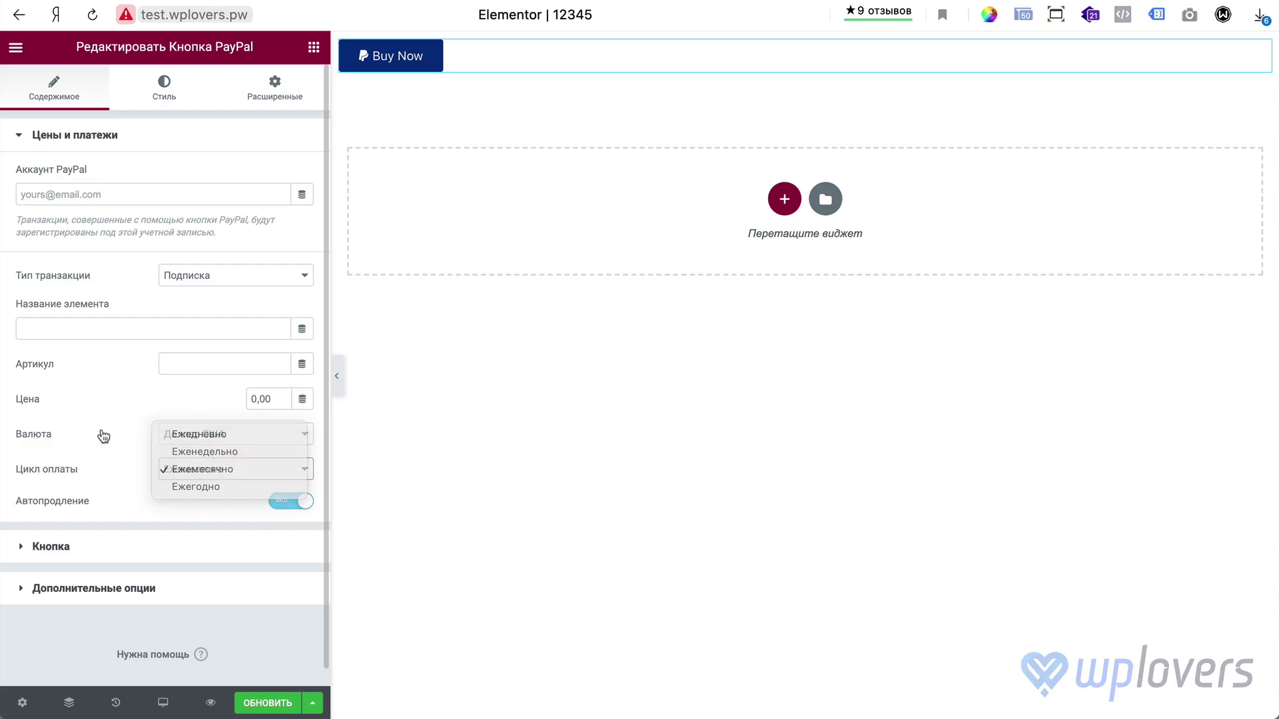
left_click(280, 501)
left_click(282, 501)
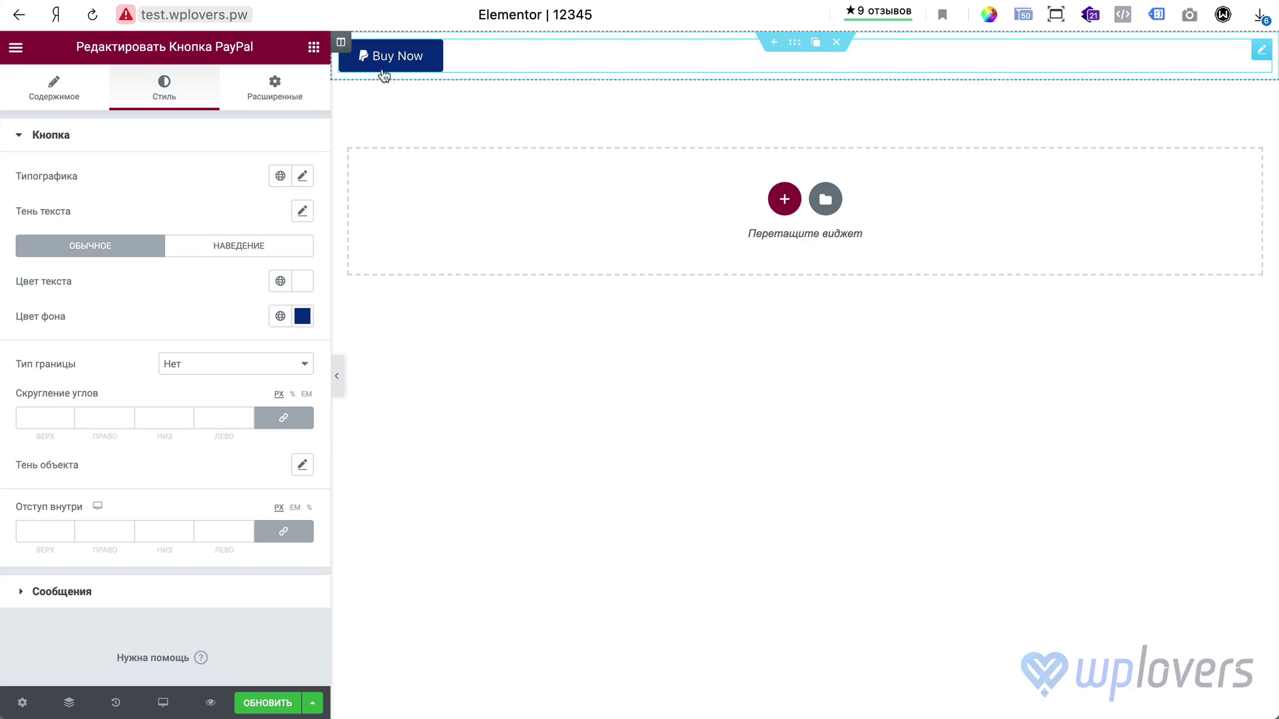
- Return to the PayPal button's content settings and delete the button from the page
left_click(53, 83)
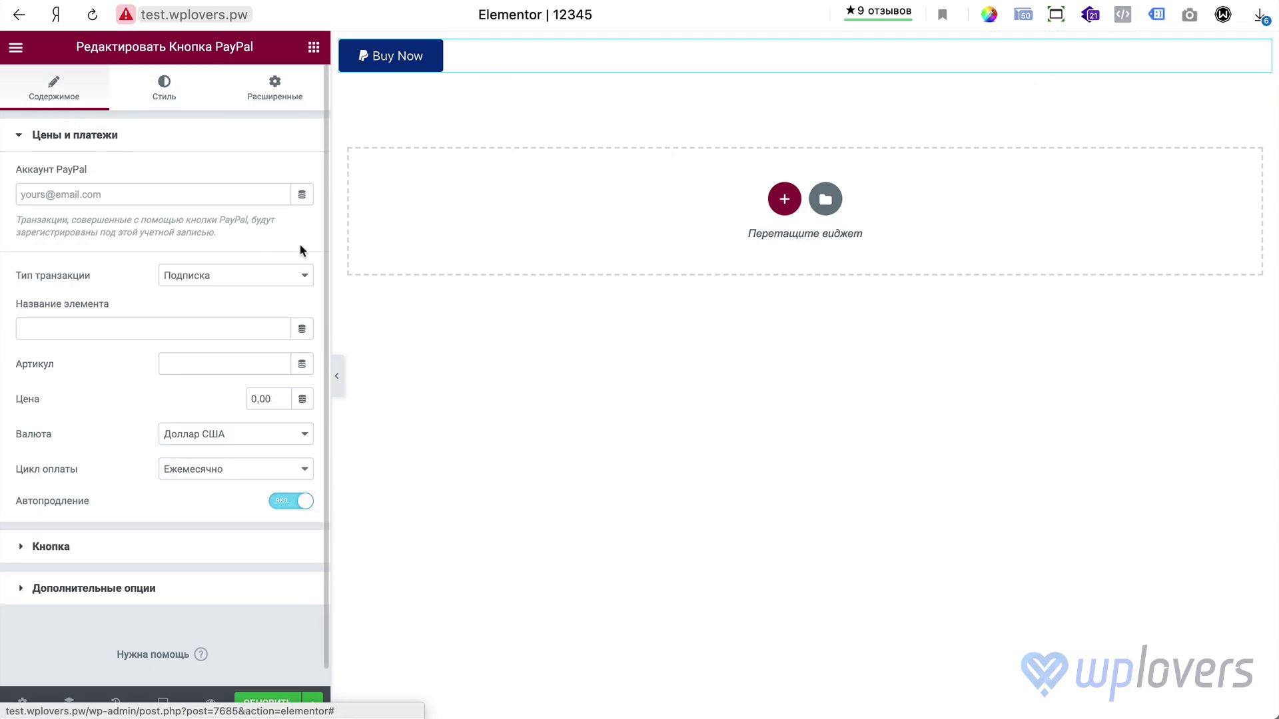
key("Delete")
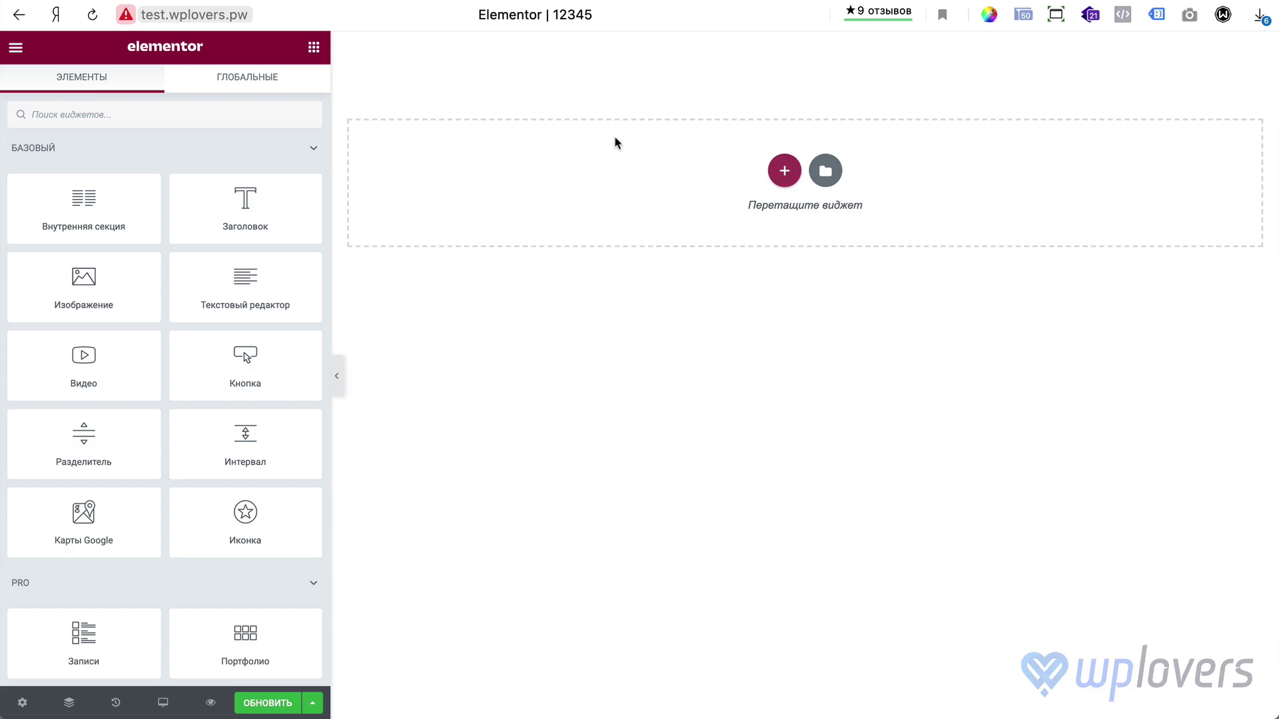
- Add a two-column section with a wide first column and a narrow second one, and a single-column section below it
left_click(796, 168)
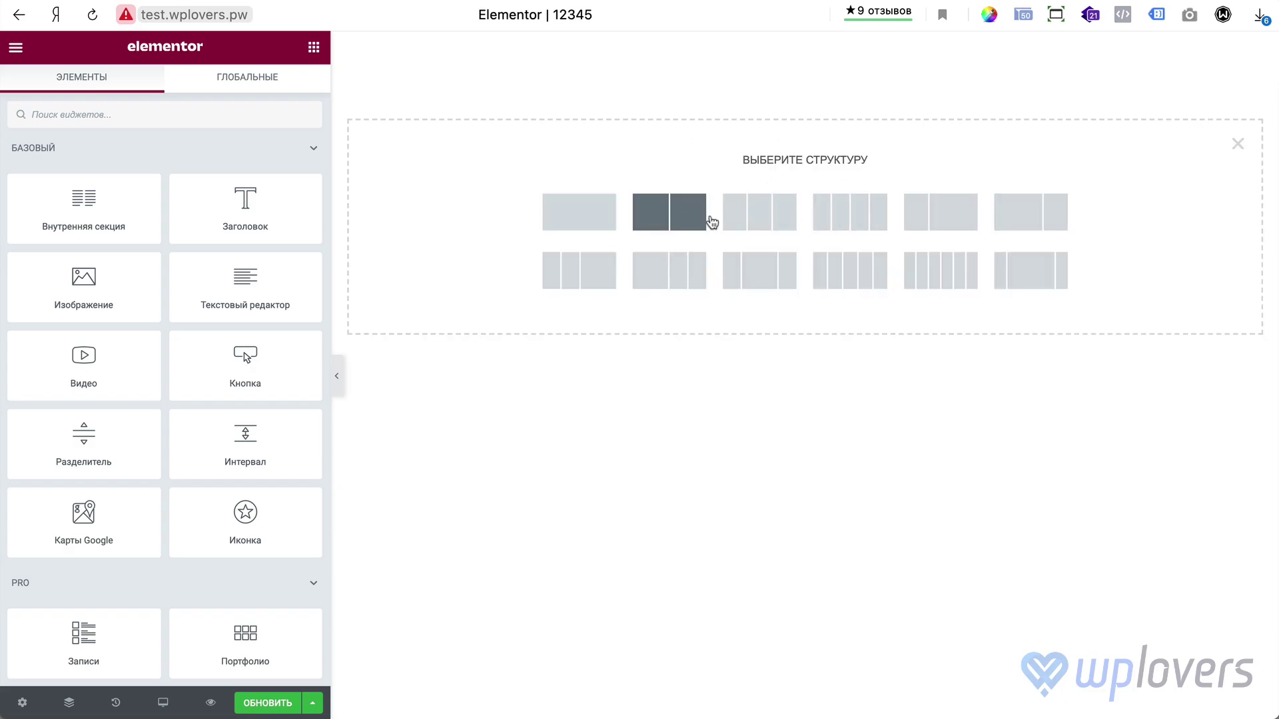
left_click(1031, 216)
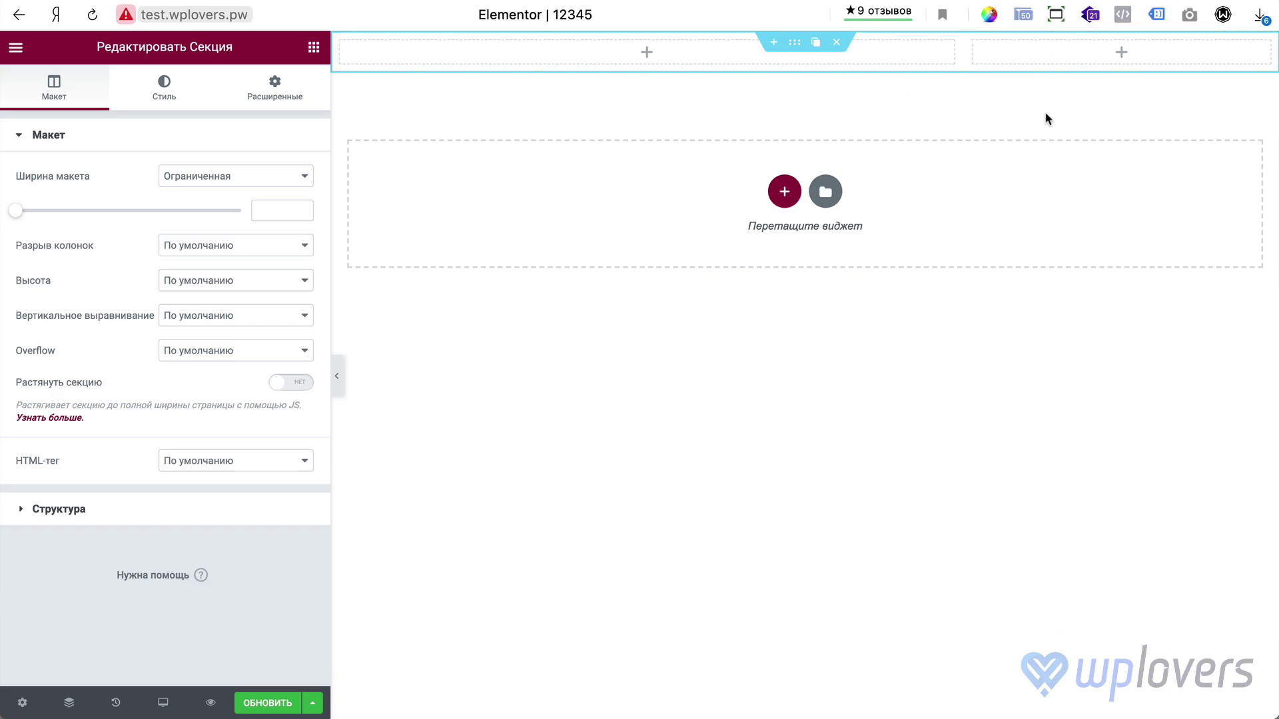
left_click(784, 193)
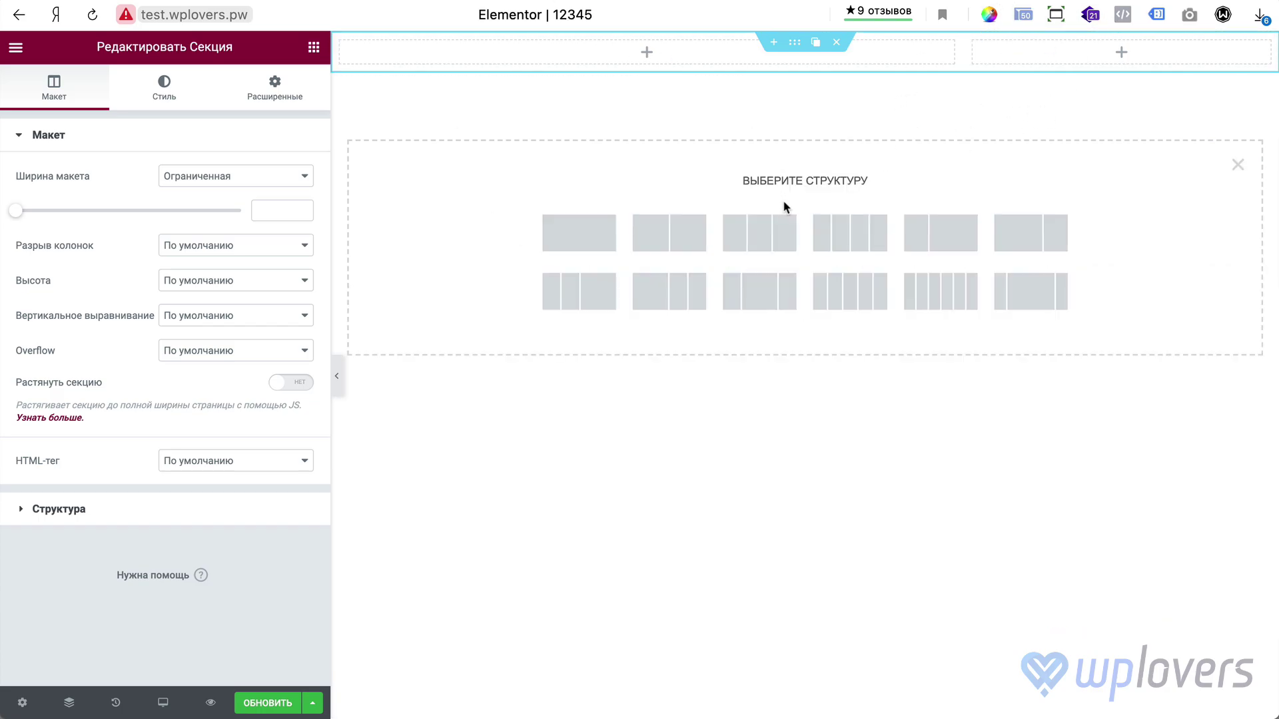
left_click(578, 241)
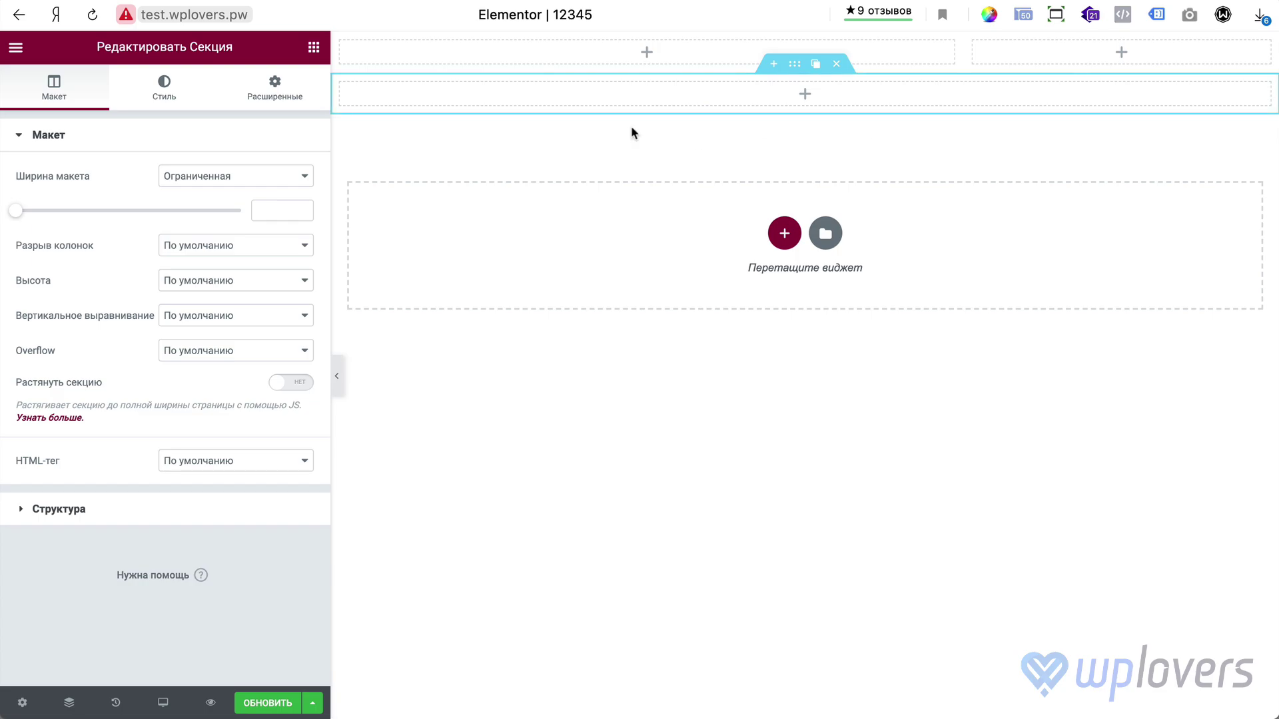
- Place a Текстовый редактор widget in the single-column section and another in the wide column of the section above
left_click(314, 50)
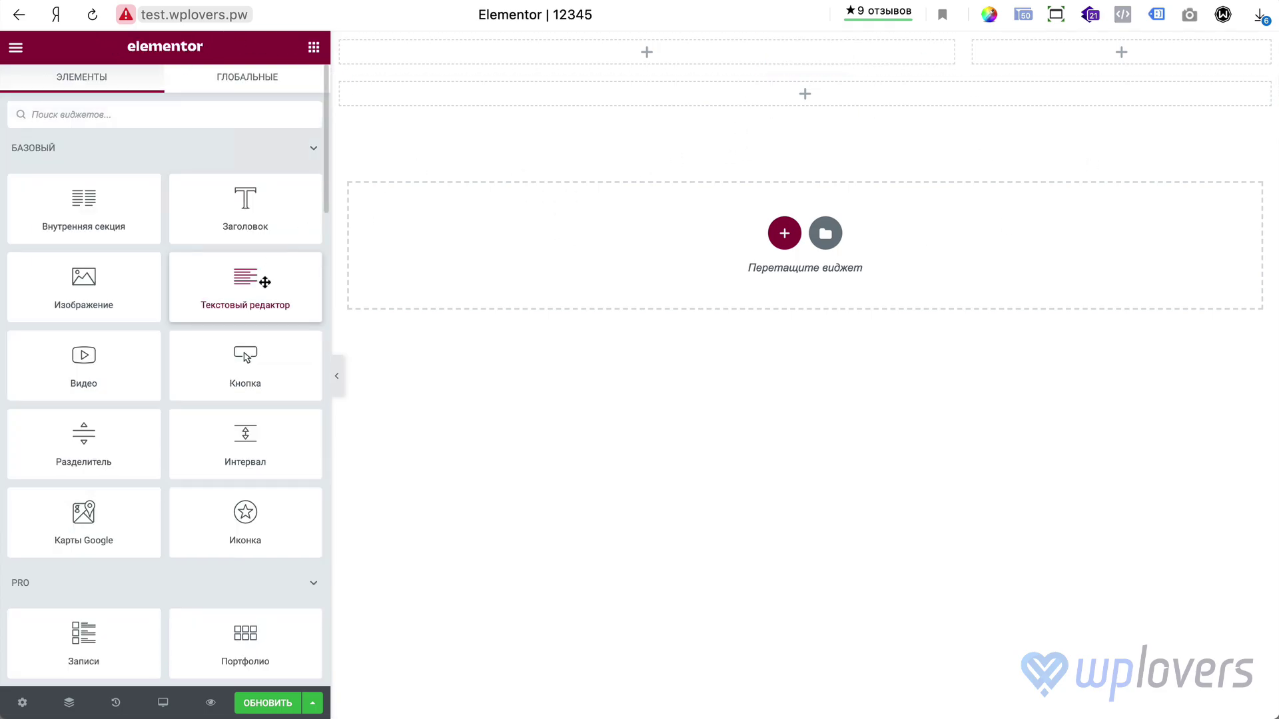
left_click_drag(264, 282, 791, 94)
left_click(314, 46)
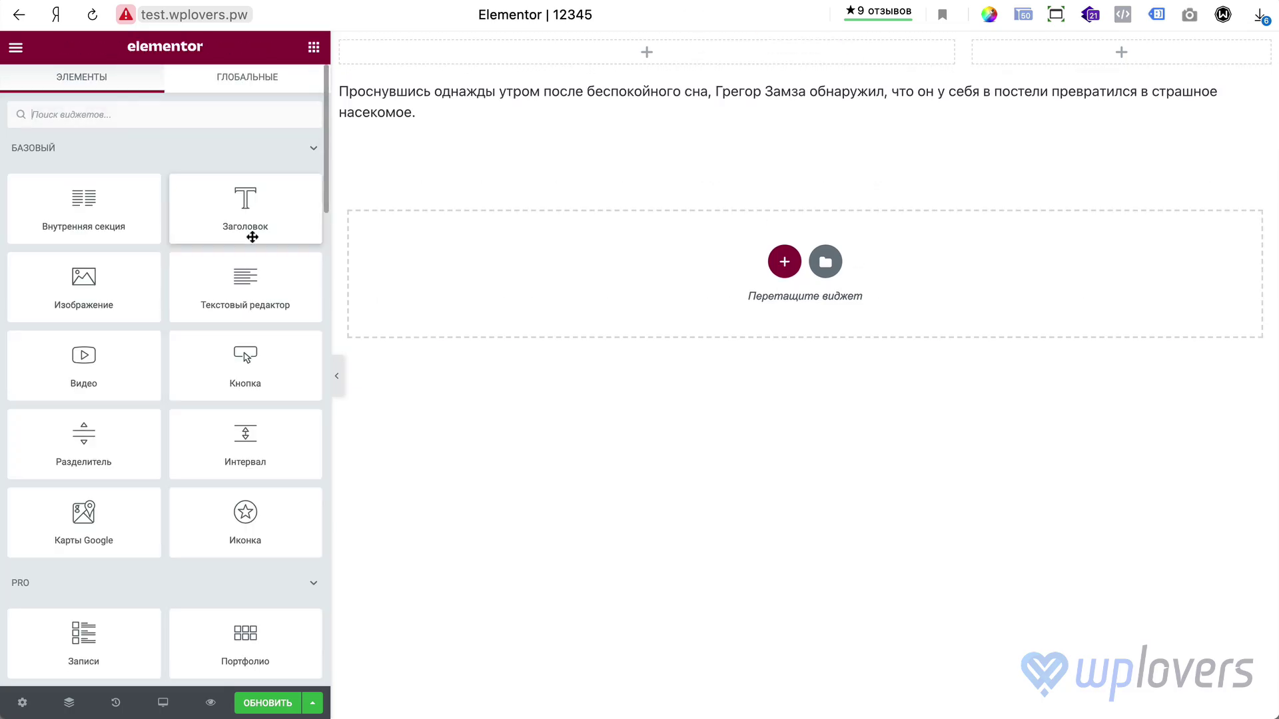
left_click_drag(245, 289, 599, 63)
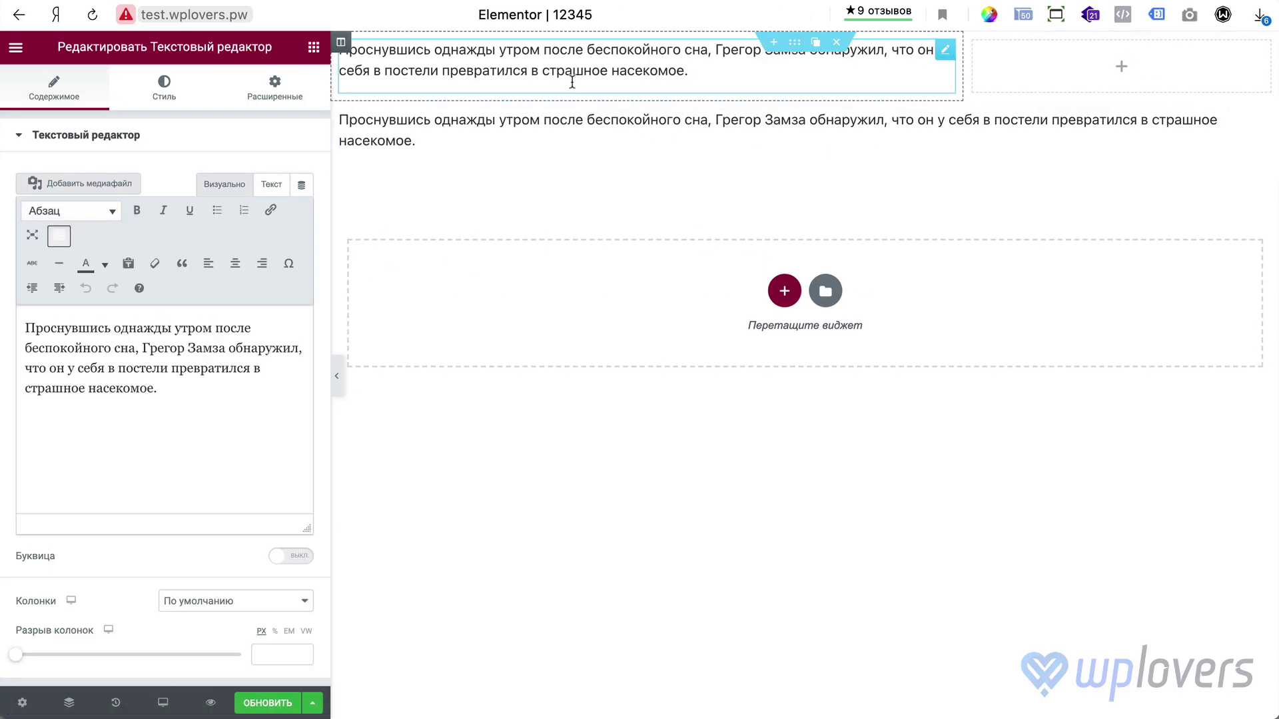
- Copy the generated Lorem ipsum text from the Blindtextgenerator page and paste it over the text in the wide column's Текстовый редактор widget
key("ctrl+Tab")
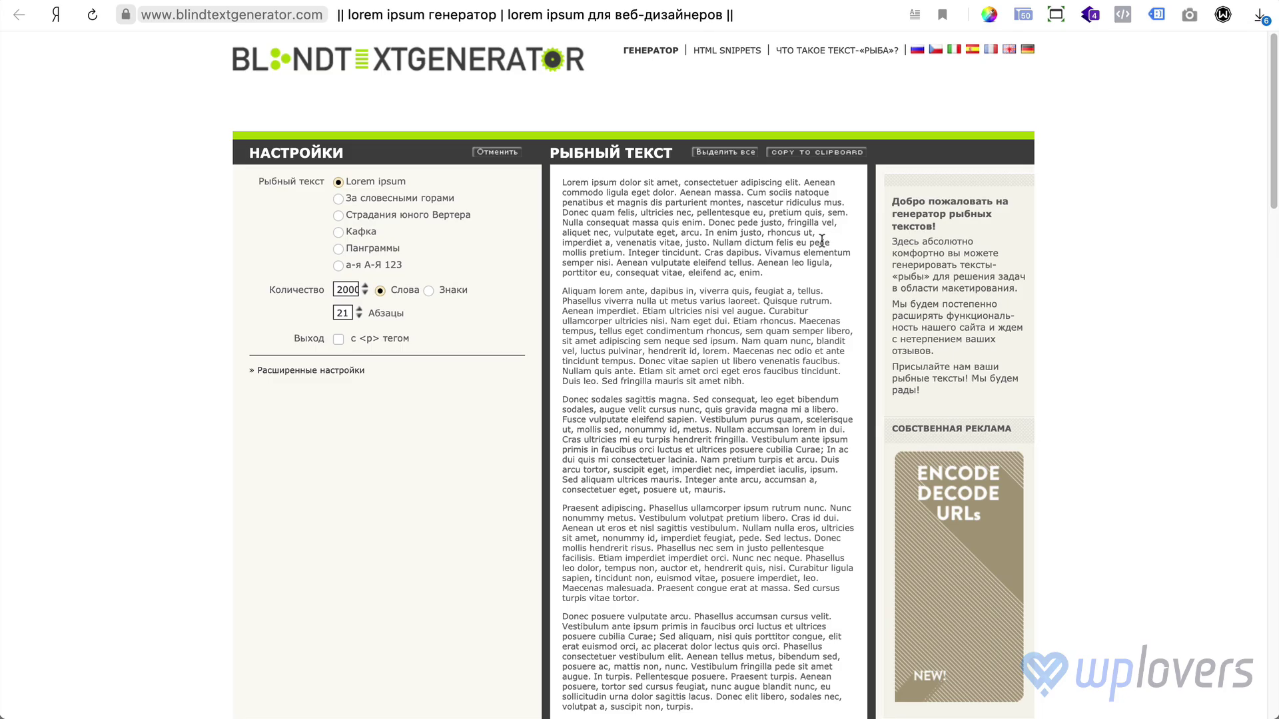
left_click(807, 153)
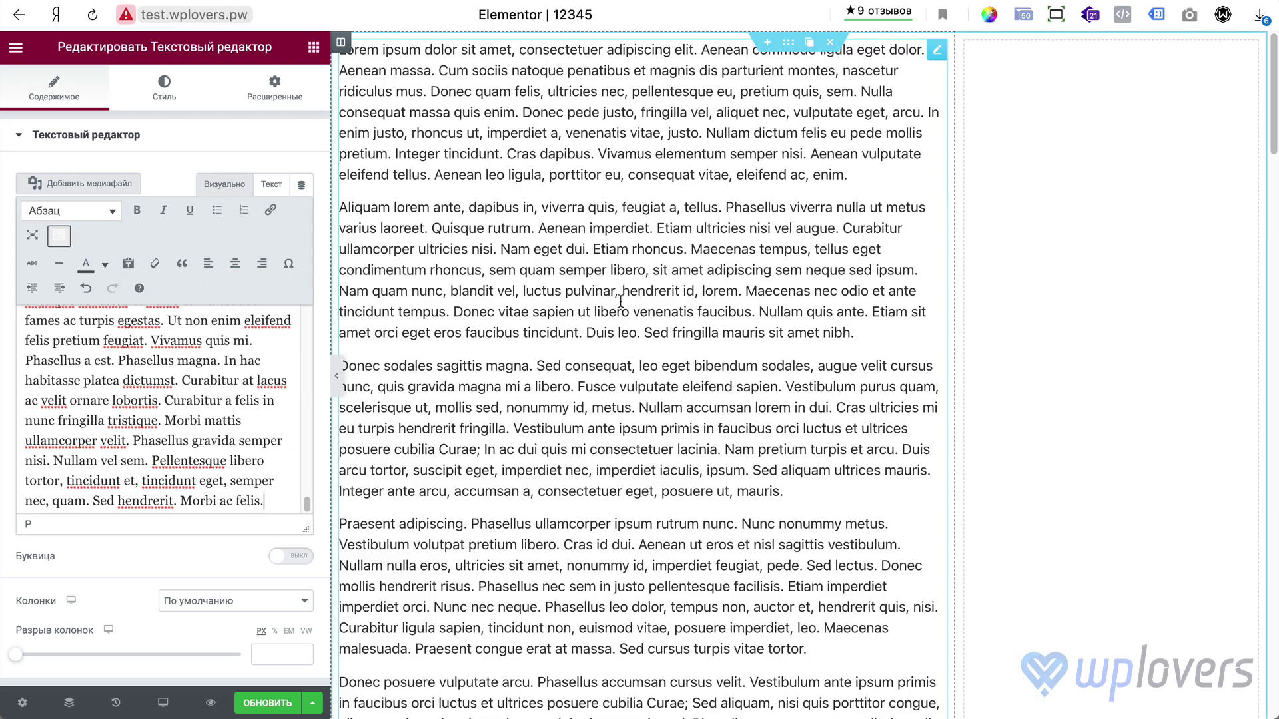
- Add an Изображение widget and a Видео widget below the text in the single-column section
scroll(620, 301, "down", 20)
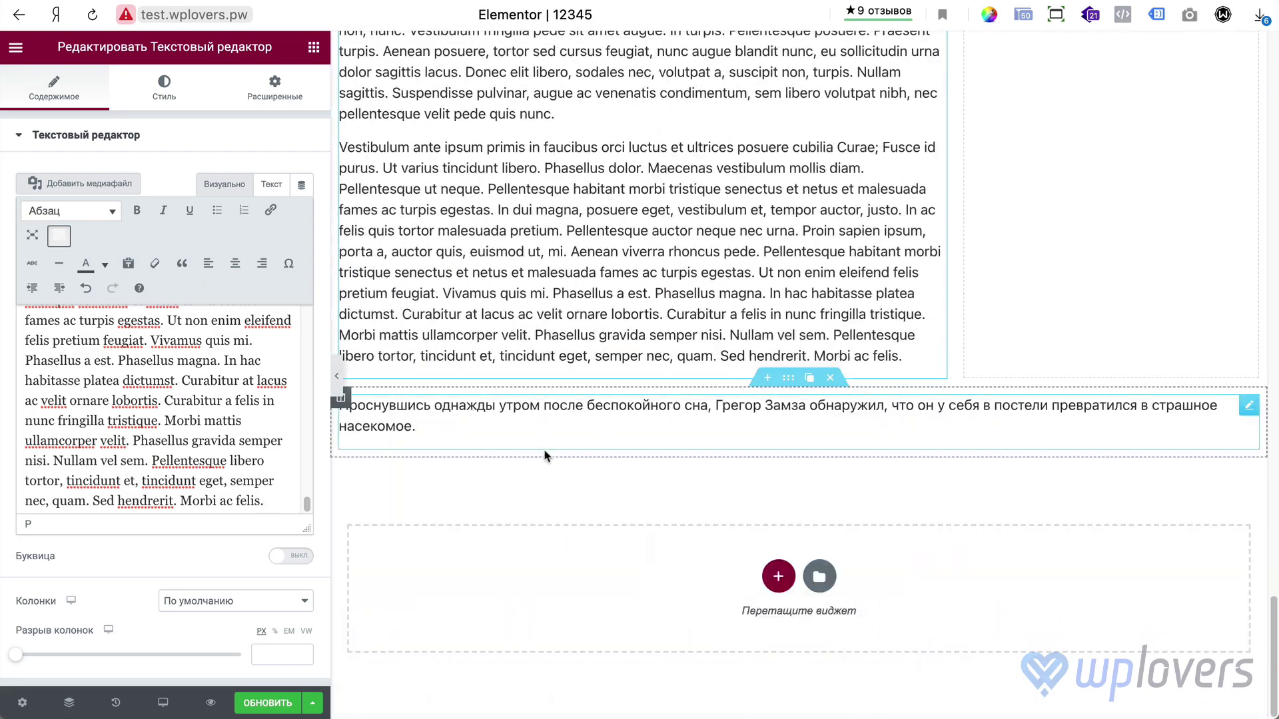
left_click(542, 419)
left_click(314, 47)
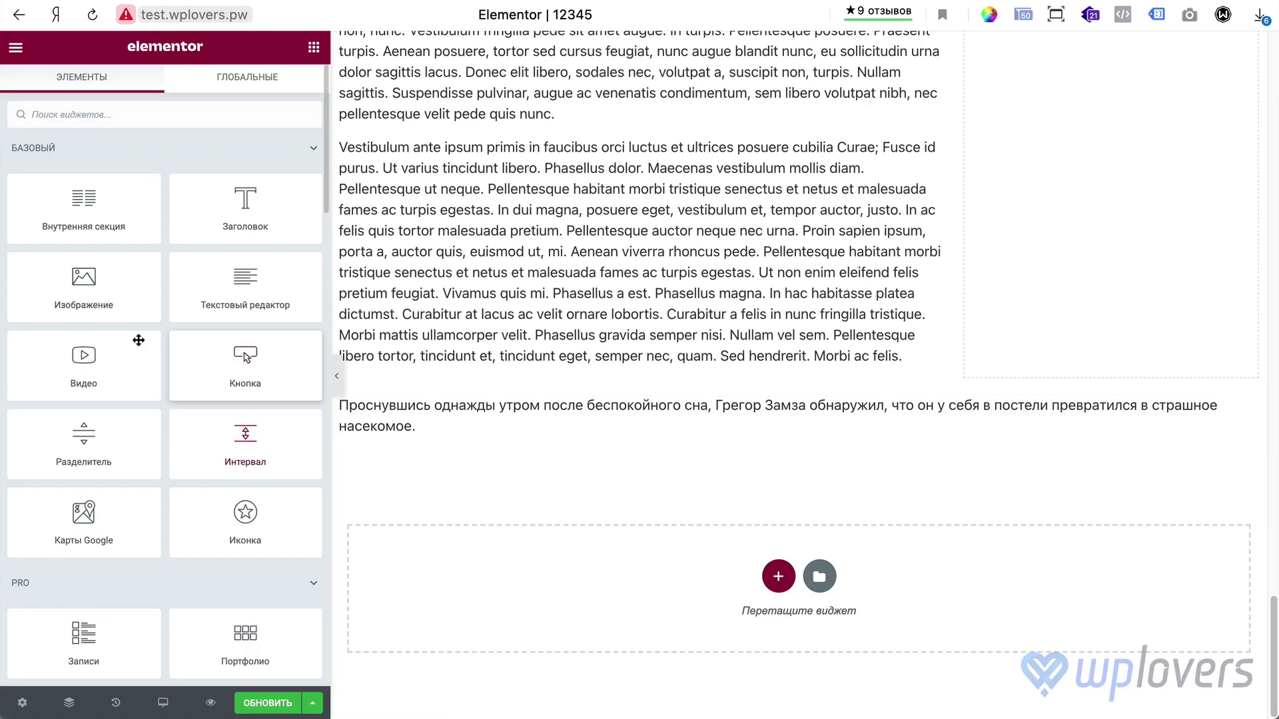
left_click_drag(83, 283, 661, 441)
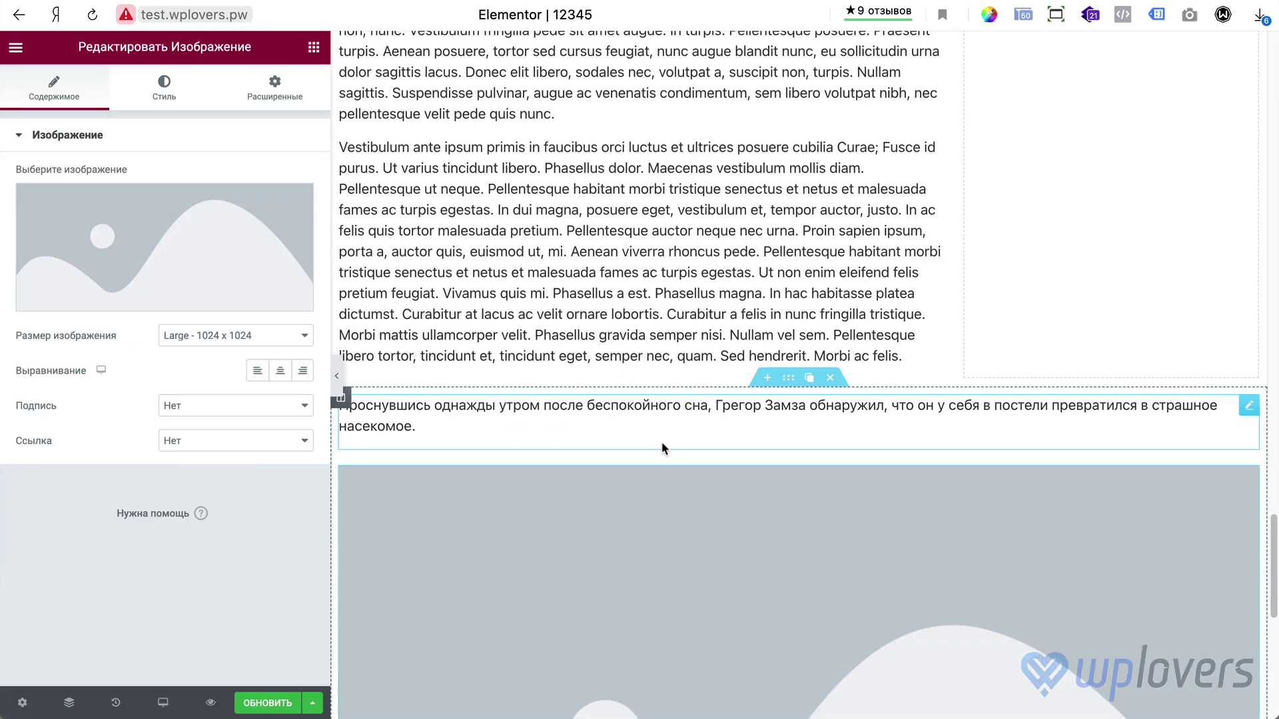
left_click(314, 47)
scroll(159, 333, "down", 3)
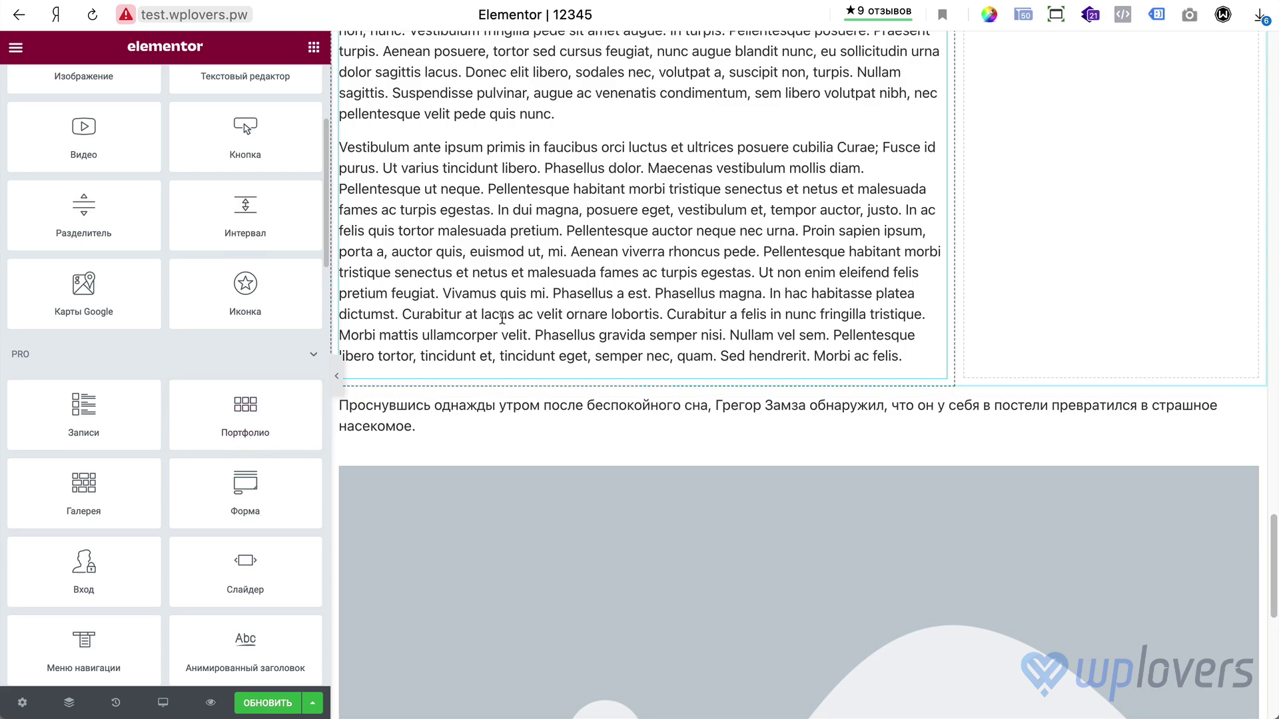
scroll(592, 378, "down", 8)
left_click_drag(83, 136, 562, 493)
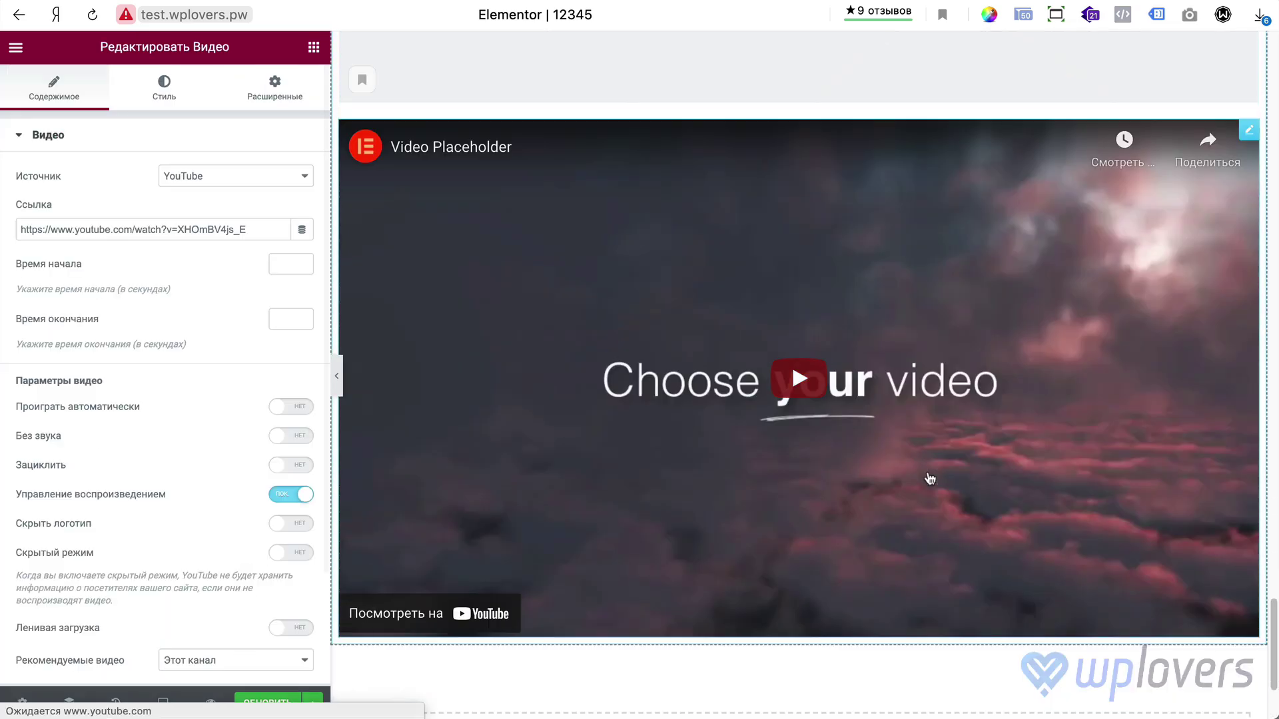
- Place a Внутренняя секция in the empty narrow column beside the Lorem ipsum text and delete one of its two columns
scroll(929, 478, "up", 20)
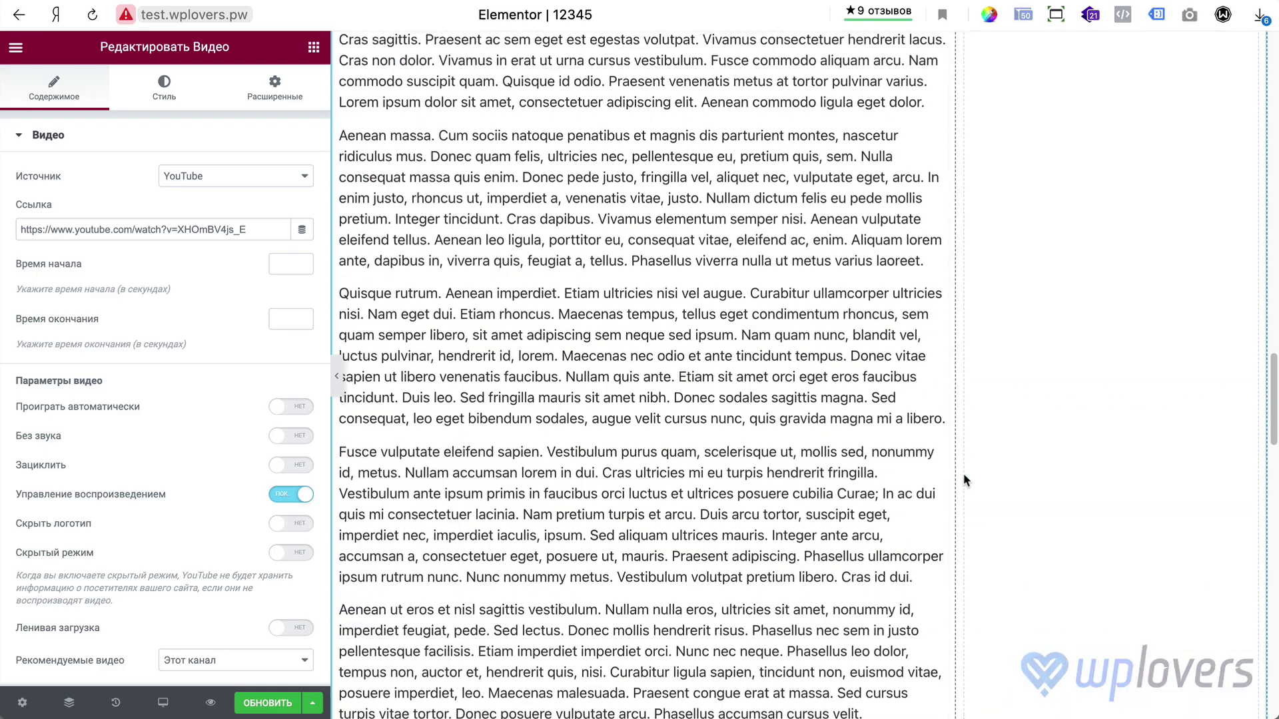
scroll(966, 474, "up", 15)
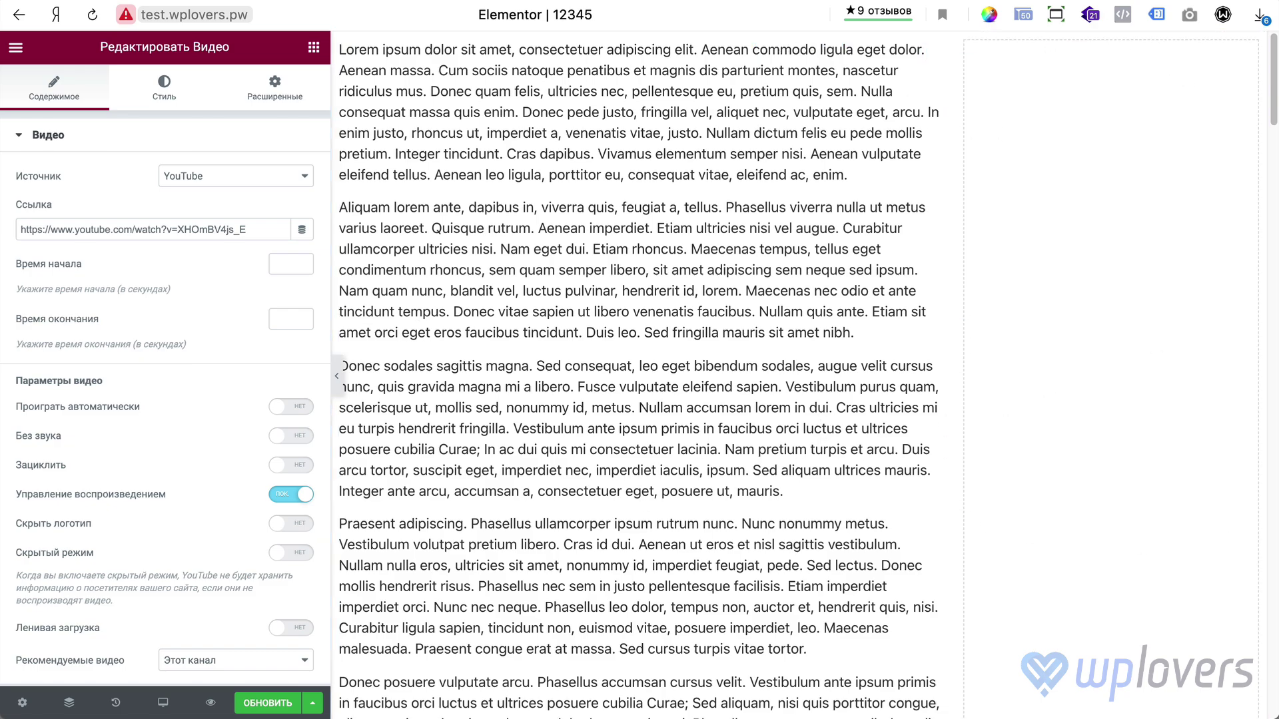
left_click(1077, 312)
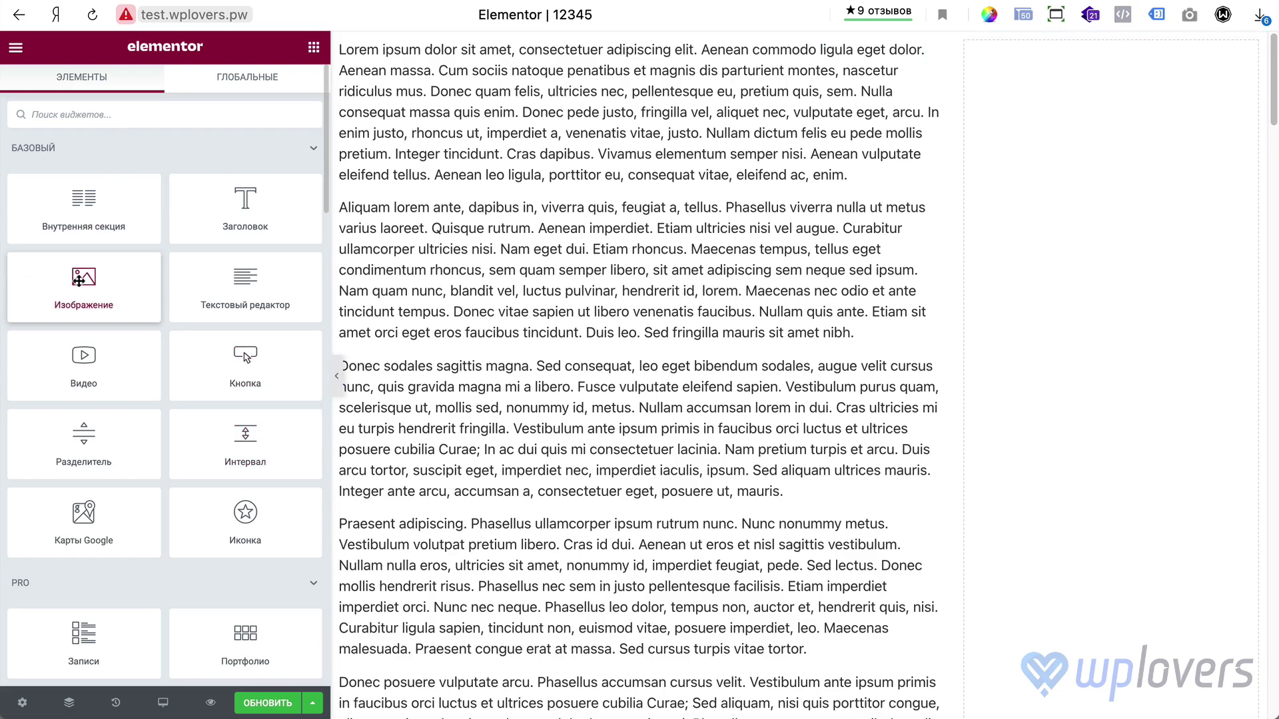
left_click_drag(81, 278, 1125, 147)
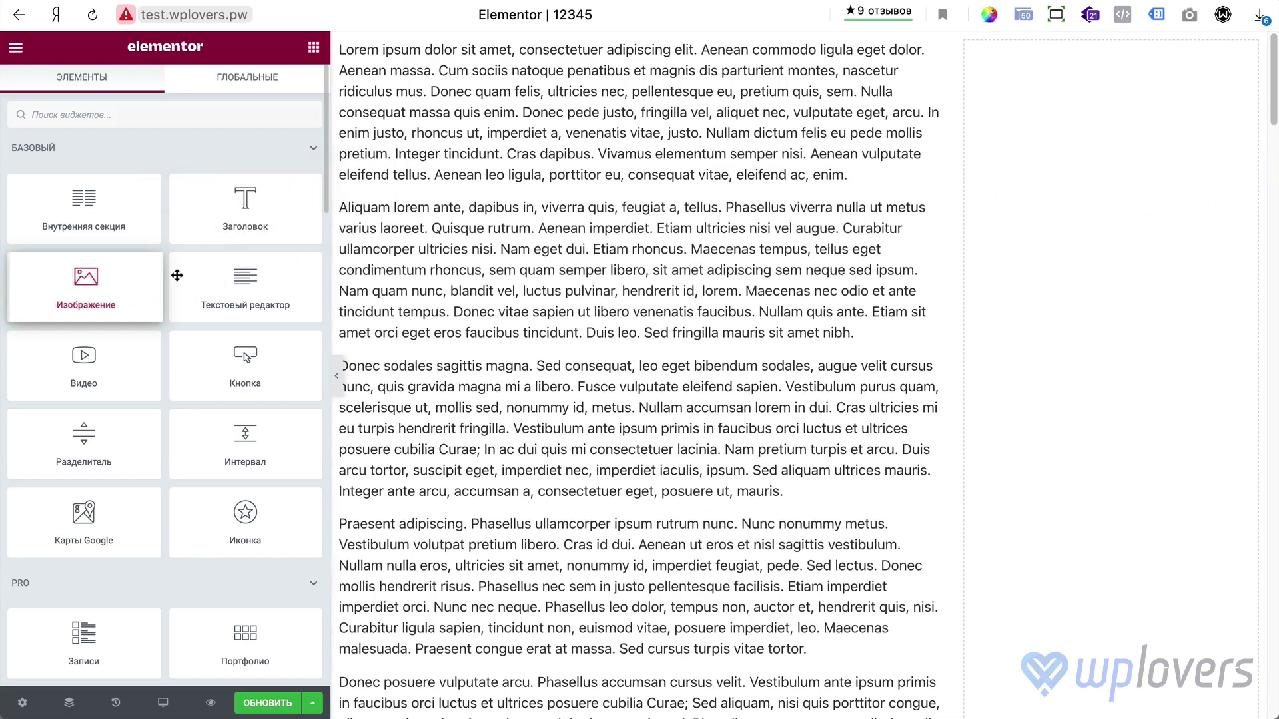
left_click_drag(117, 220, 1164, 142)
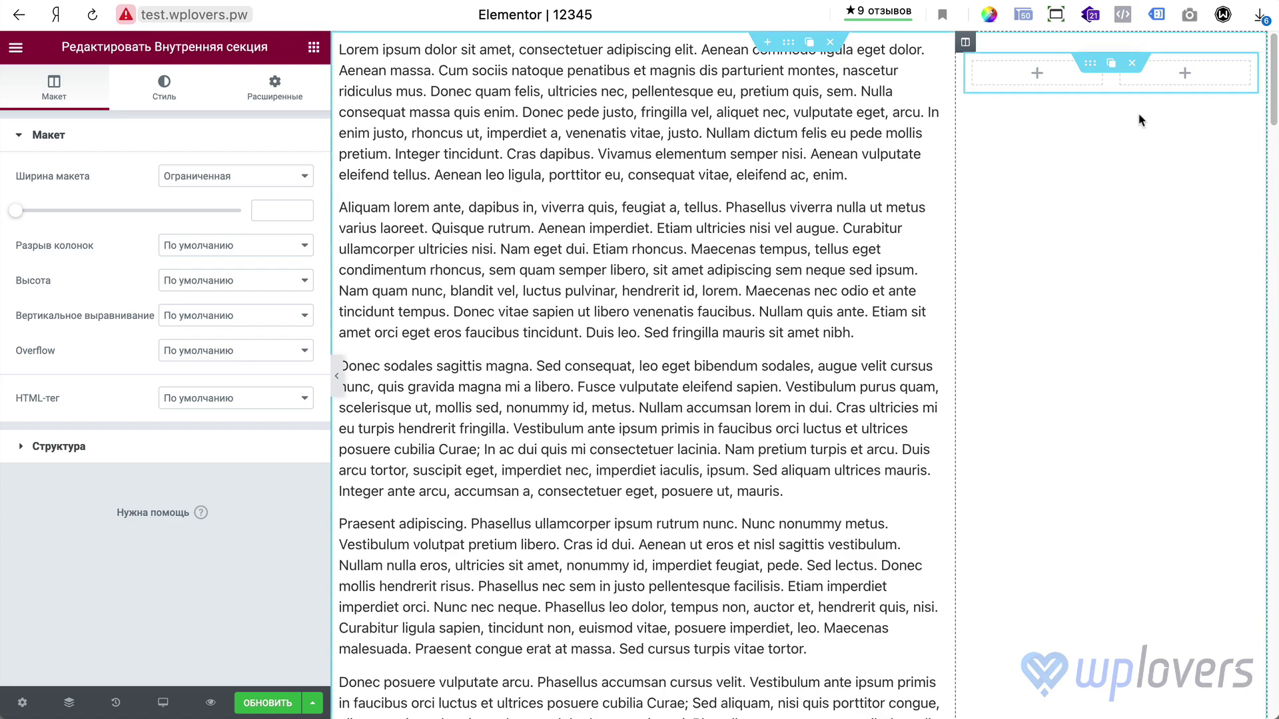
mouse_move(1115, 75)
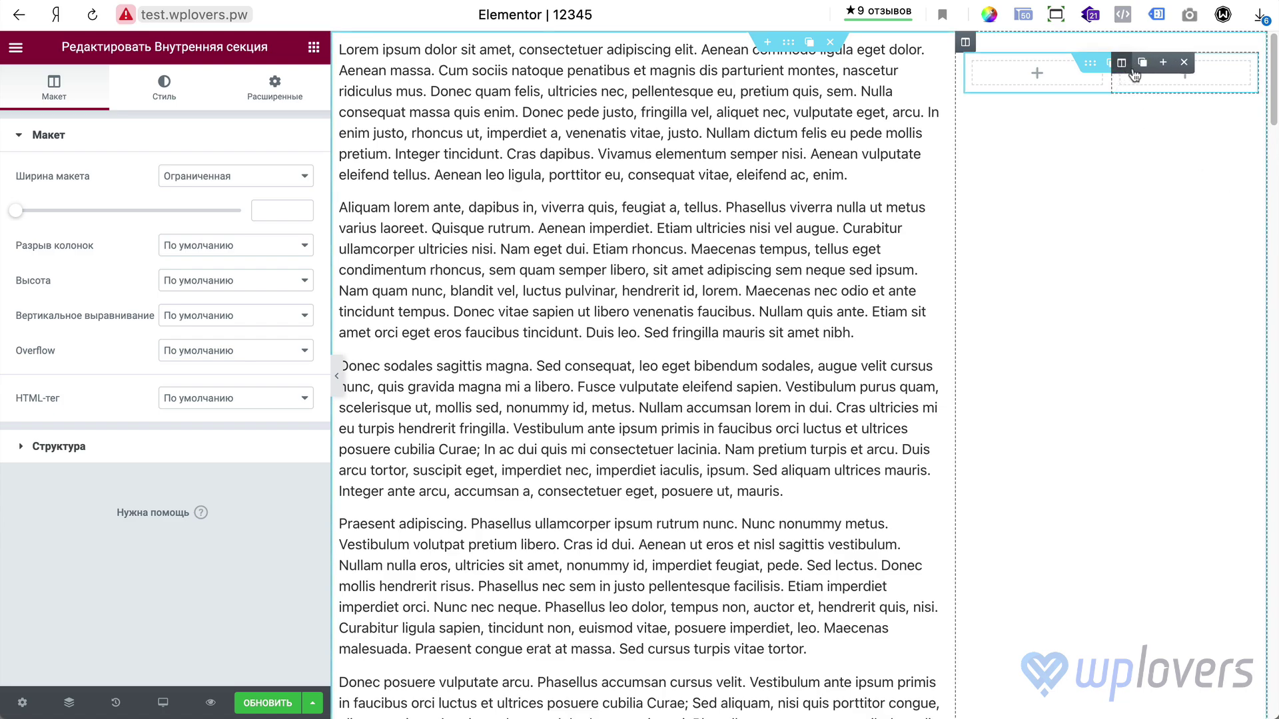
left_click(1183, 62)
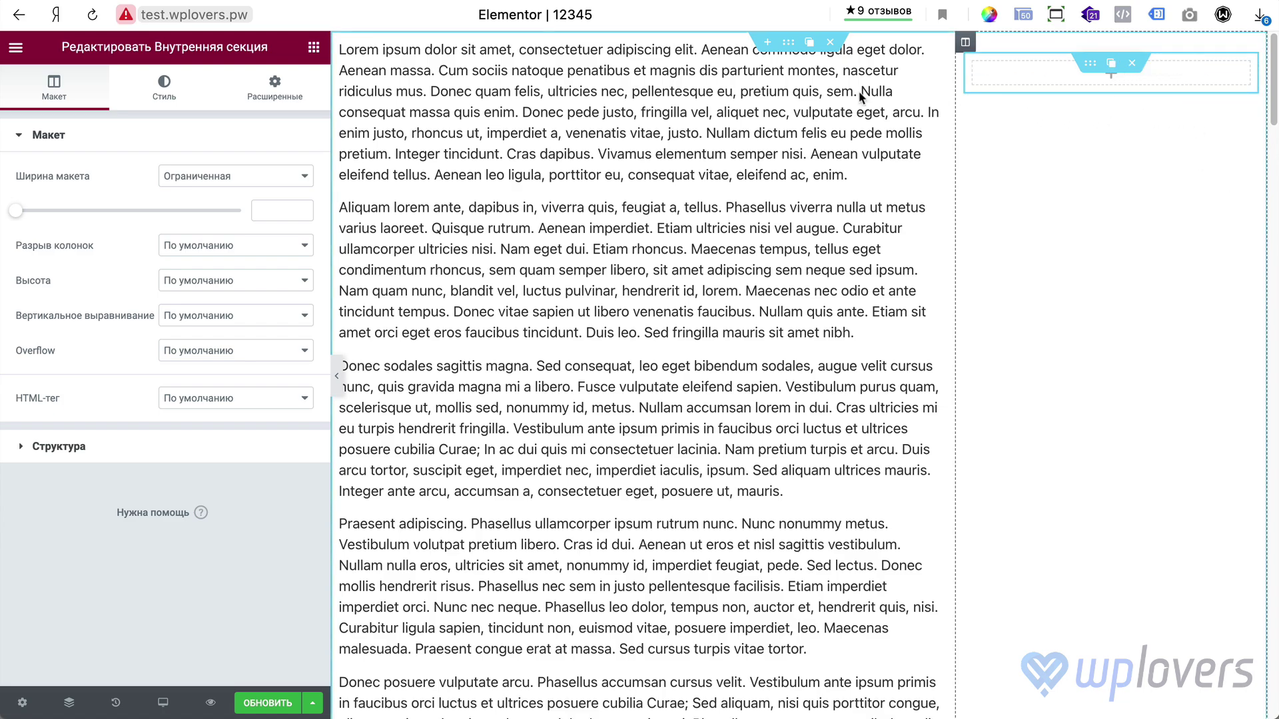
- Place an Изображение widget in the inner section and insert the media library photo of the man in a brown shirt
left_click(314, 46)
left_click_drag(117, 258, 1105, 74)
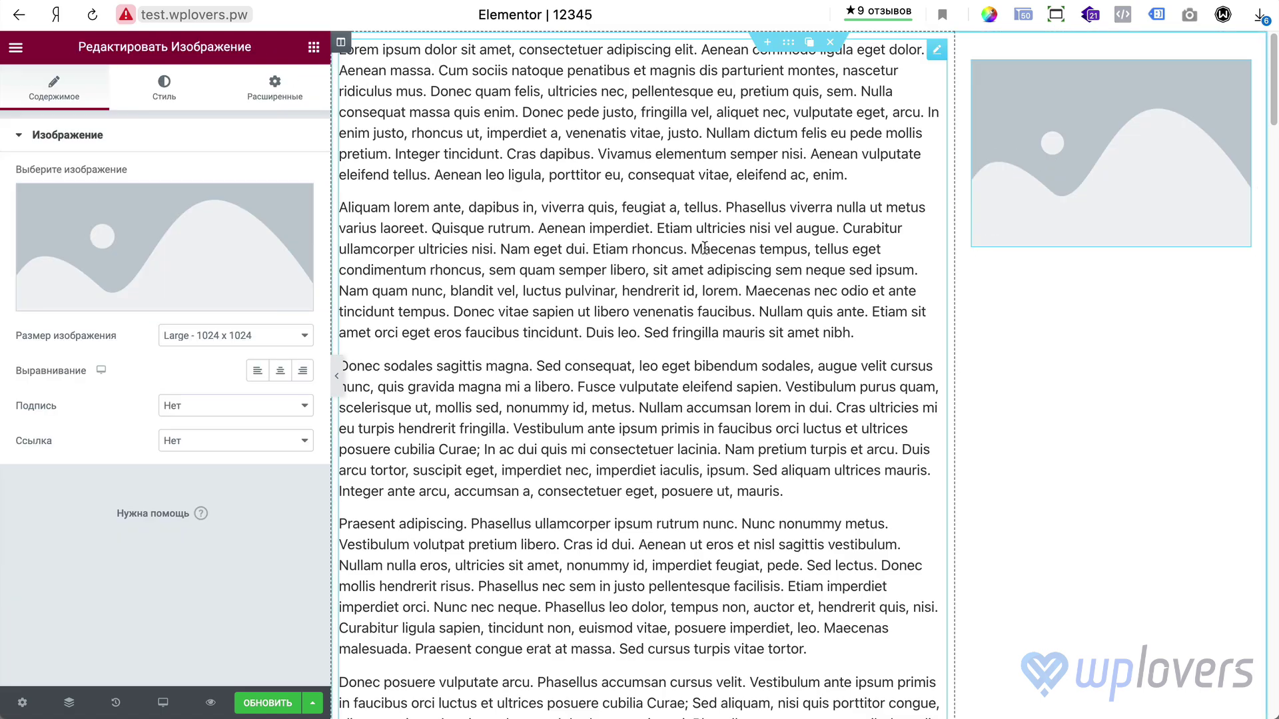
left_click(276, 280)
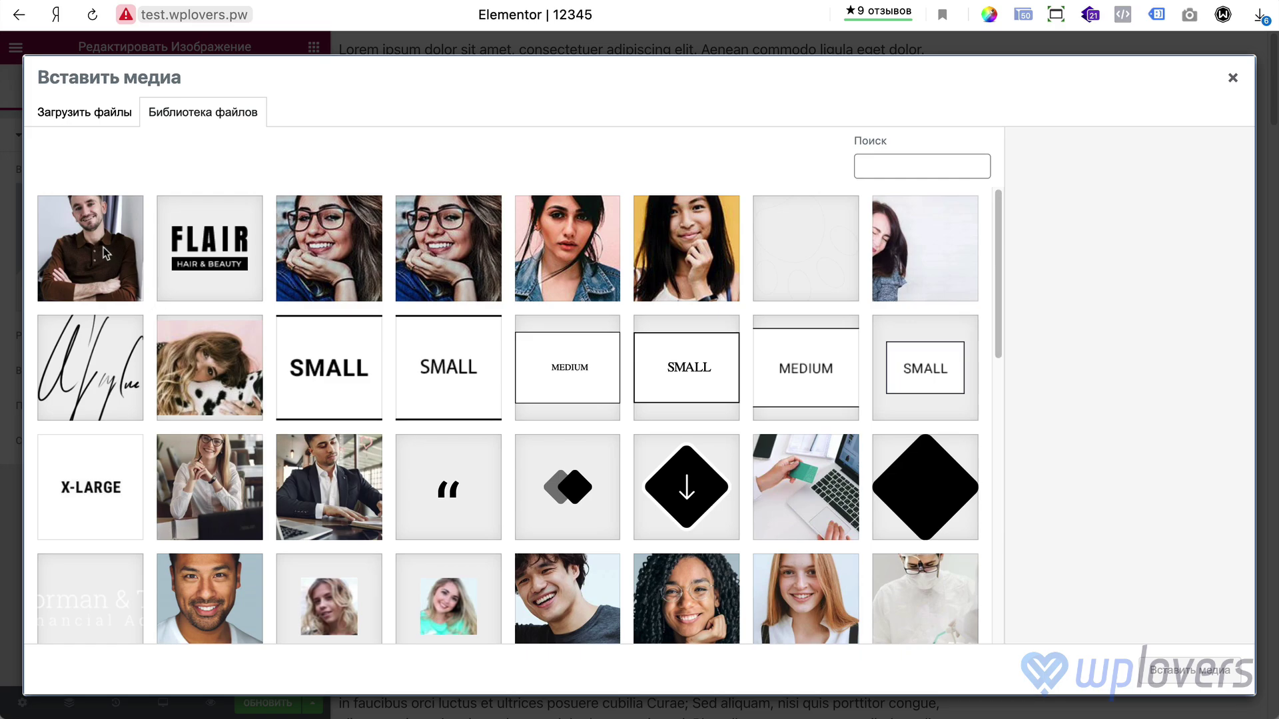
left_click(106, 253)
left_click(1191, 671)
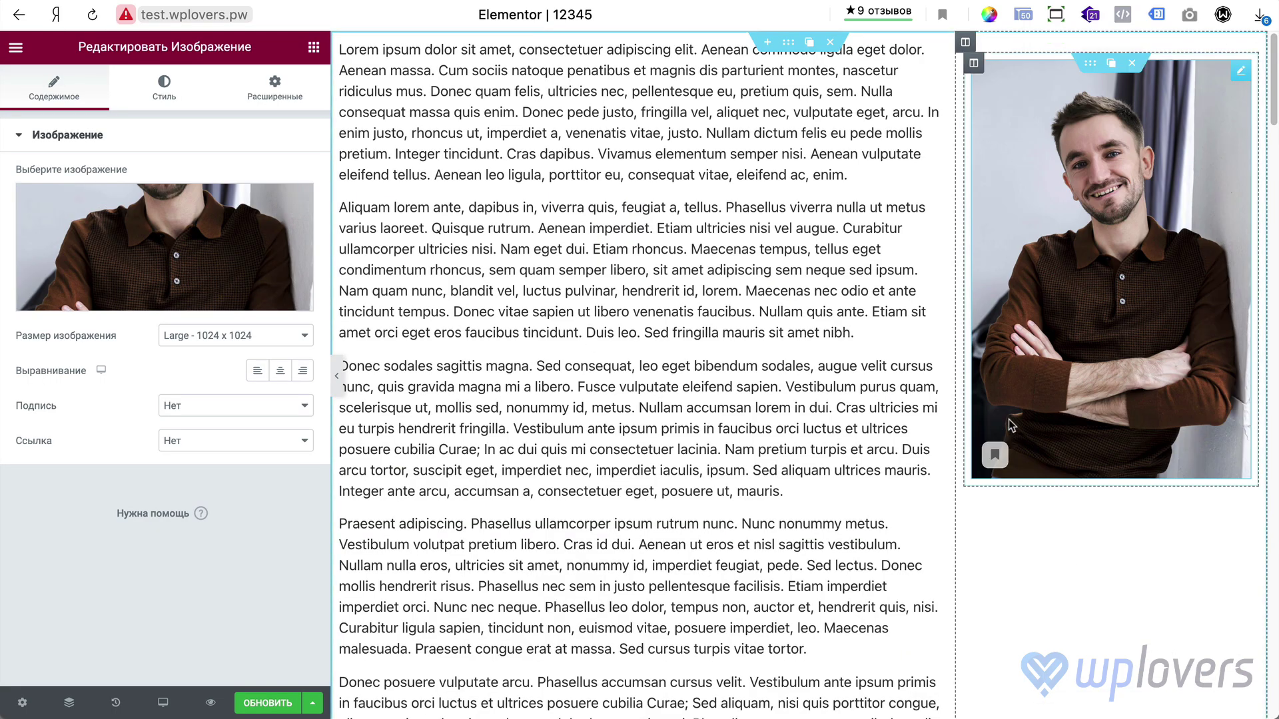
- Set Прилипать to Верх in the inner section's Эффекты движения settings
left_click(1089, 63)
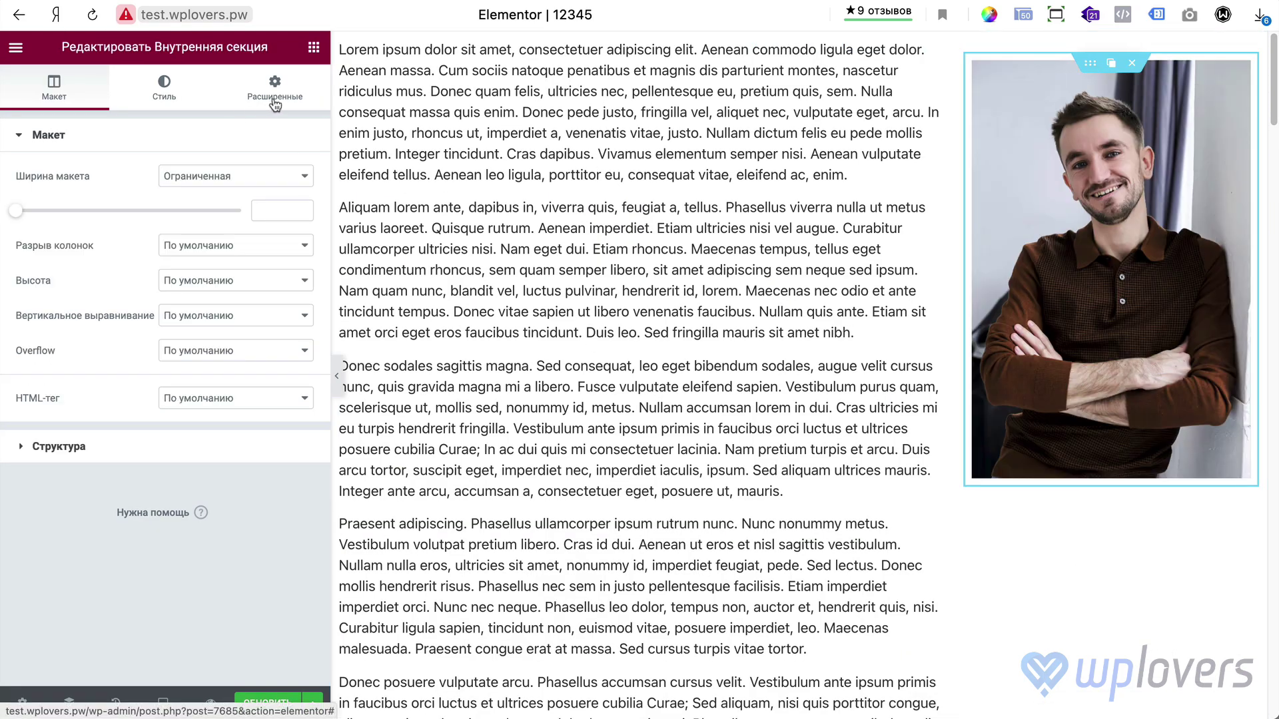
left_click(275, 94)
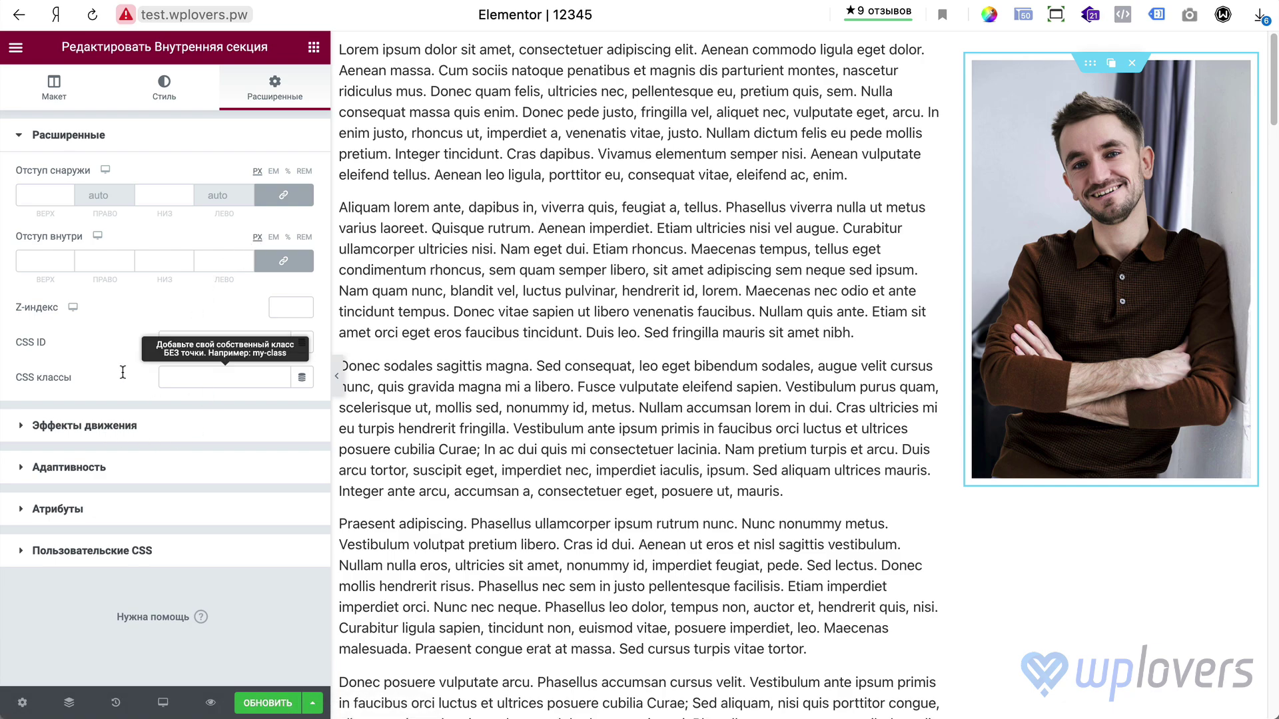
left_click(168, 431)
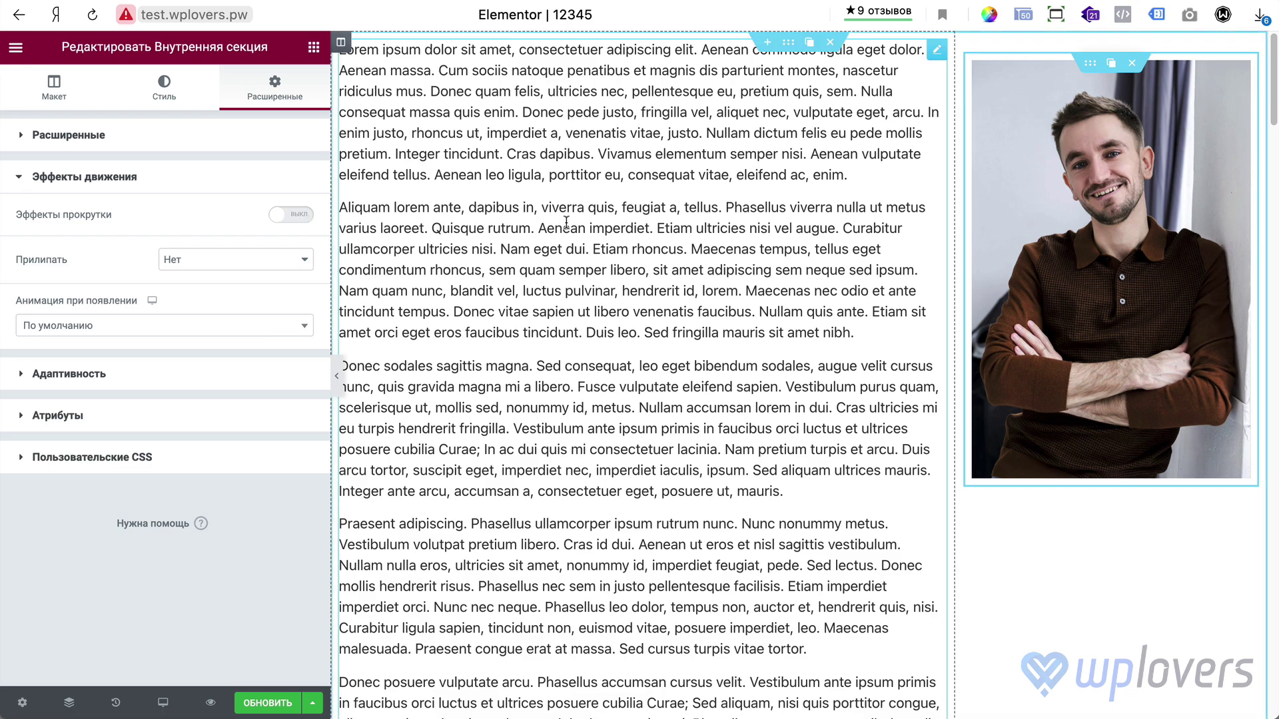
left_click(239, 259)
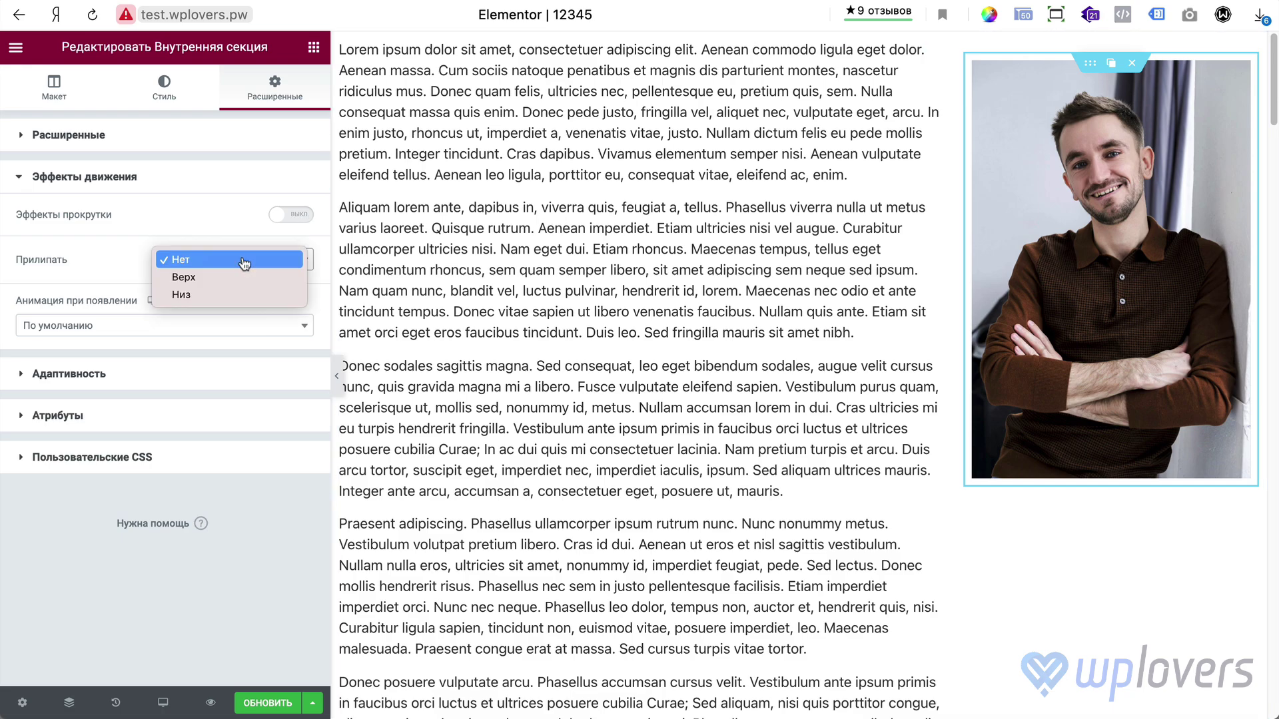
left_click(211, 281)
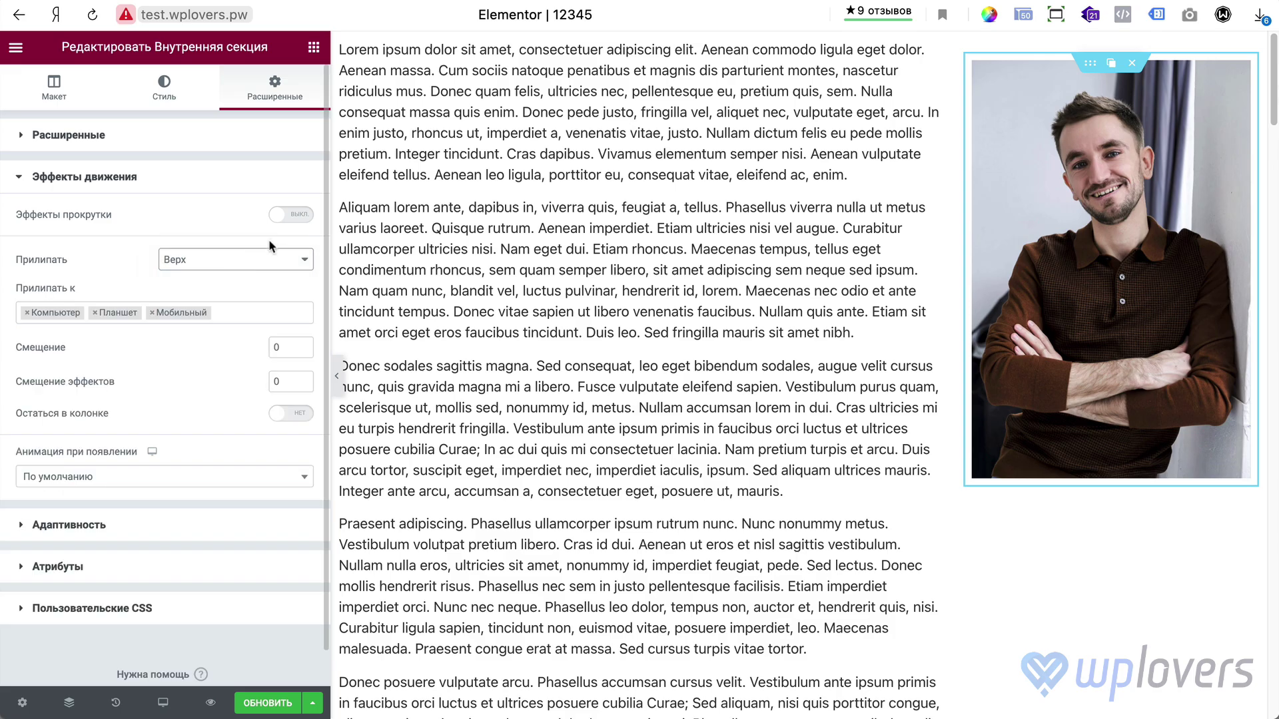
- Examine how the sticky photo behaves along the long text and over the section with the image and video below
scroll(679, 380, "down", 20)
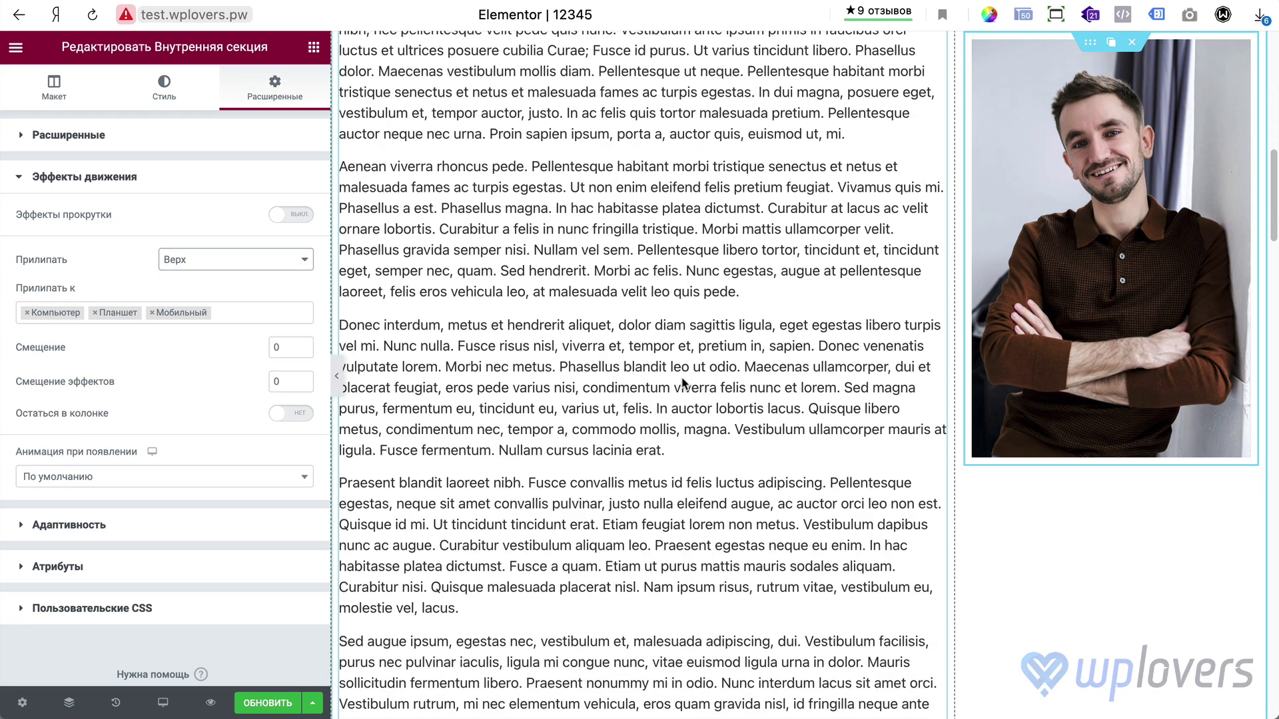
scroll(679, 379, "down", 20)
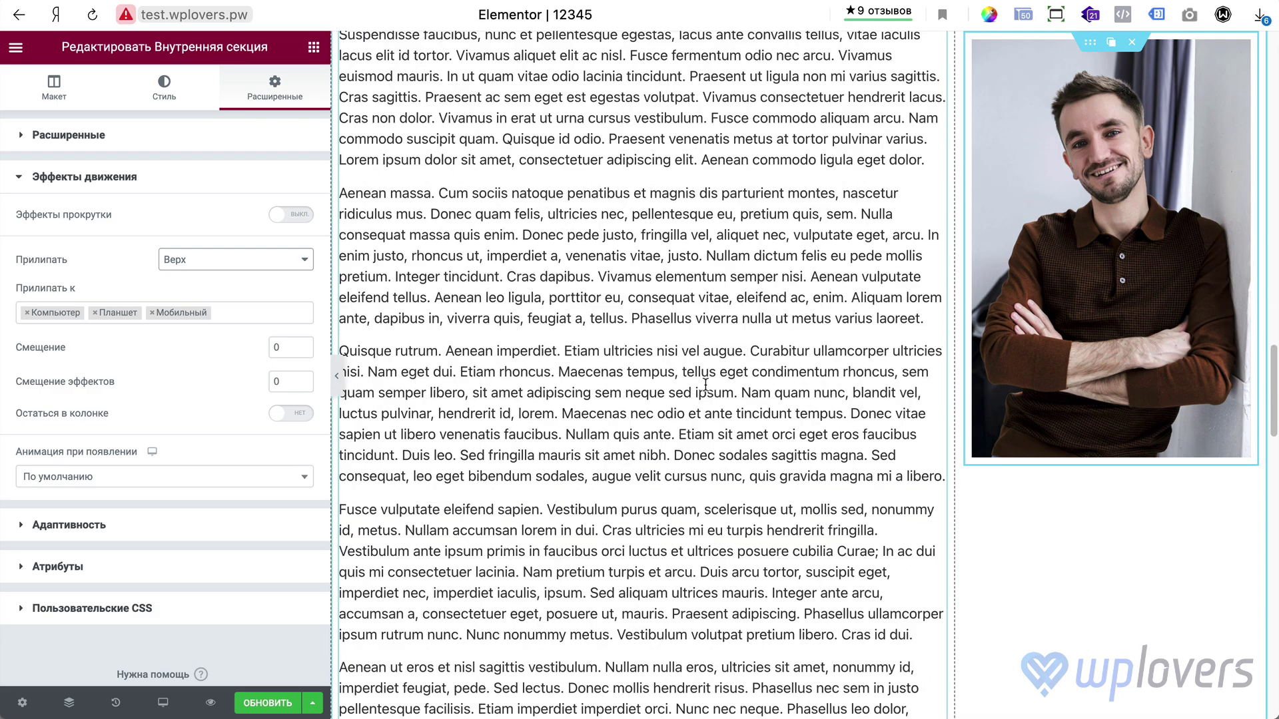
scroll(705, 385, "down", 7)
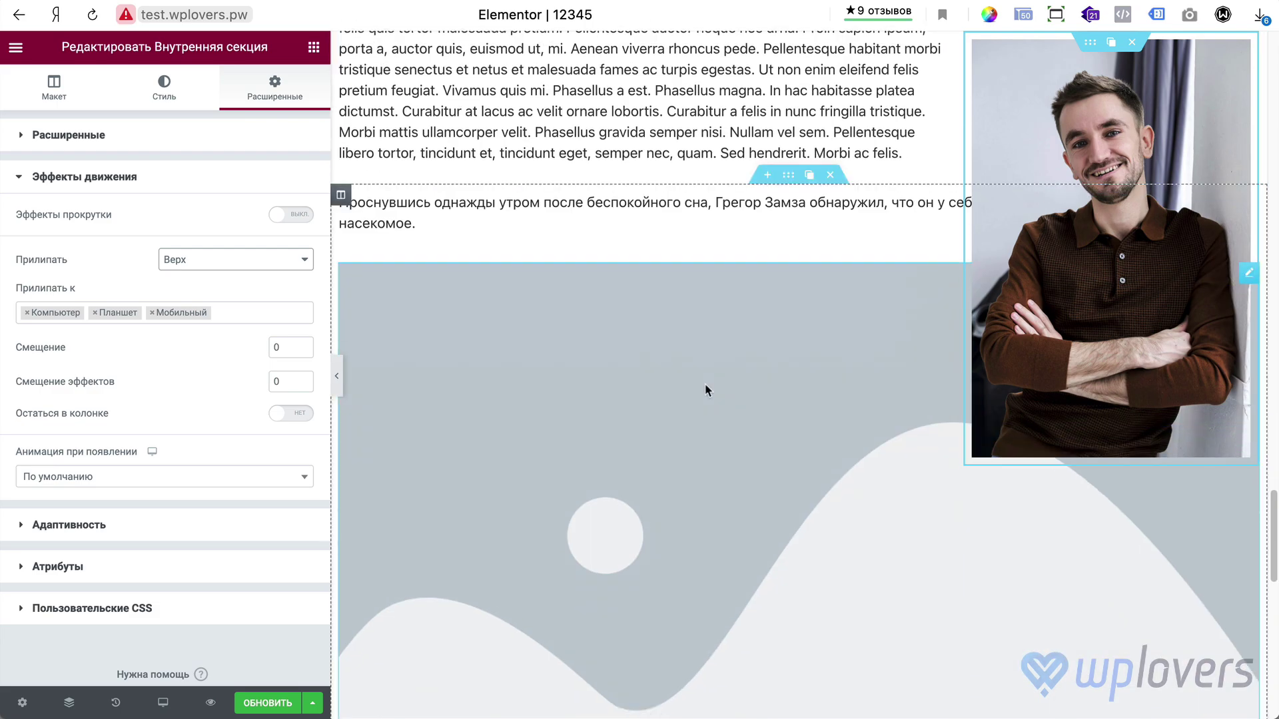
scroll(706, 390, "up", 1)
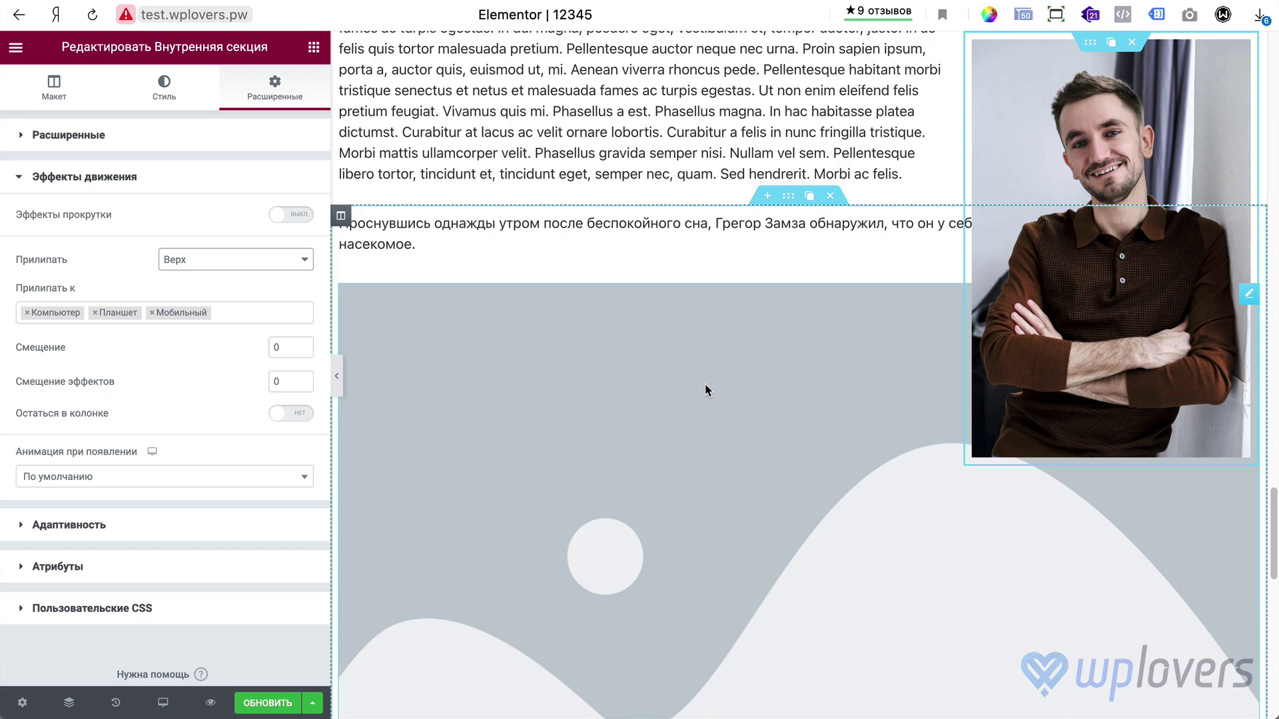
scroll(707, 389, "down", 2)
scroll(706, 390, "up", 12)
scroll(707, 390, "down", 16)
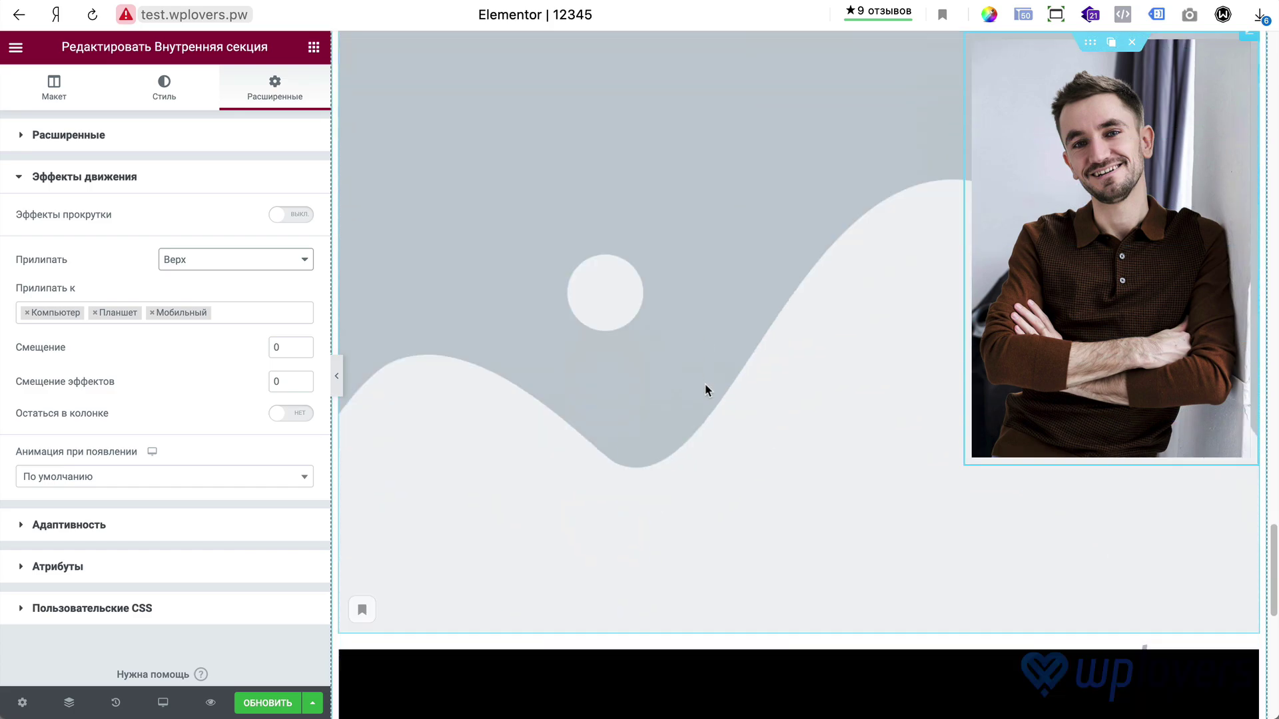
scroll(706, 390, "down", 20)
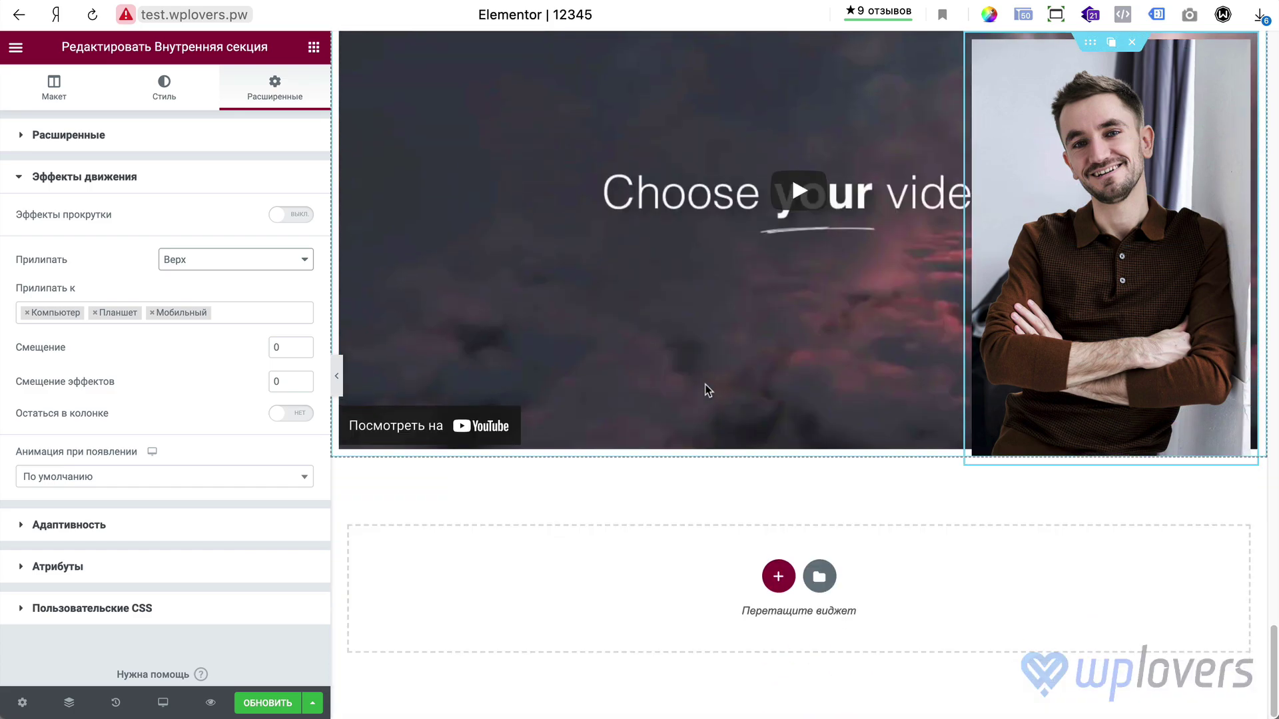
scroll(708, 390, "up", 20)
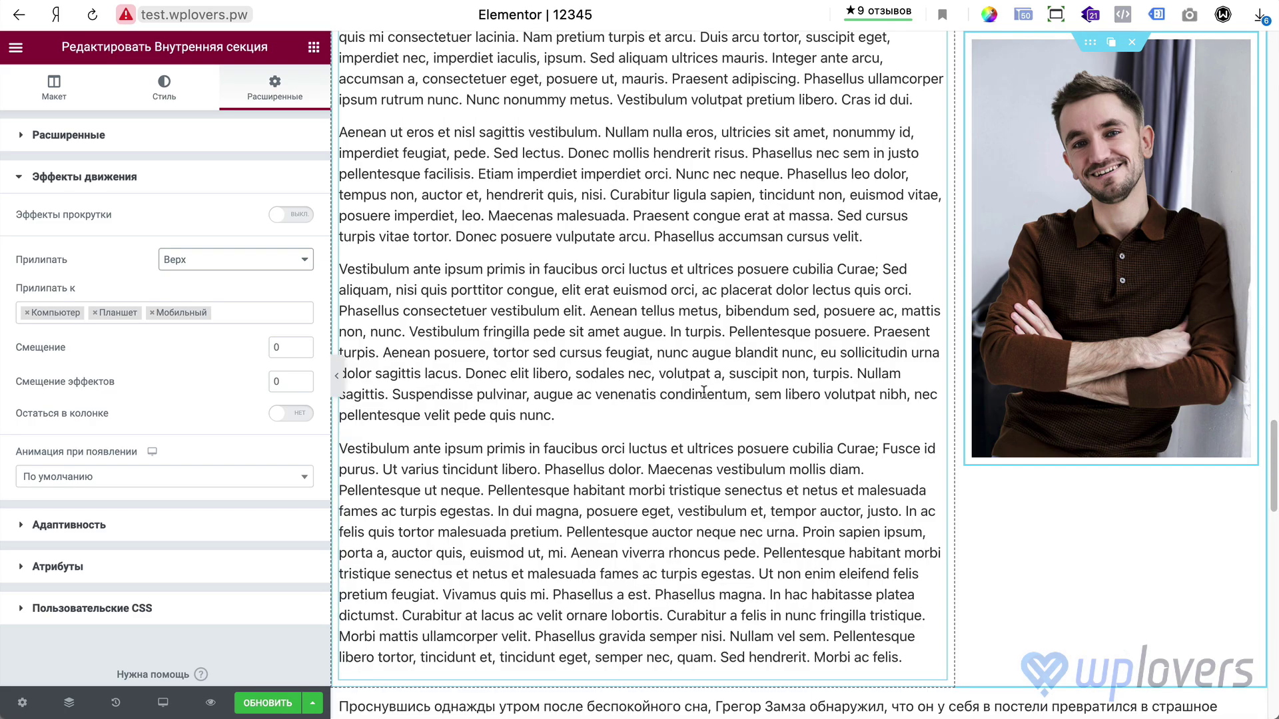
scroll(704, 392, "down", 8)
scroll(703, 392, "up", 8)
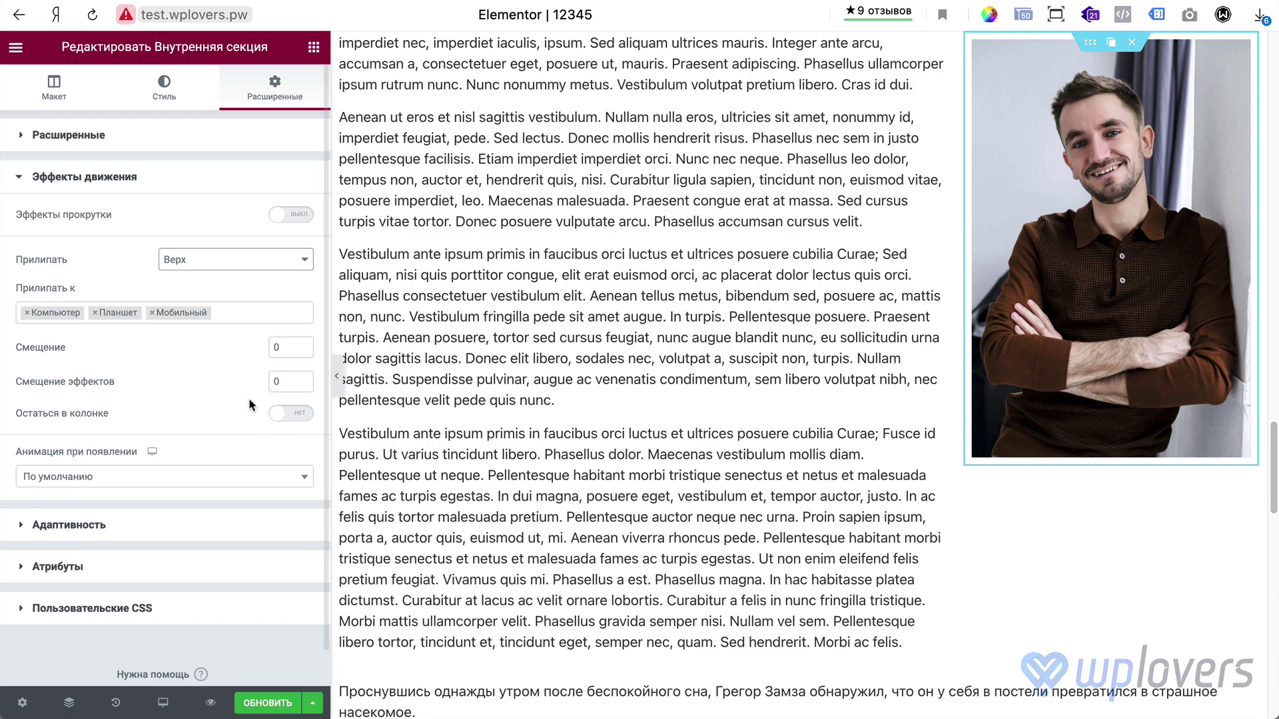
- Turn on Остаться в колонке for the sticky inner section and check how the photo scrolls along its column
left_click(298, 416)
scroll(673, 363, "down", 3)
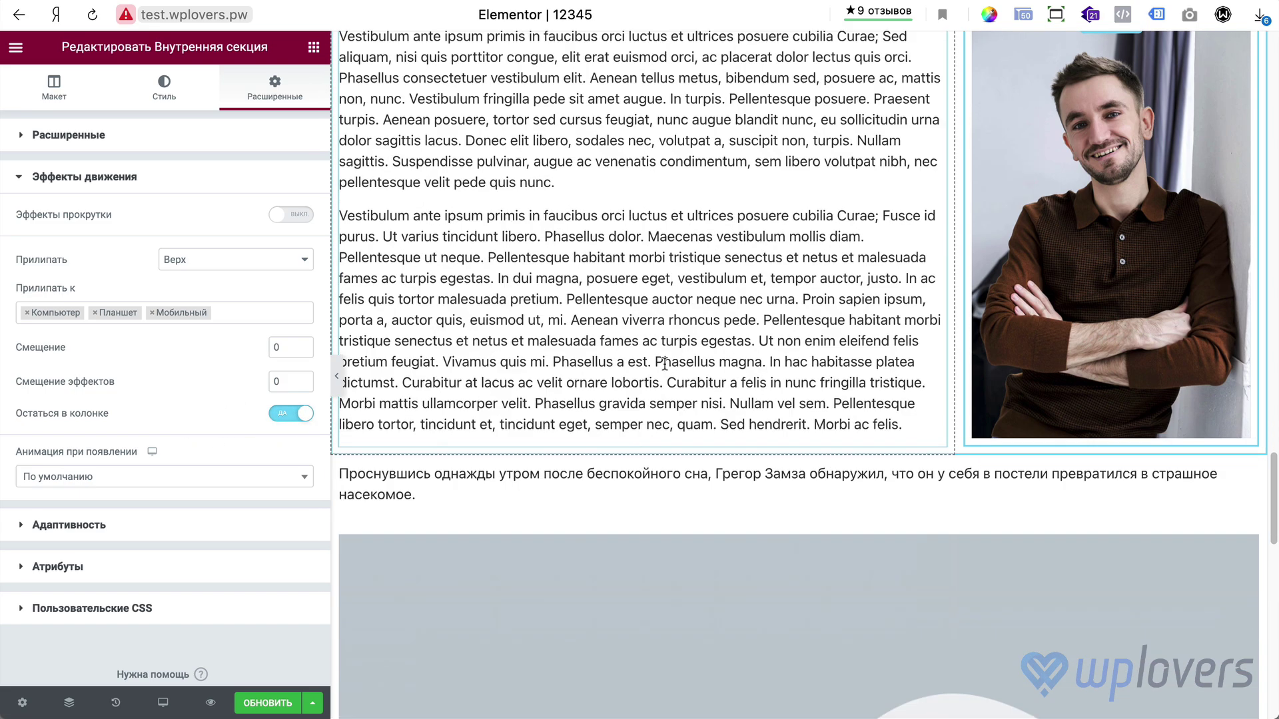
scroll(665, 363, "down", 4)
scroll(719, 389, "up", 15)
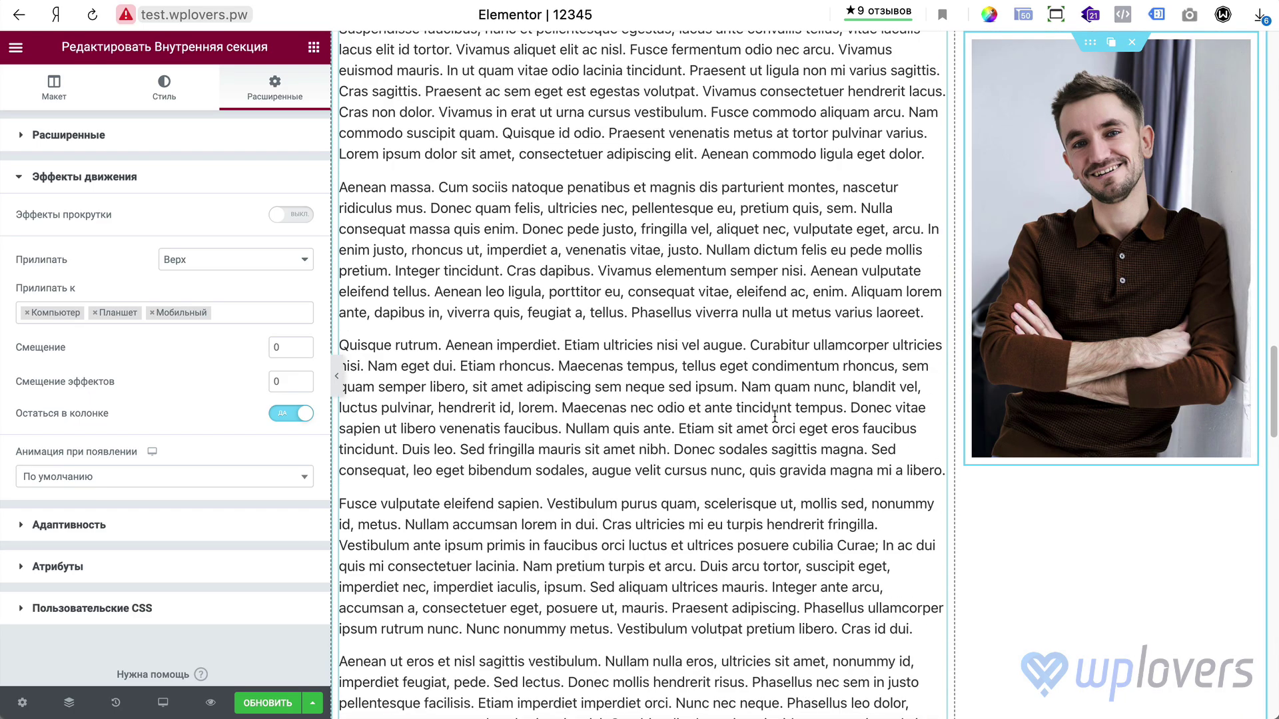
scroll(776, 412, "up", 15)
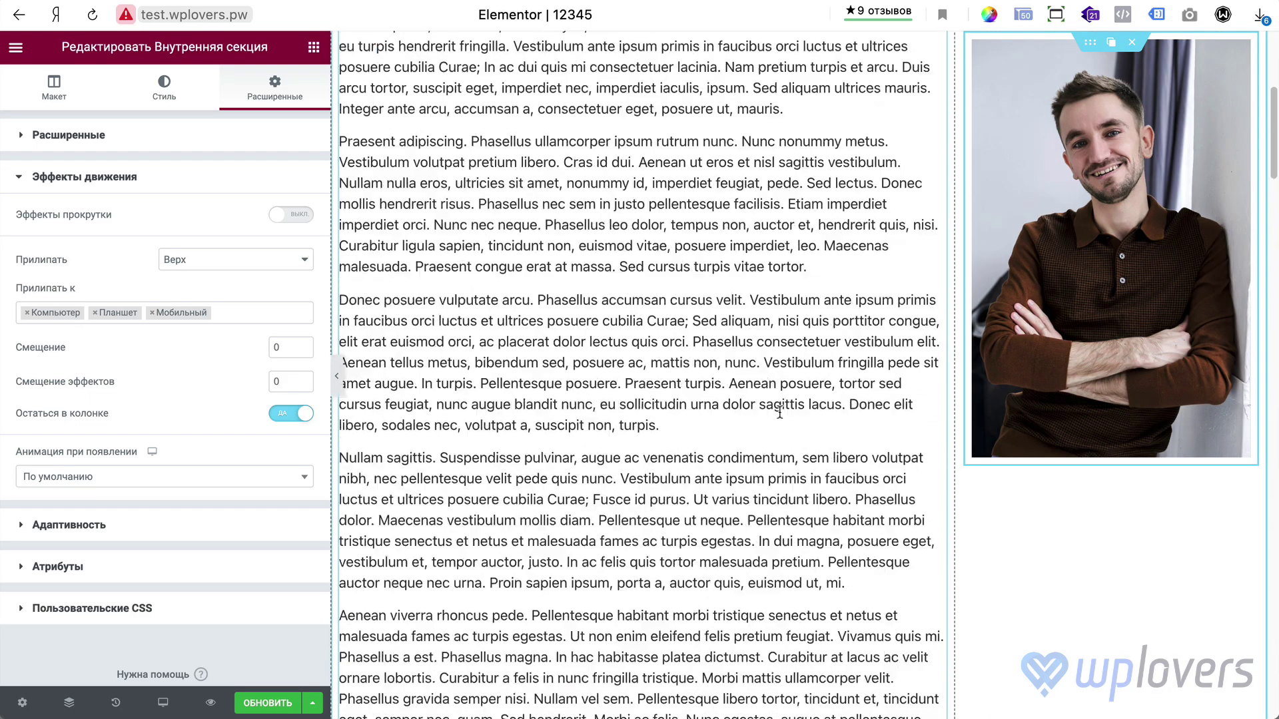
scroll(779, 411, "up", 6)
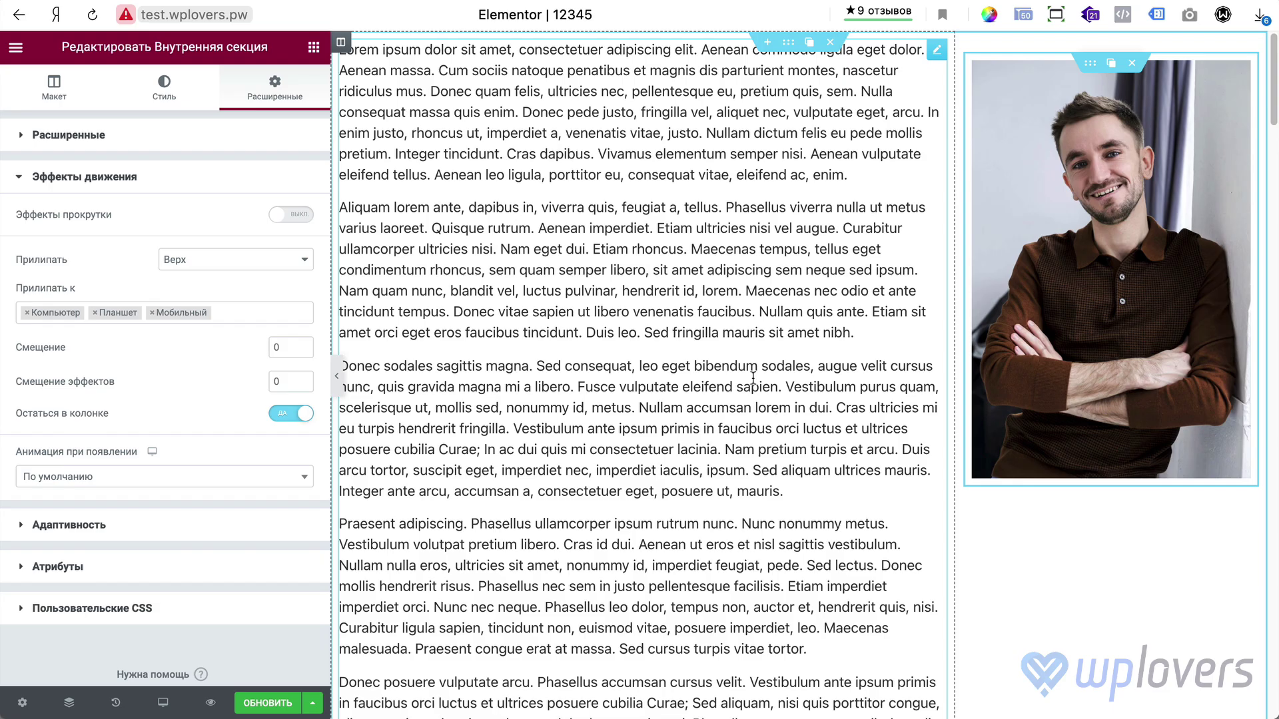
scroll(720, 383, "down", 10)
scroll(719, 392, "down", 20)
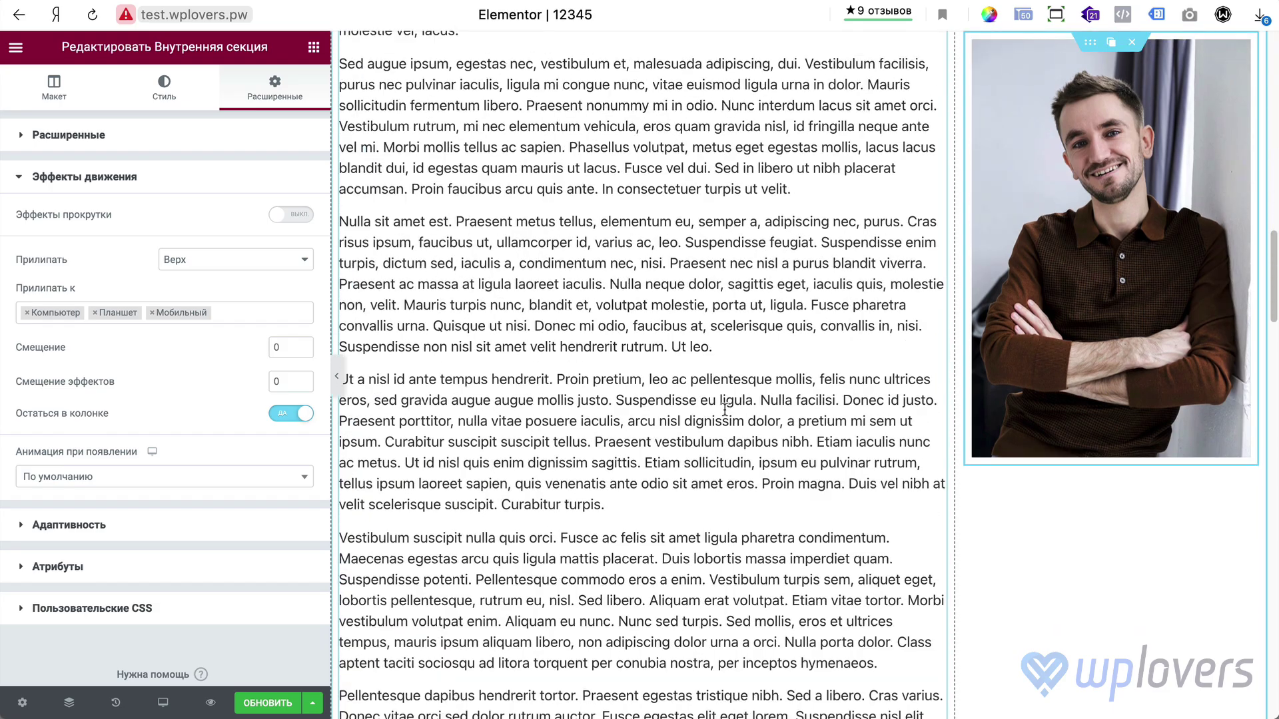
- Recheck the photo's sticky behaviour from the long text down to the video placeholder and back up
scroll(724, 409, "down", 20)
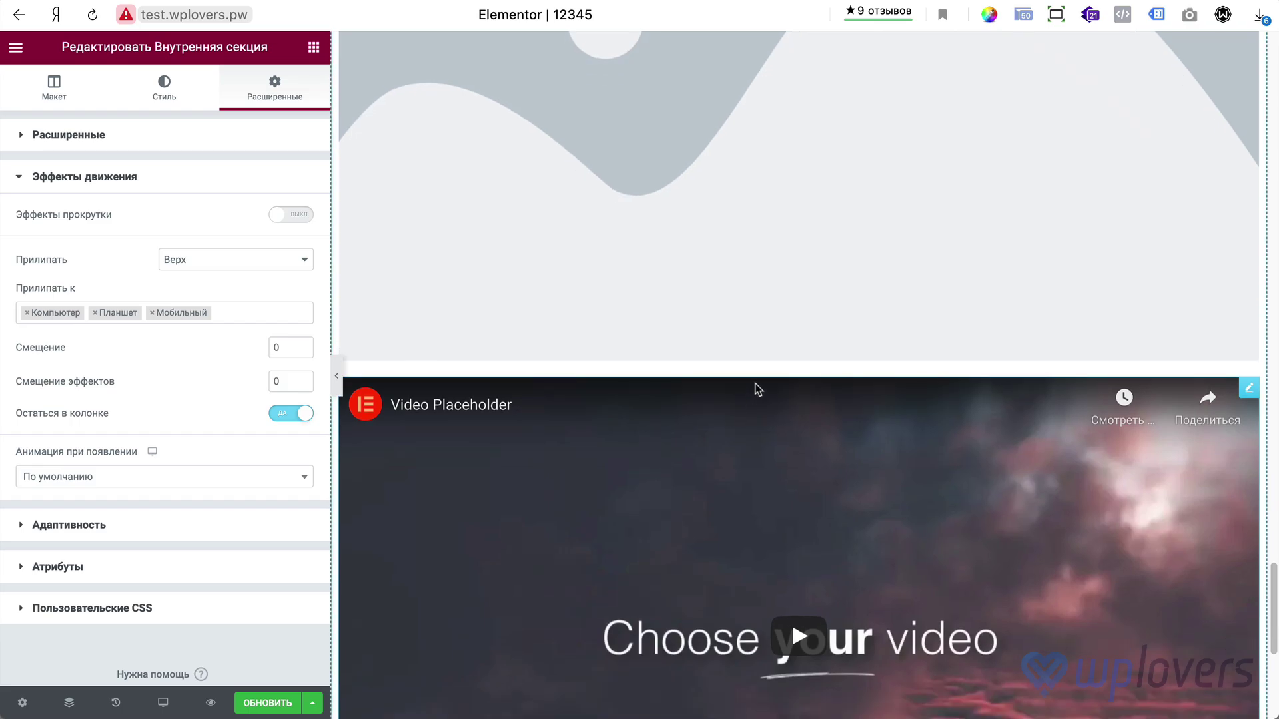
scroll(758, 389, "up", 20)
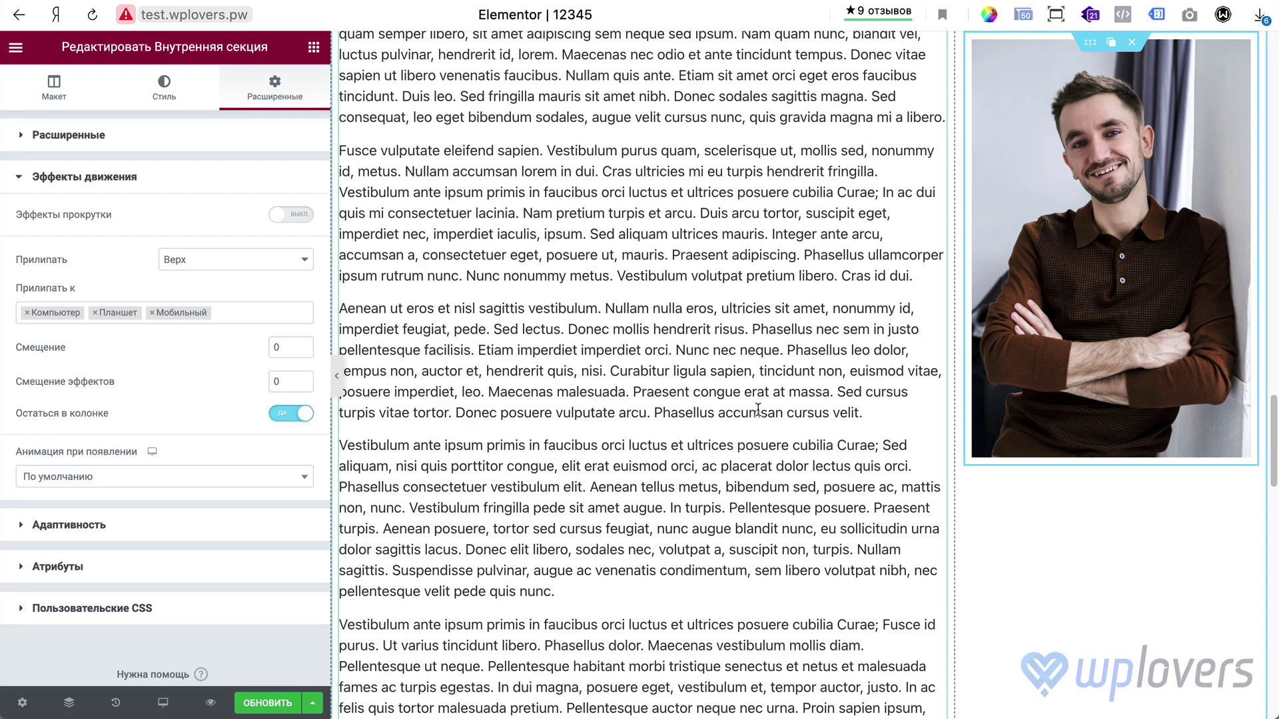
scroll(757, 409, "up", 15)
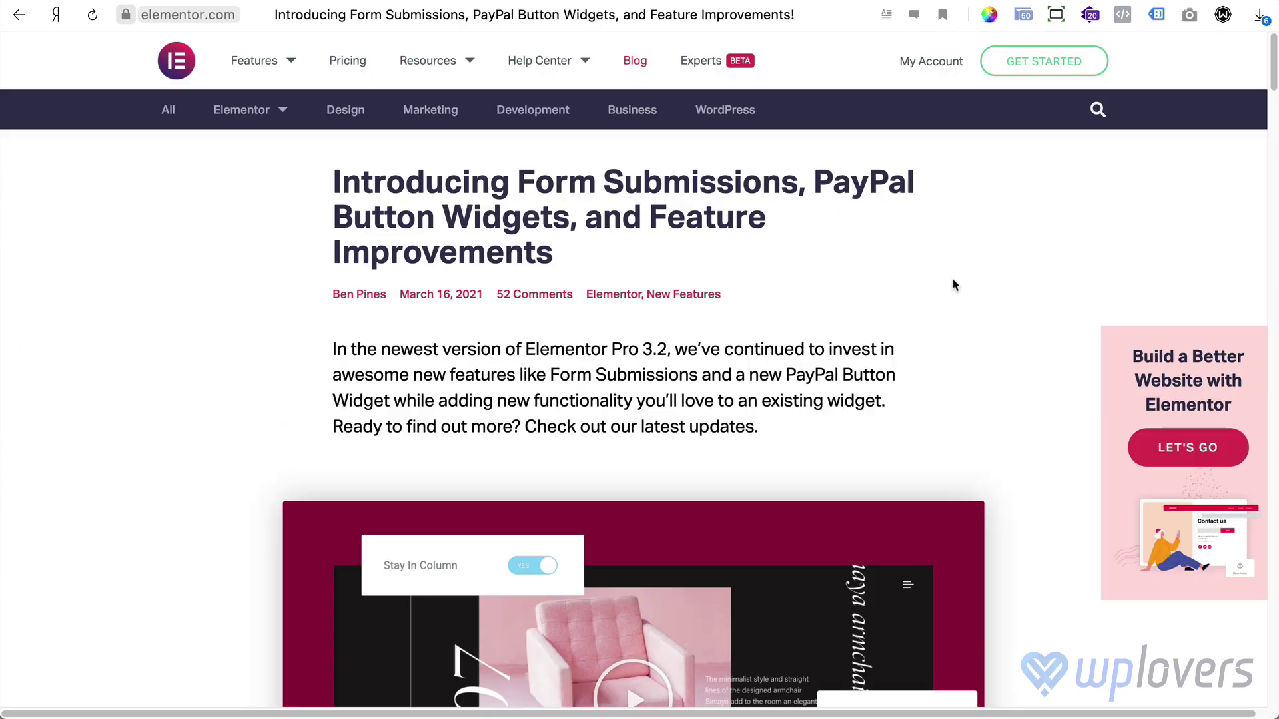
- Switch to the Elementor blog announcement to review its introduction and feature banner, and return to the start of the text in the page editor
scroll(913, 355, "down", 6)
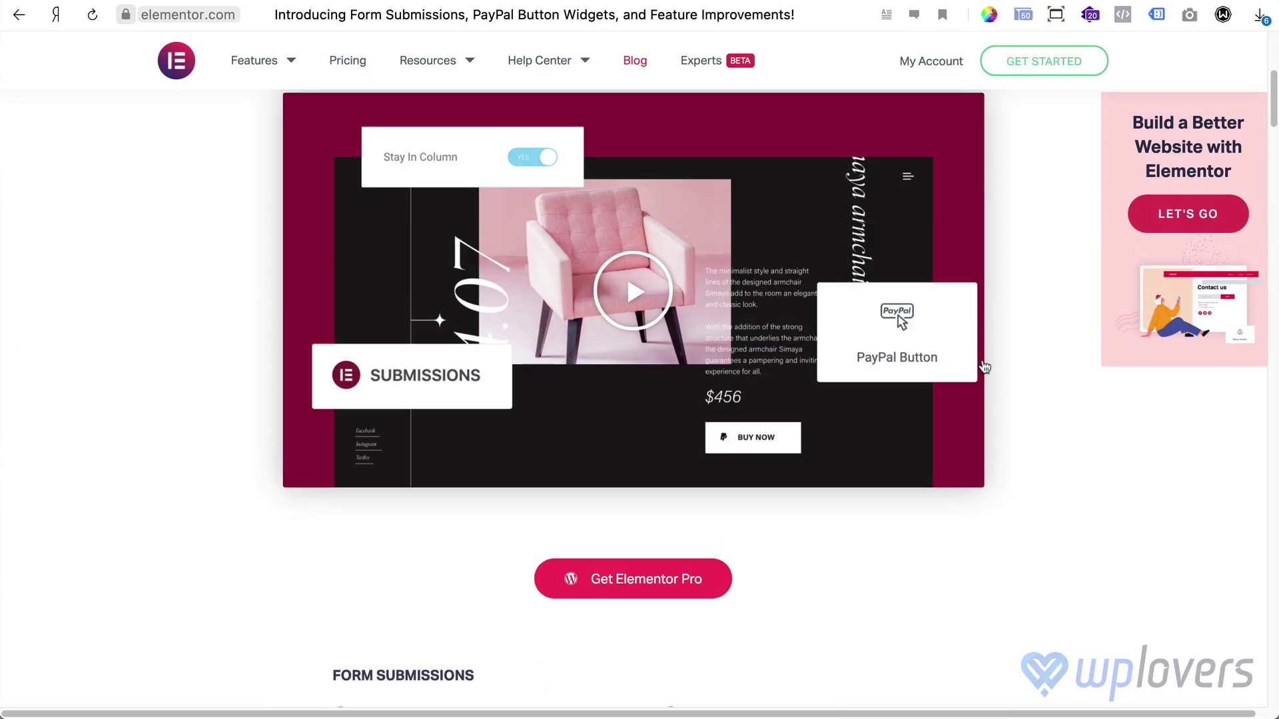
scroll(985, 367, "up", 3)
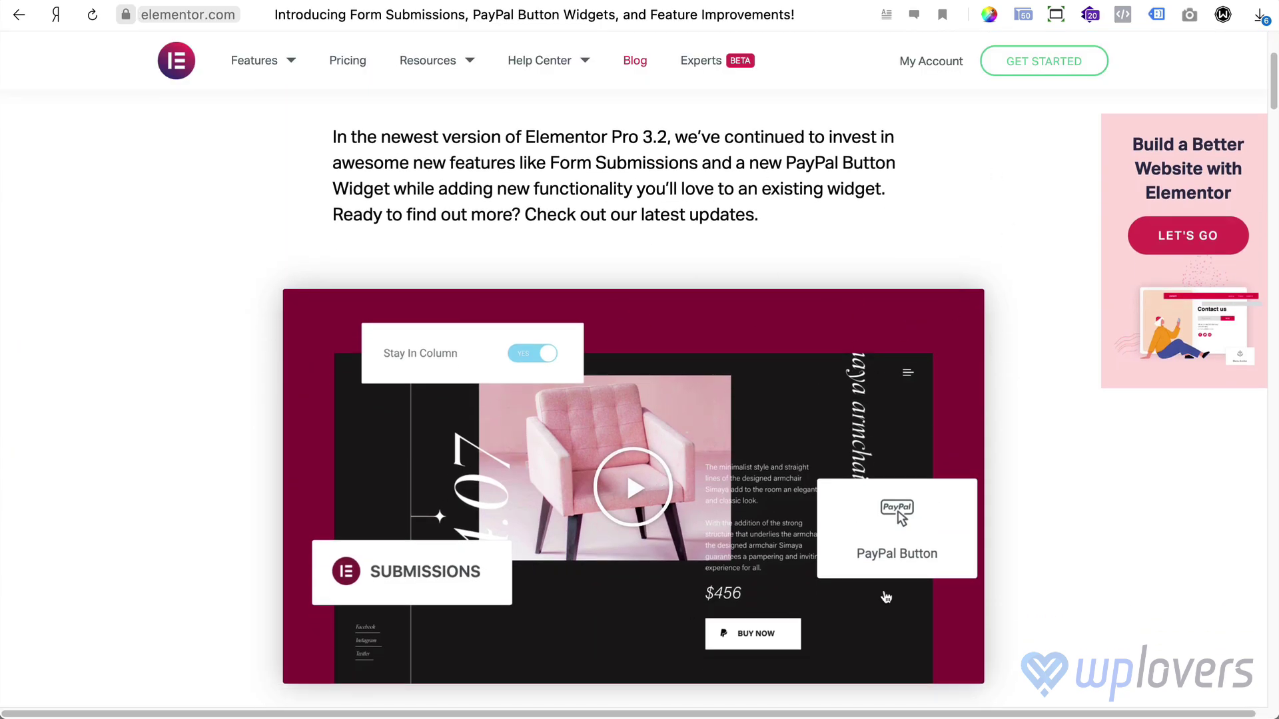
scroll(846, 517, "down", 1)
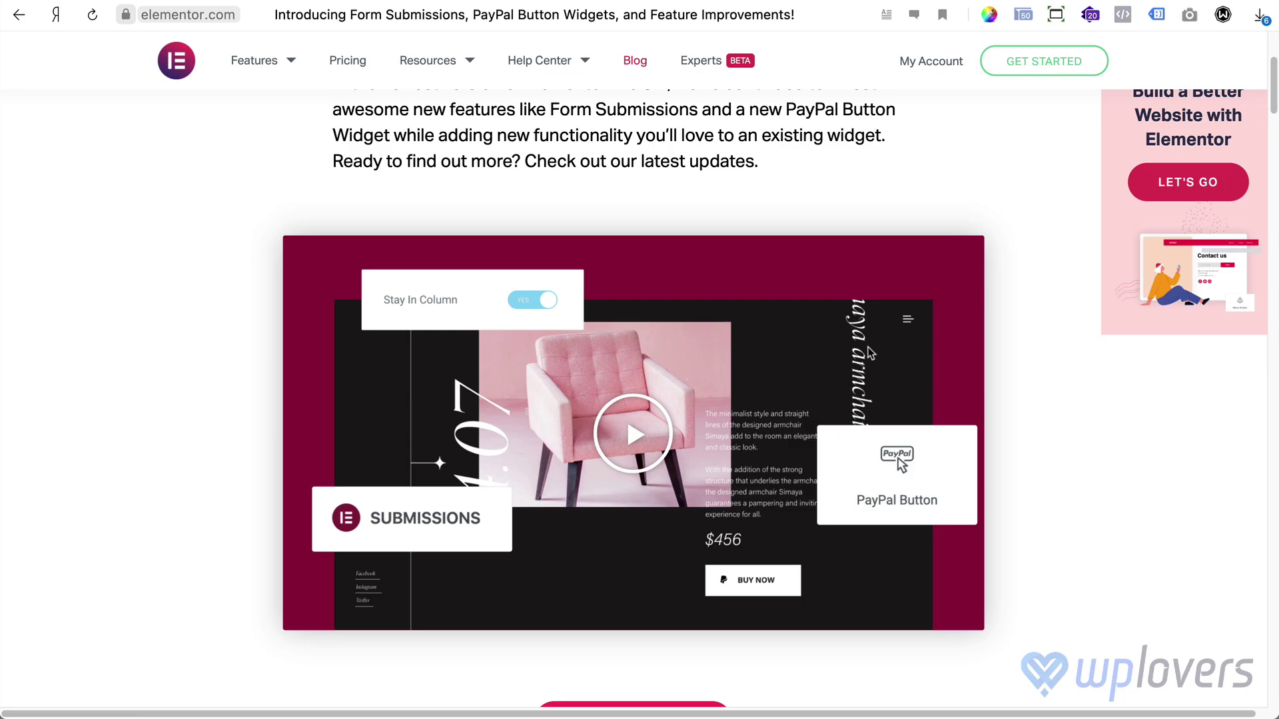
scroll(1008, 343, "up", 1)
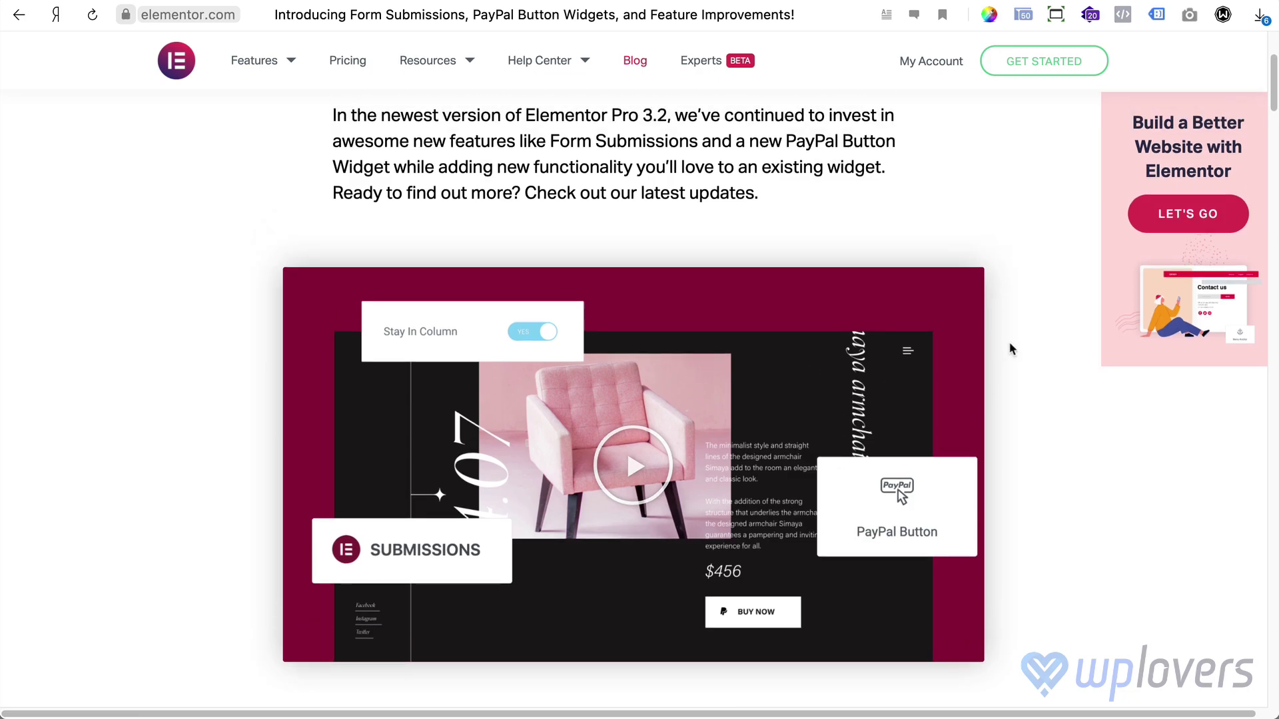
scroll(1011, 349, "up", 3)
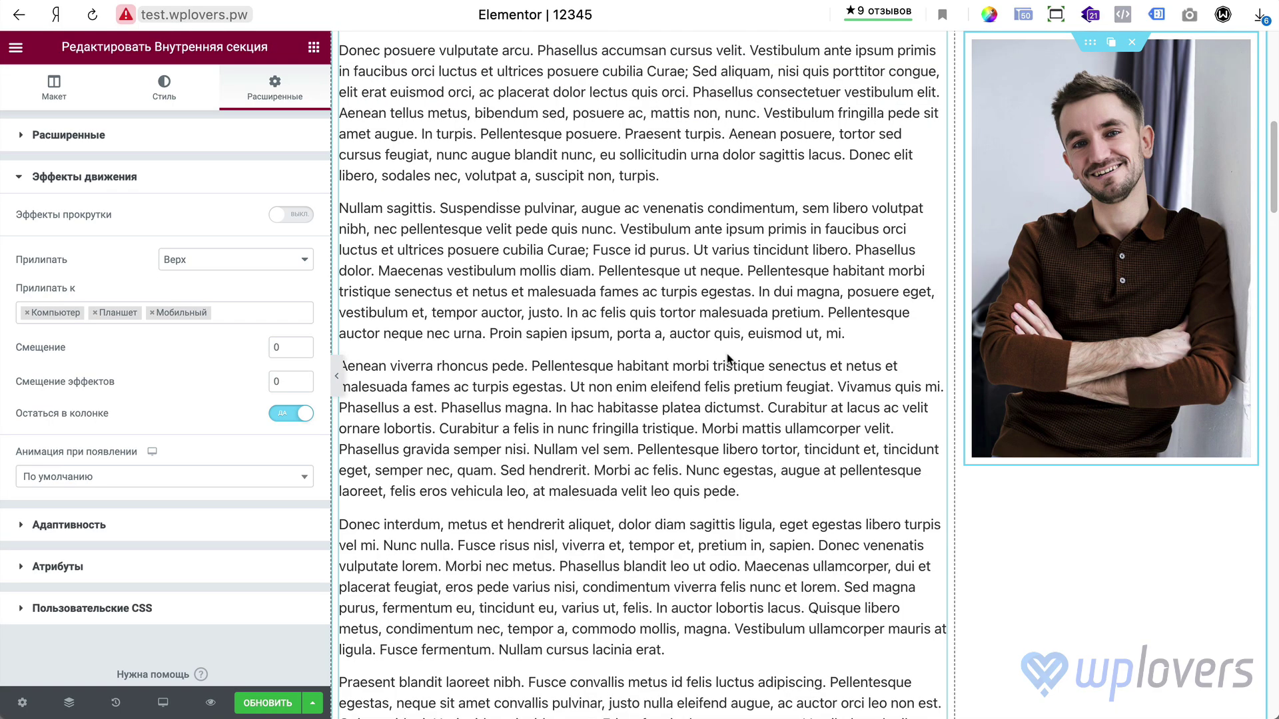
scroll(729, 359, "up", 10)
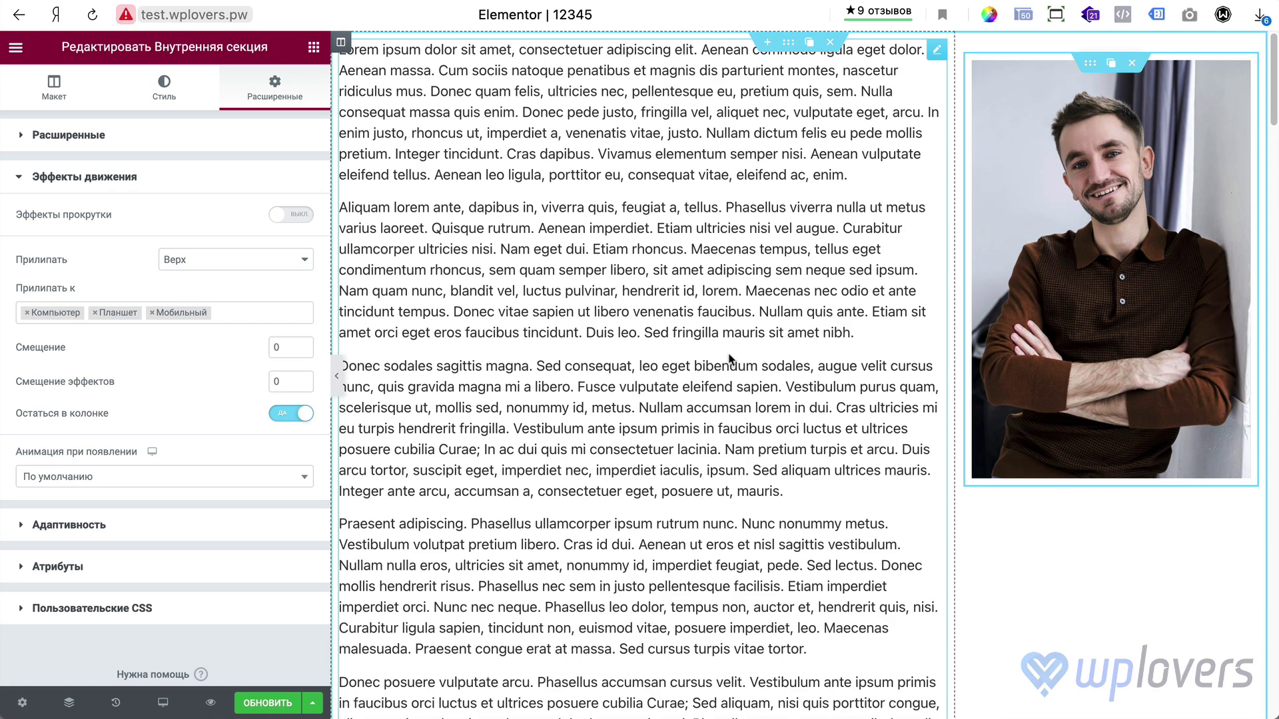